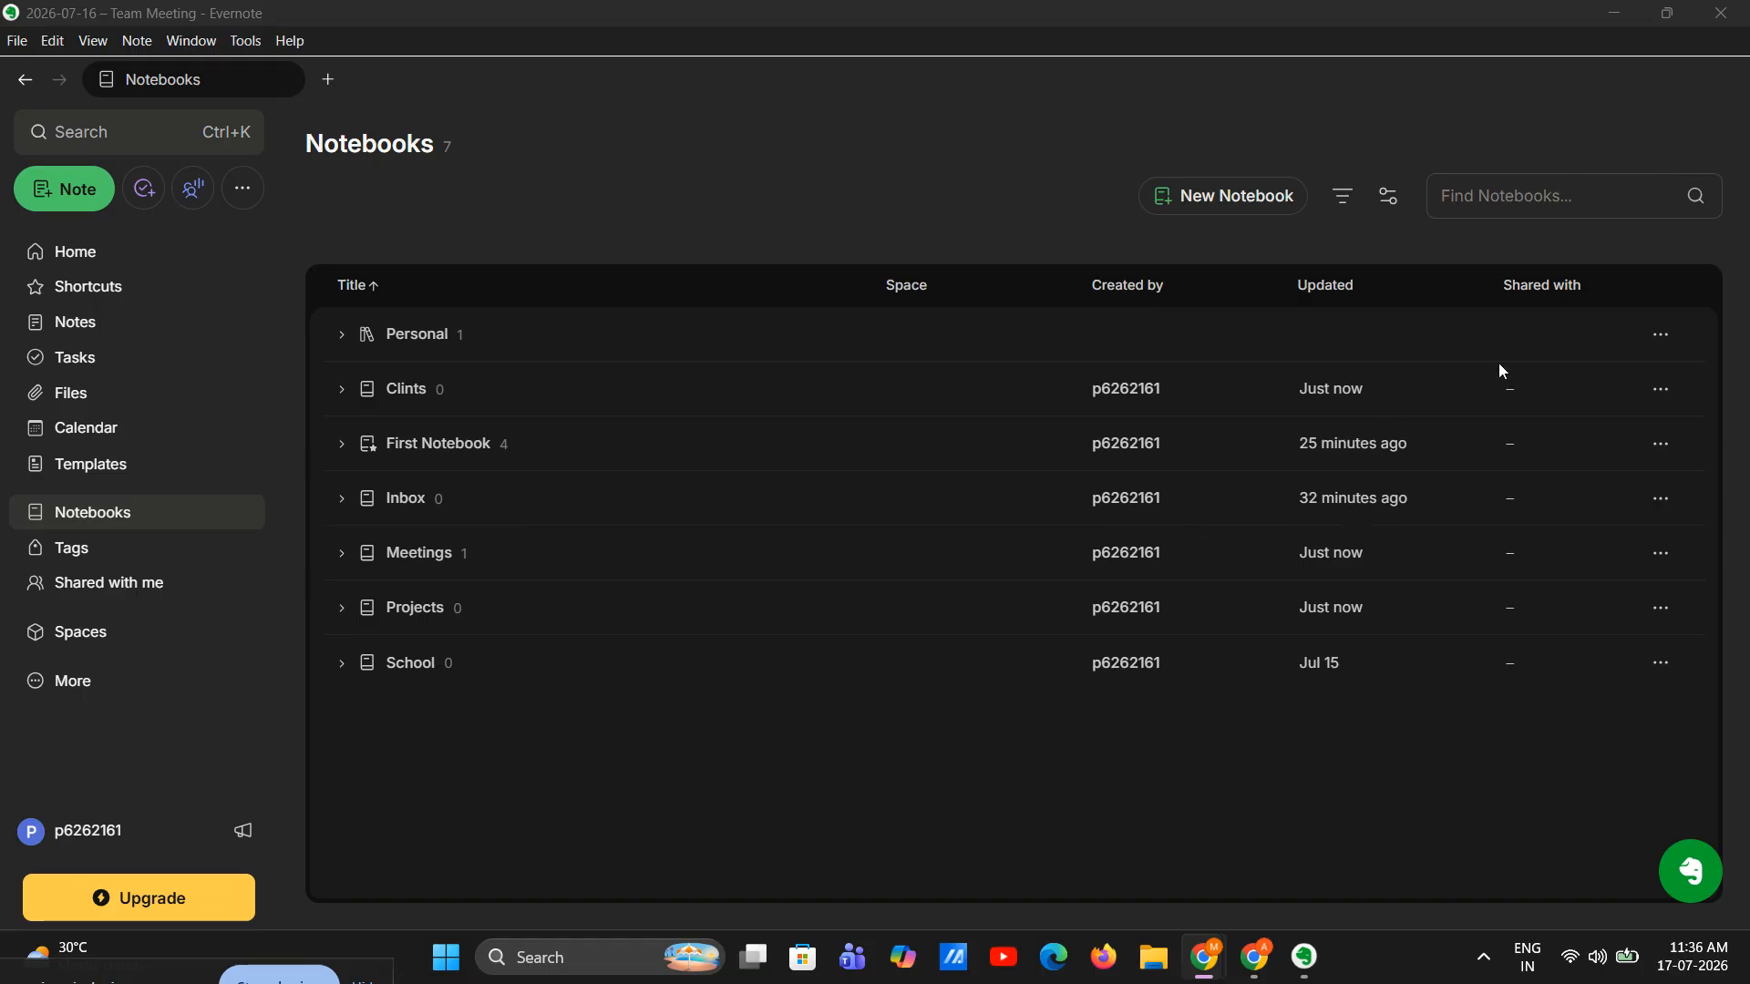
left_click(1224, 196)
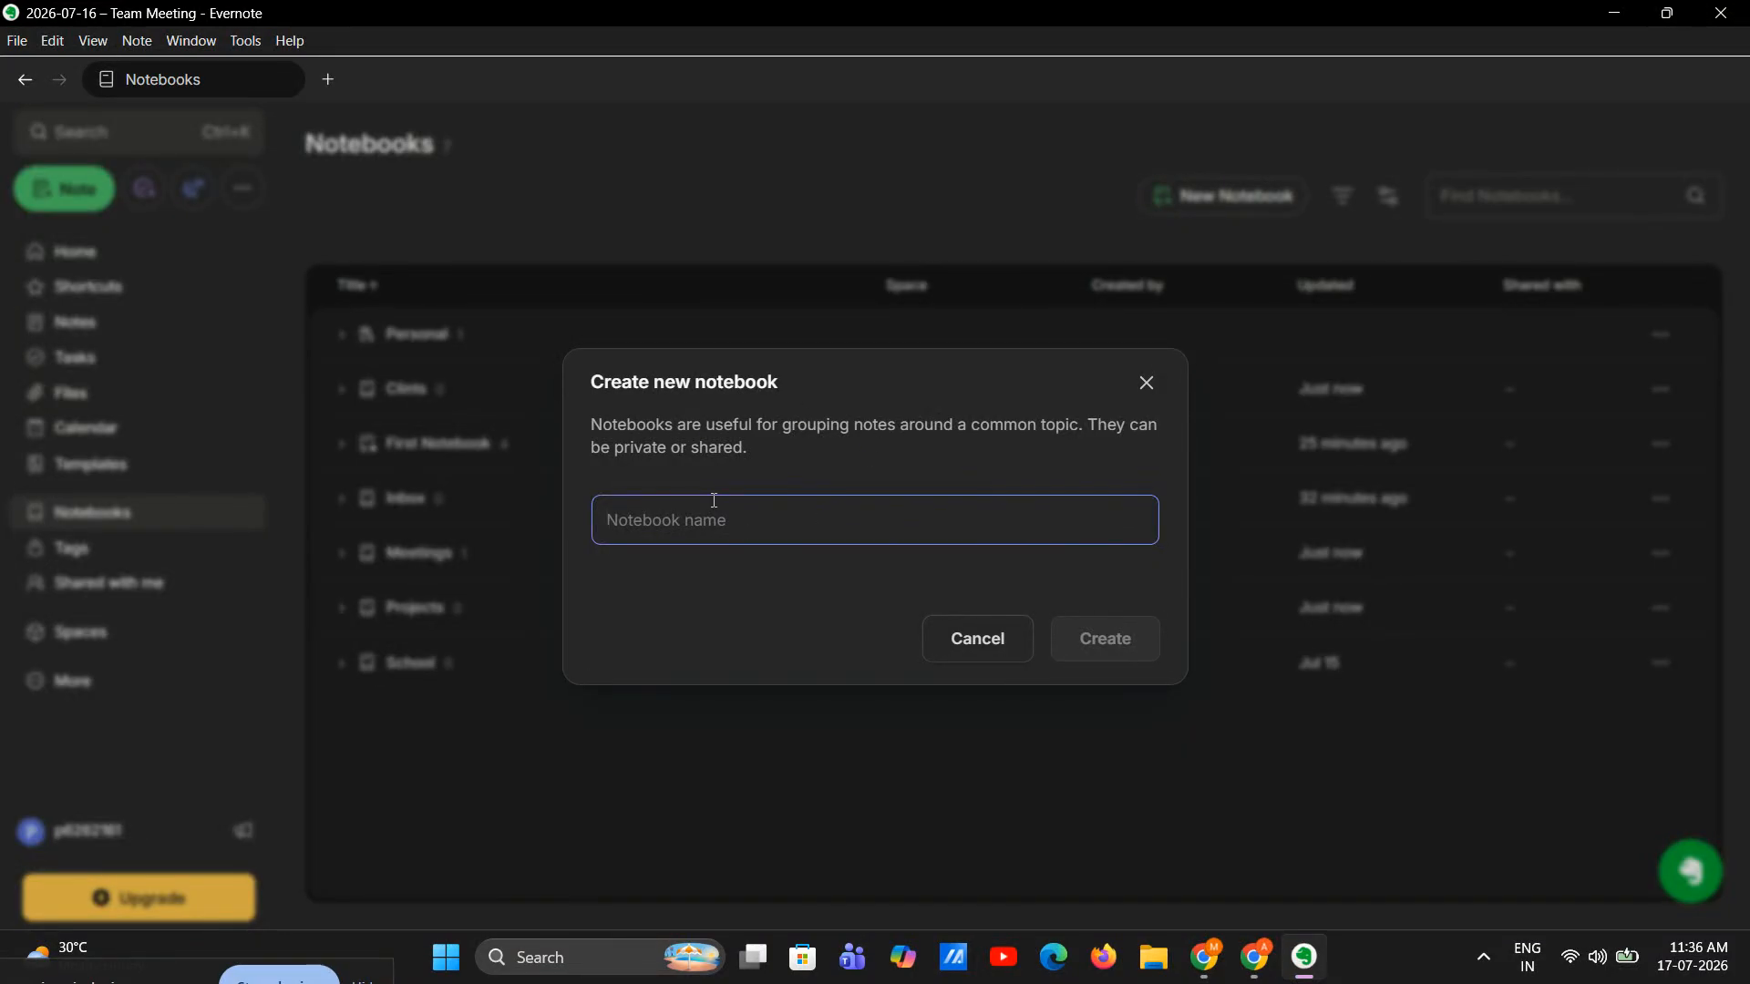
type("Cl")
key("BackSpace")
key("BackSpace")
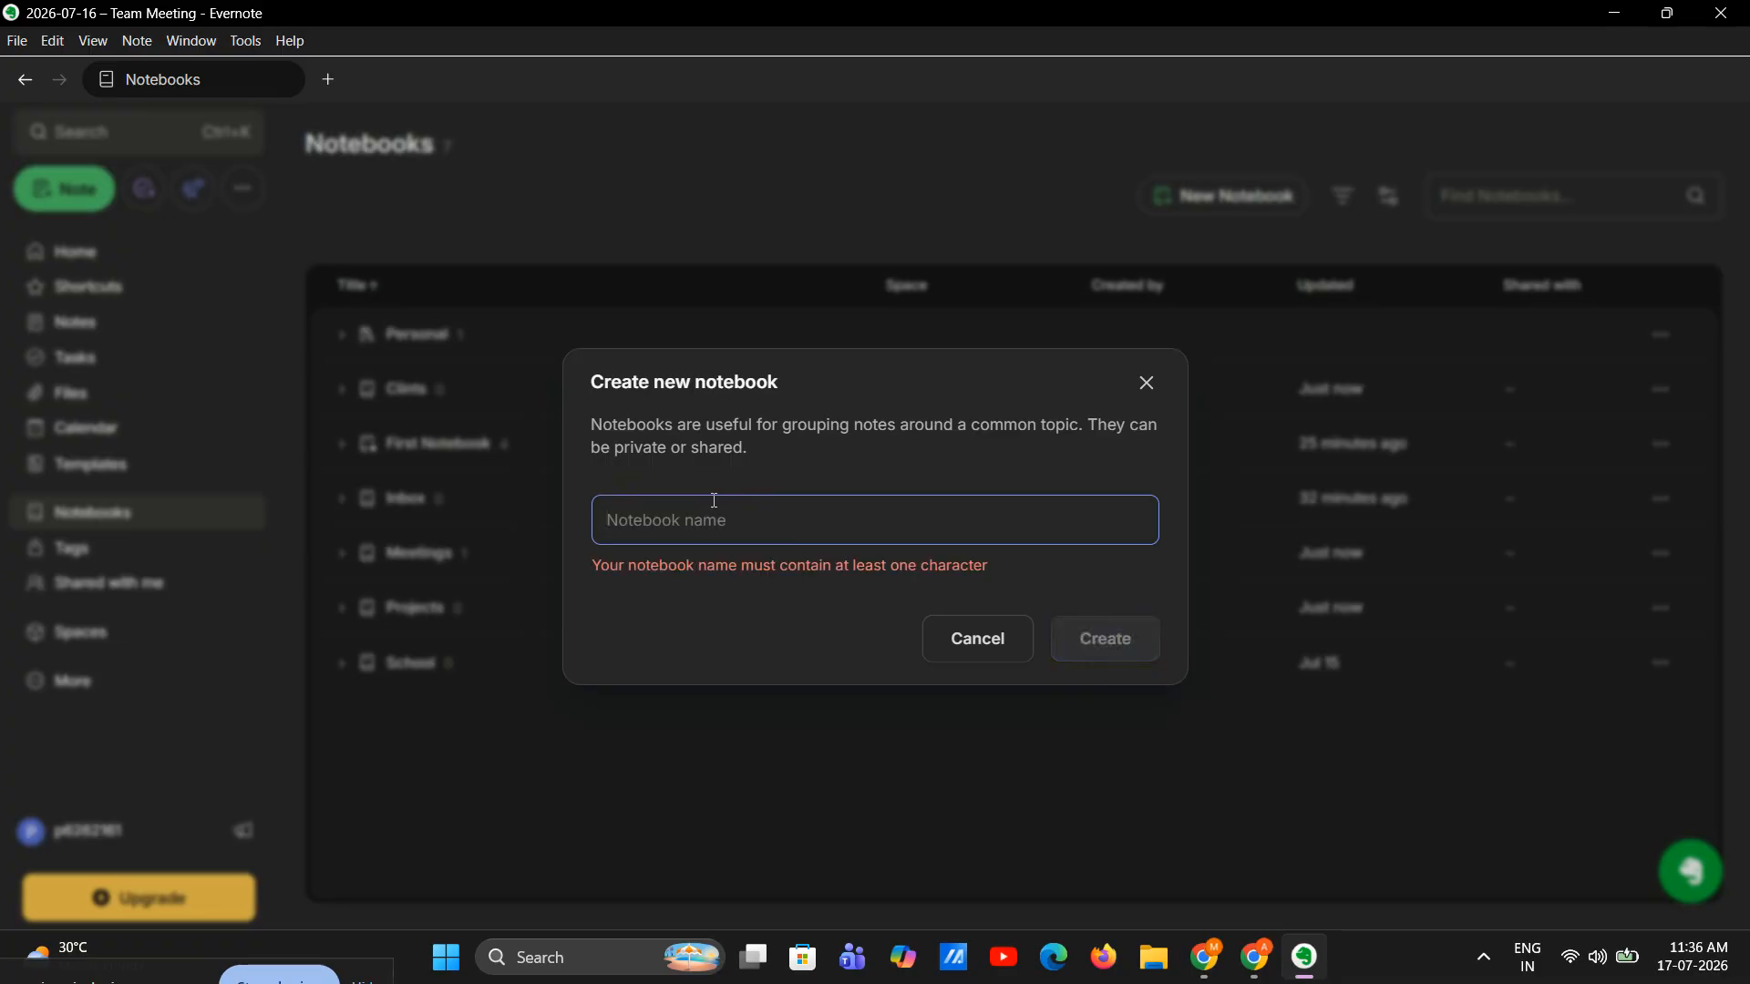
type("CLints")
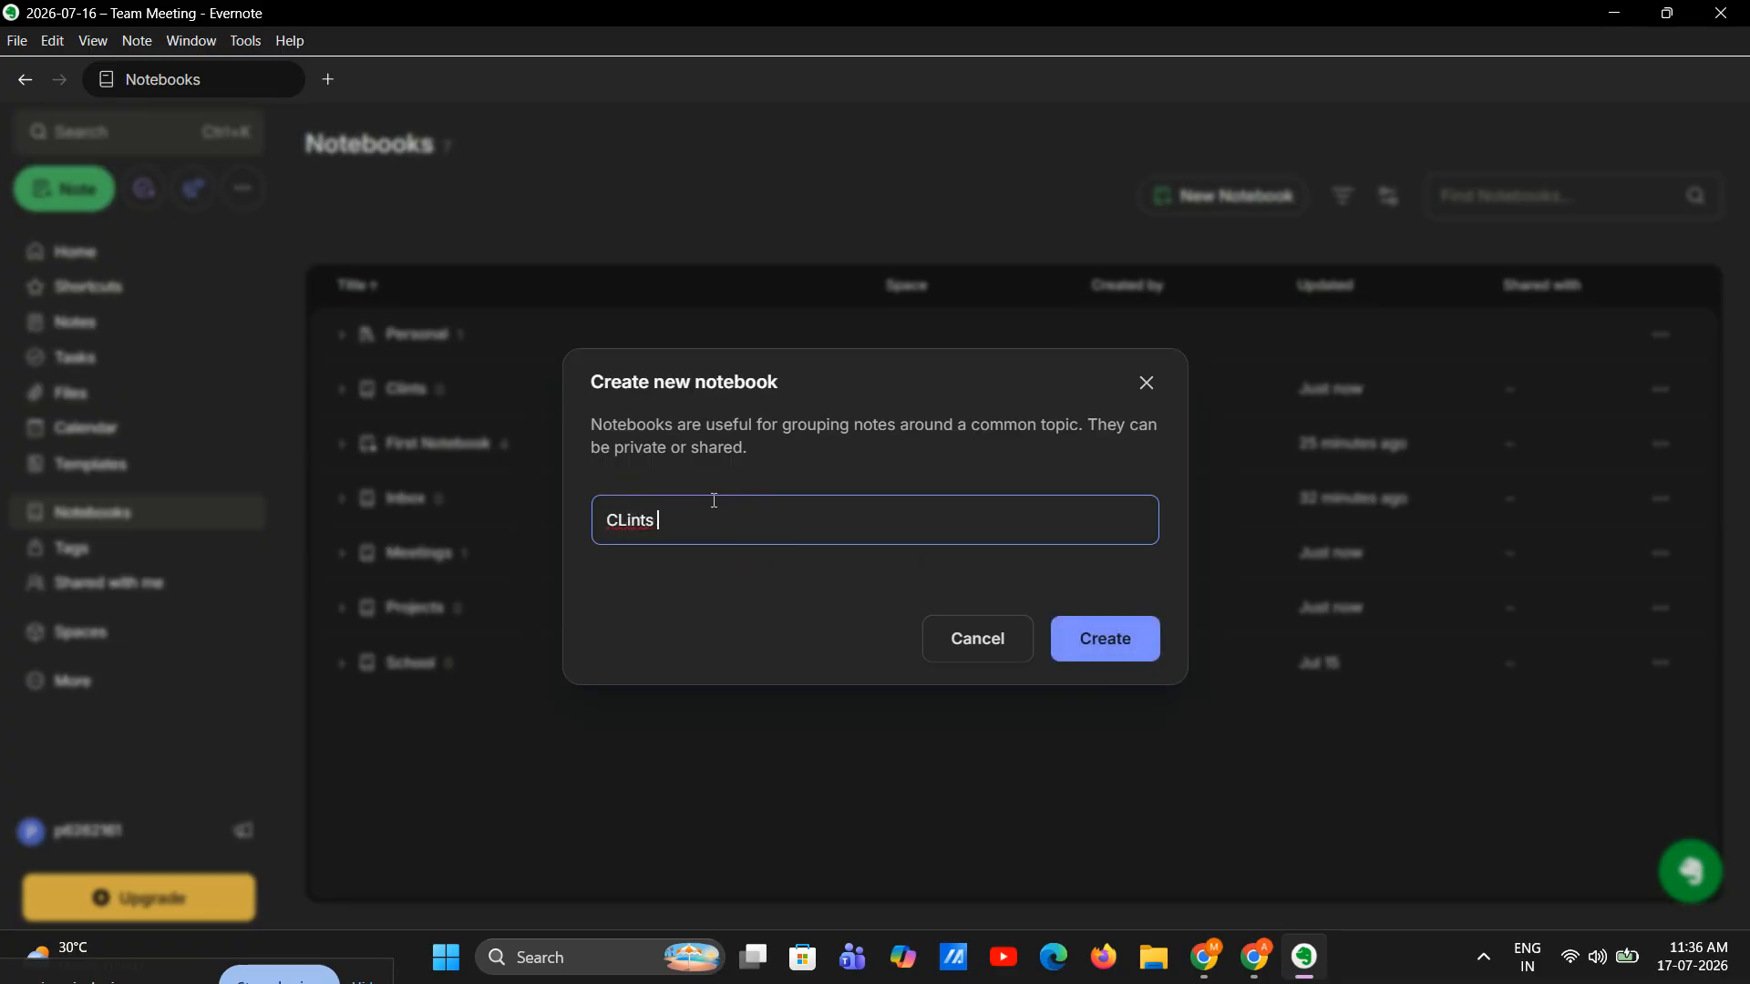
key("BackSpace")
key("BackSpace")
key("BackSpace")
key("BackSpace")
key("BackSpace")
type("lints")
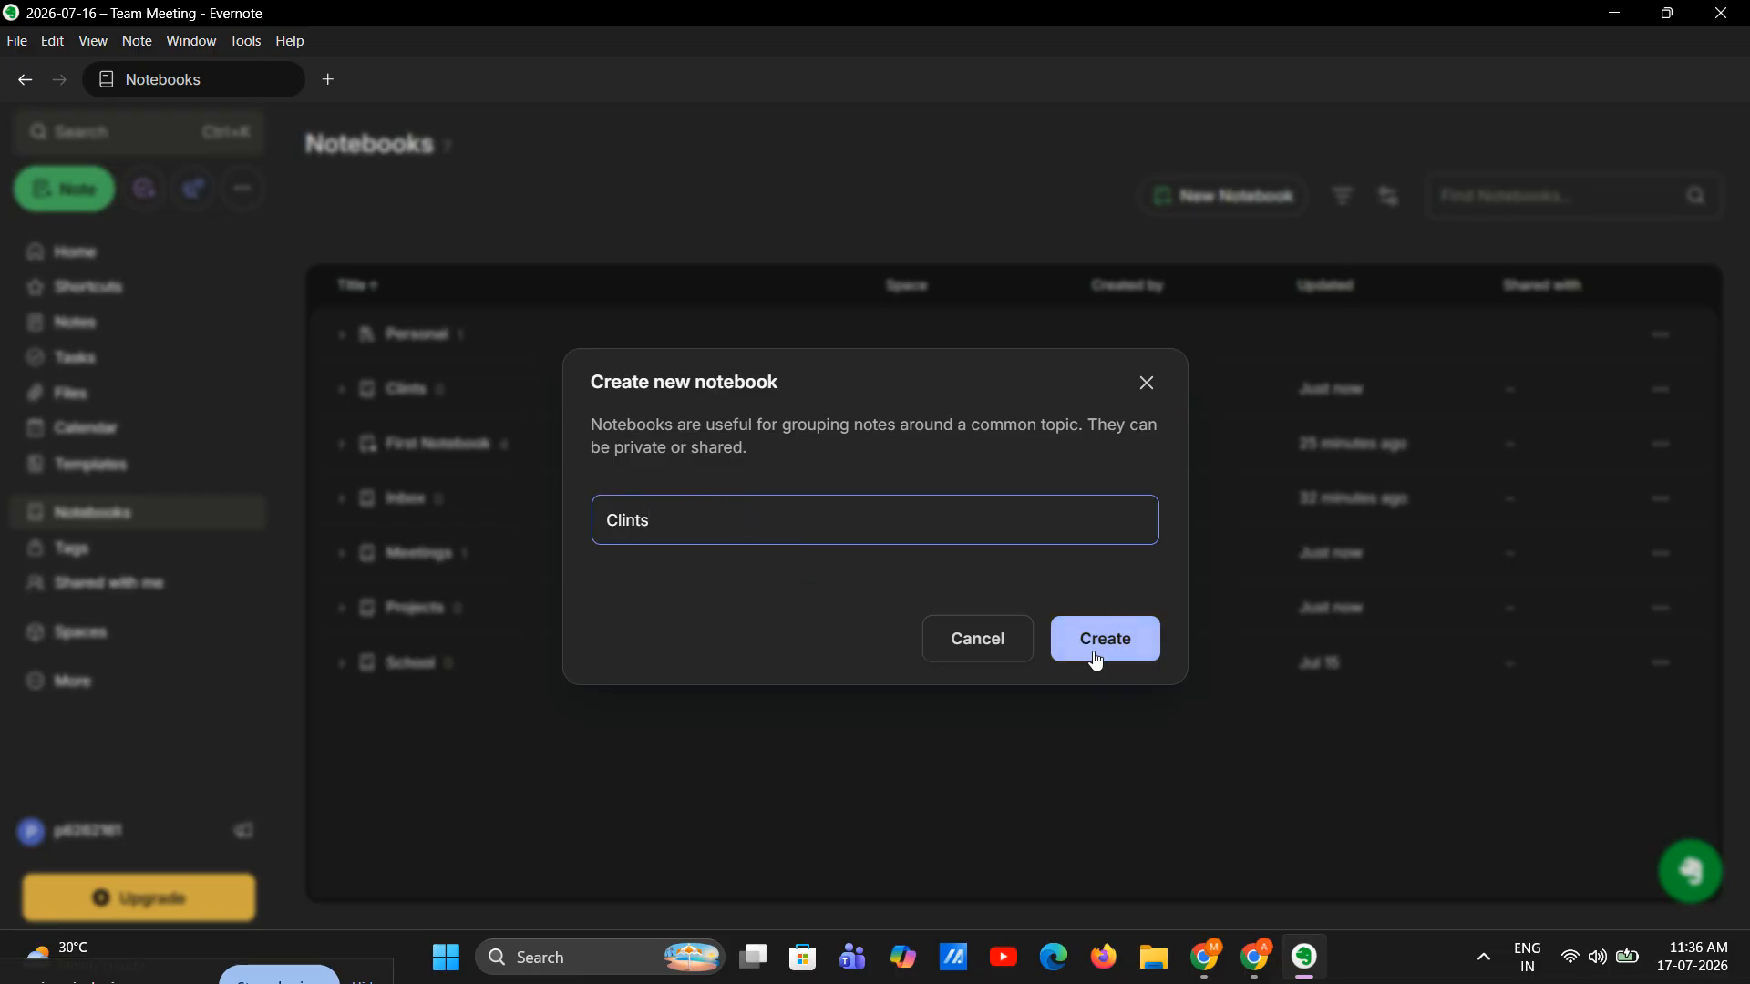
left_click(1141, 386)
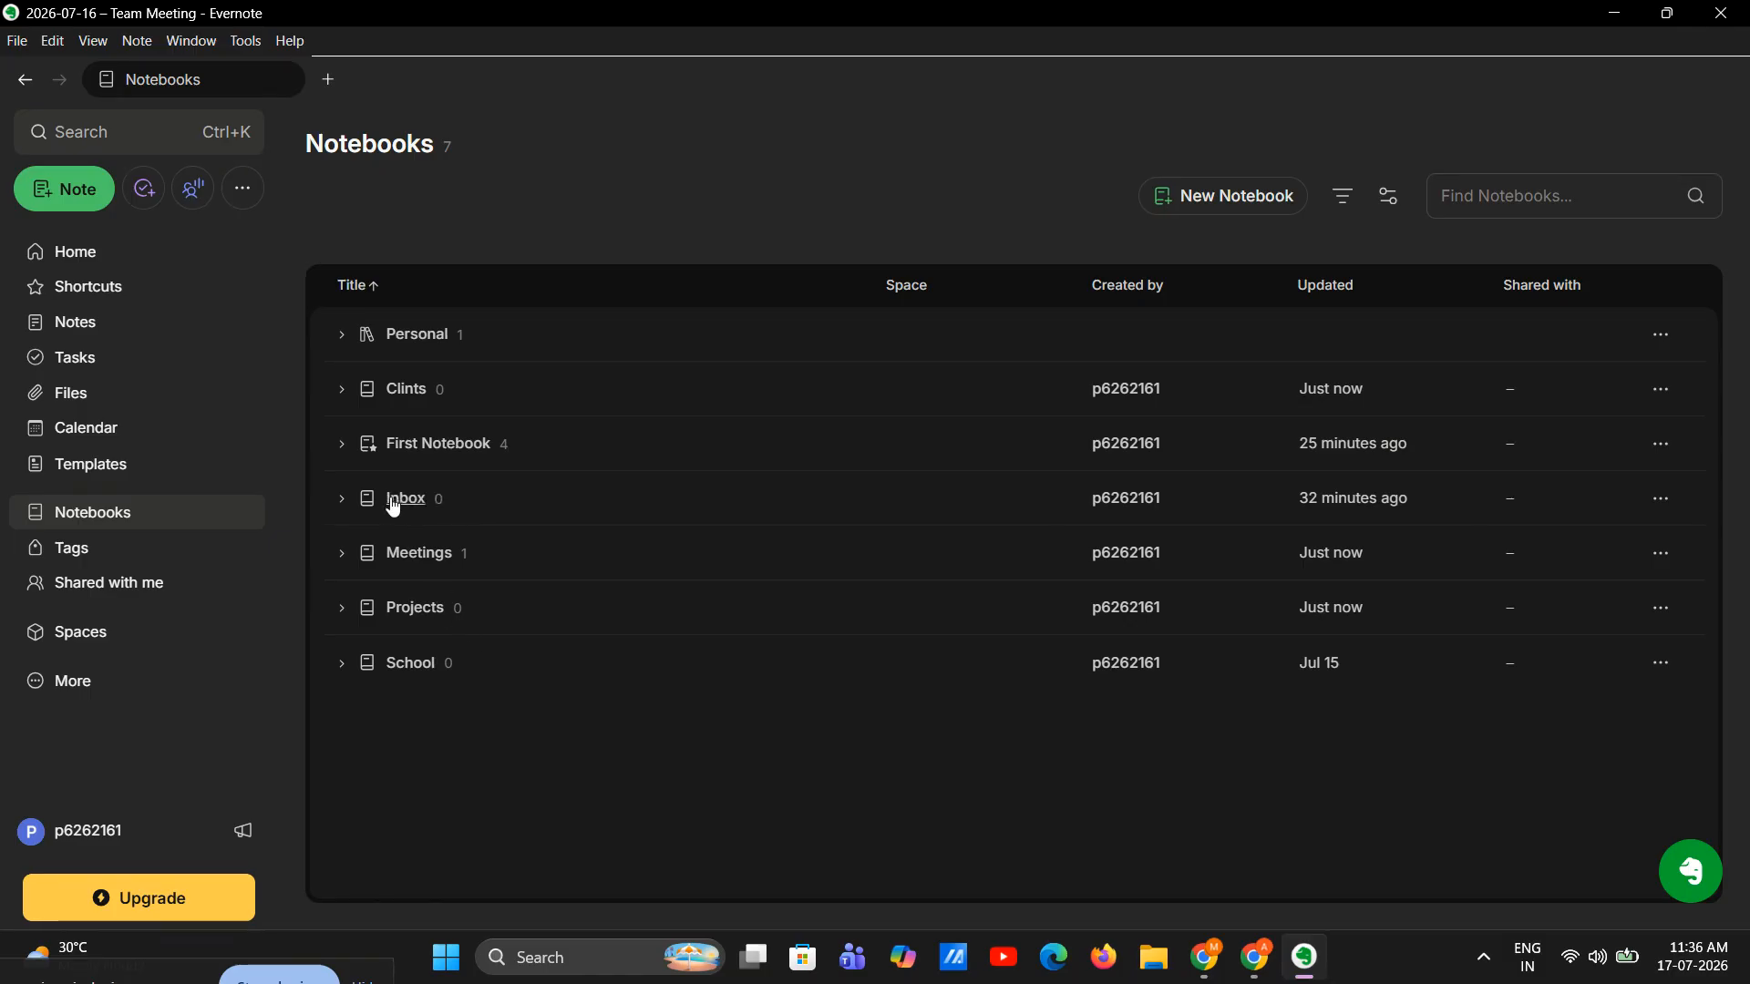
left_click(1156, 202)
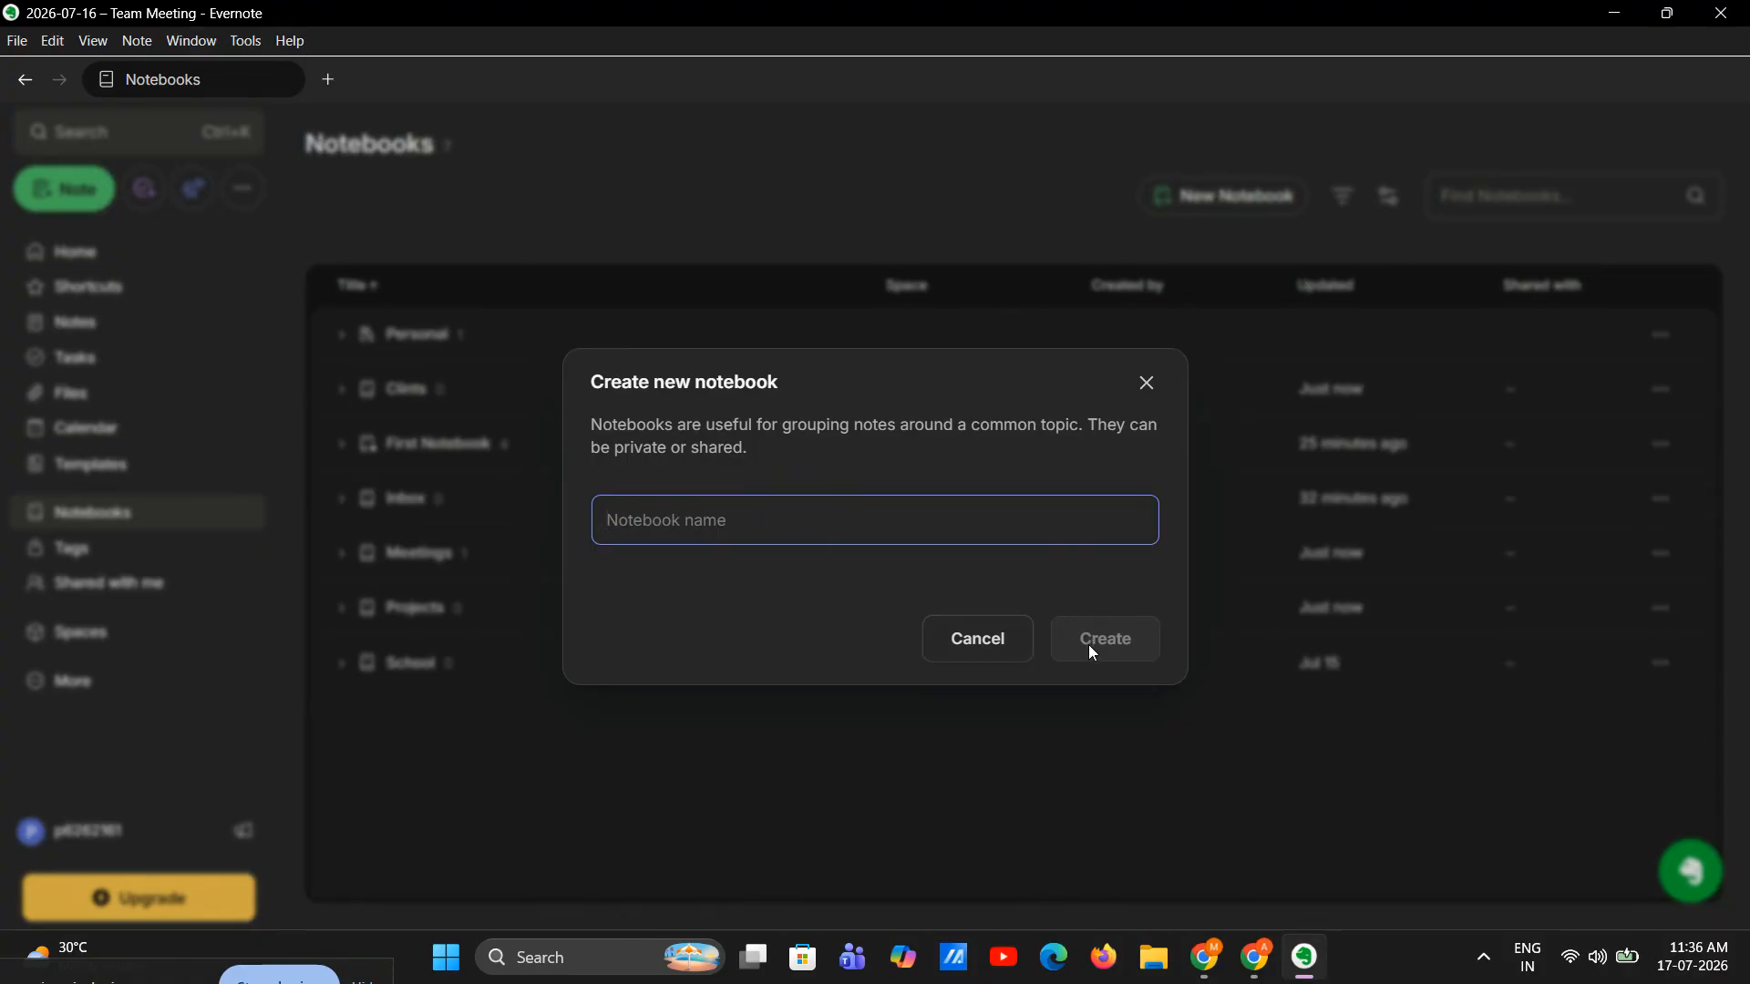
left_click(1147, 382)
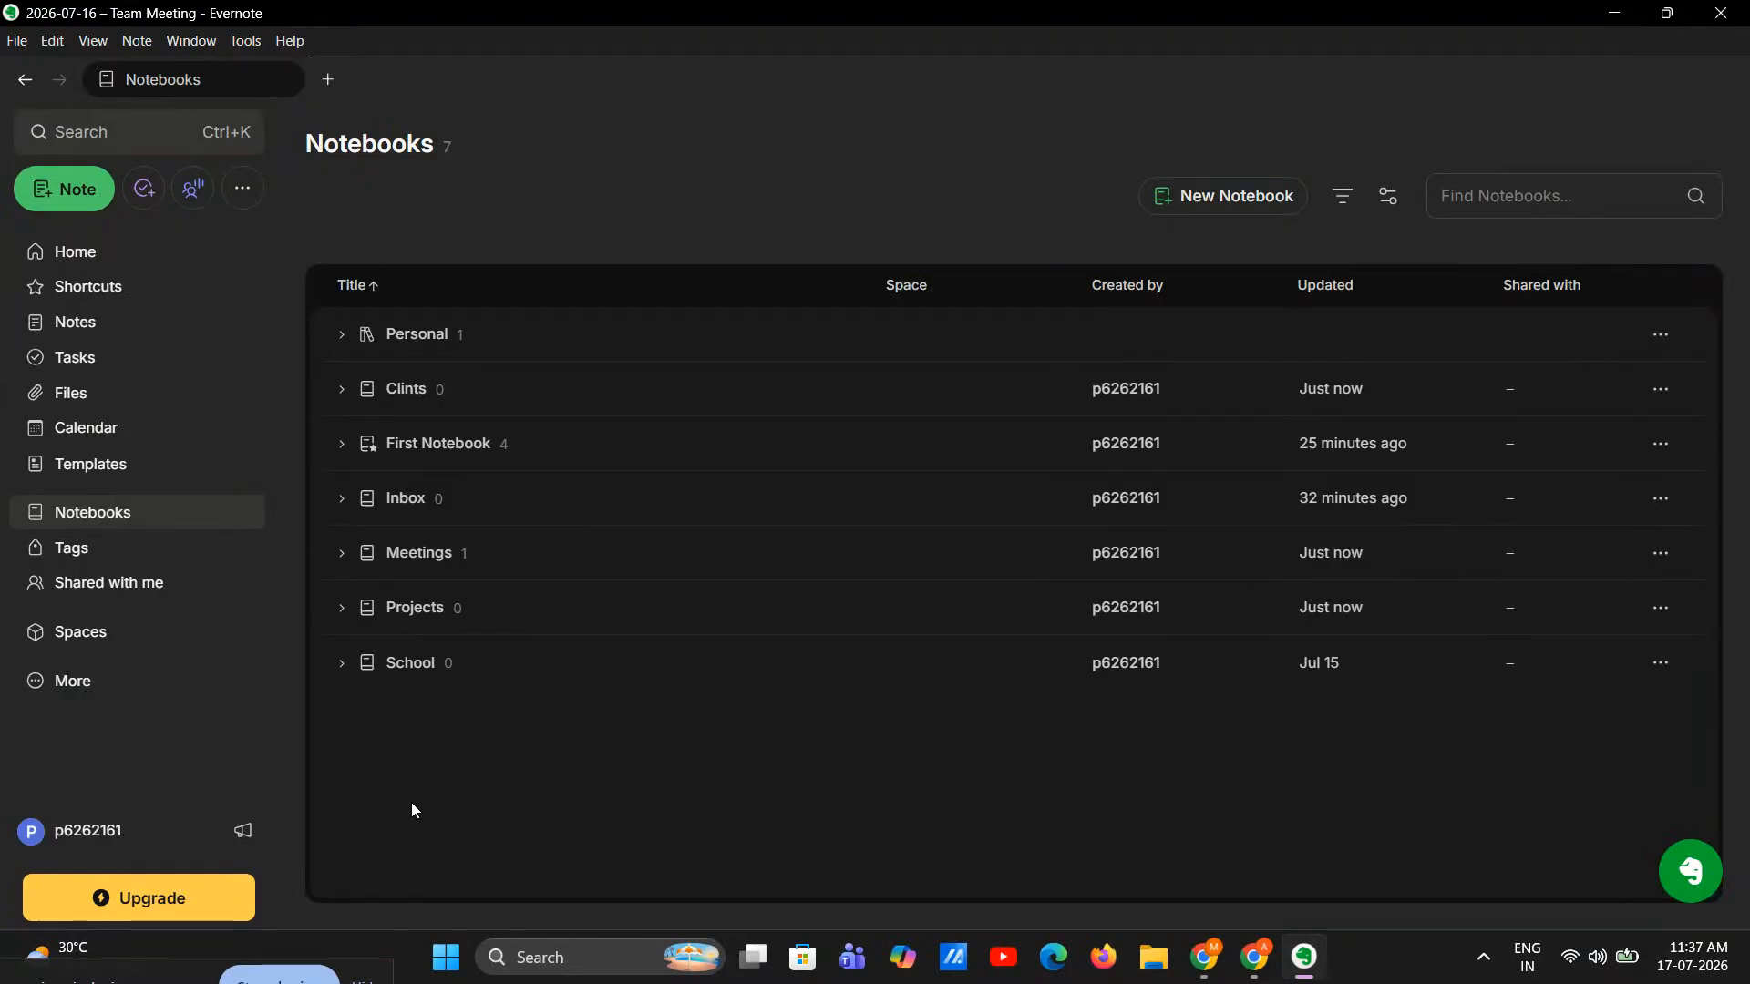
Add the Projects notebook to a new stack named Business.
right_click(392, 608)
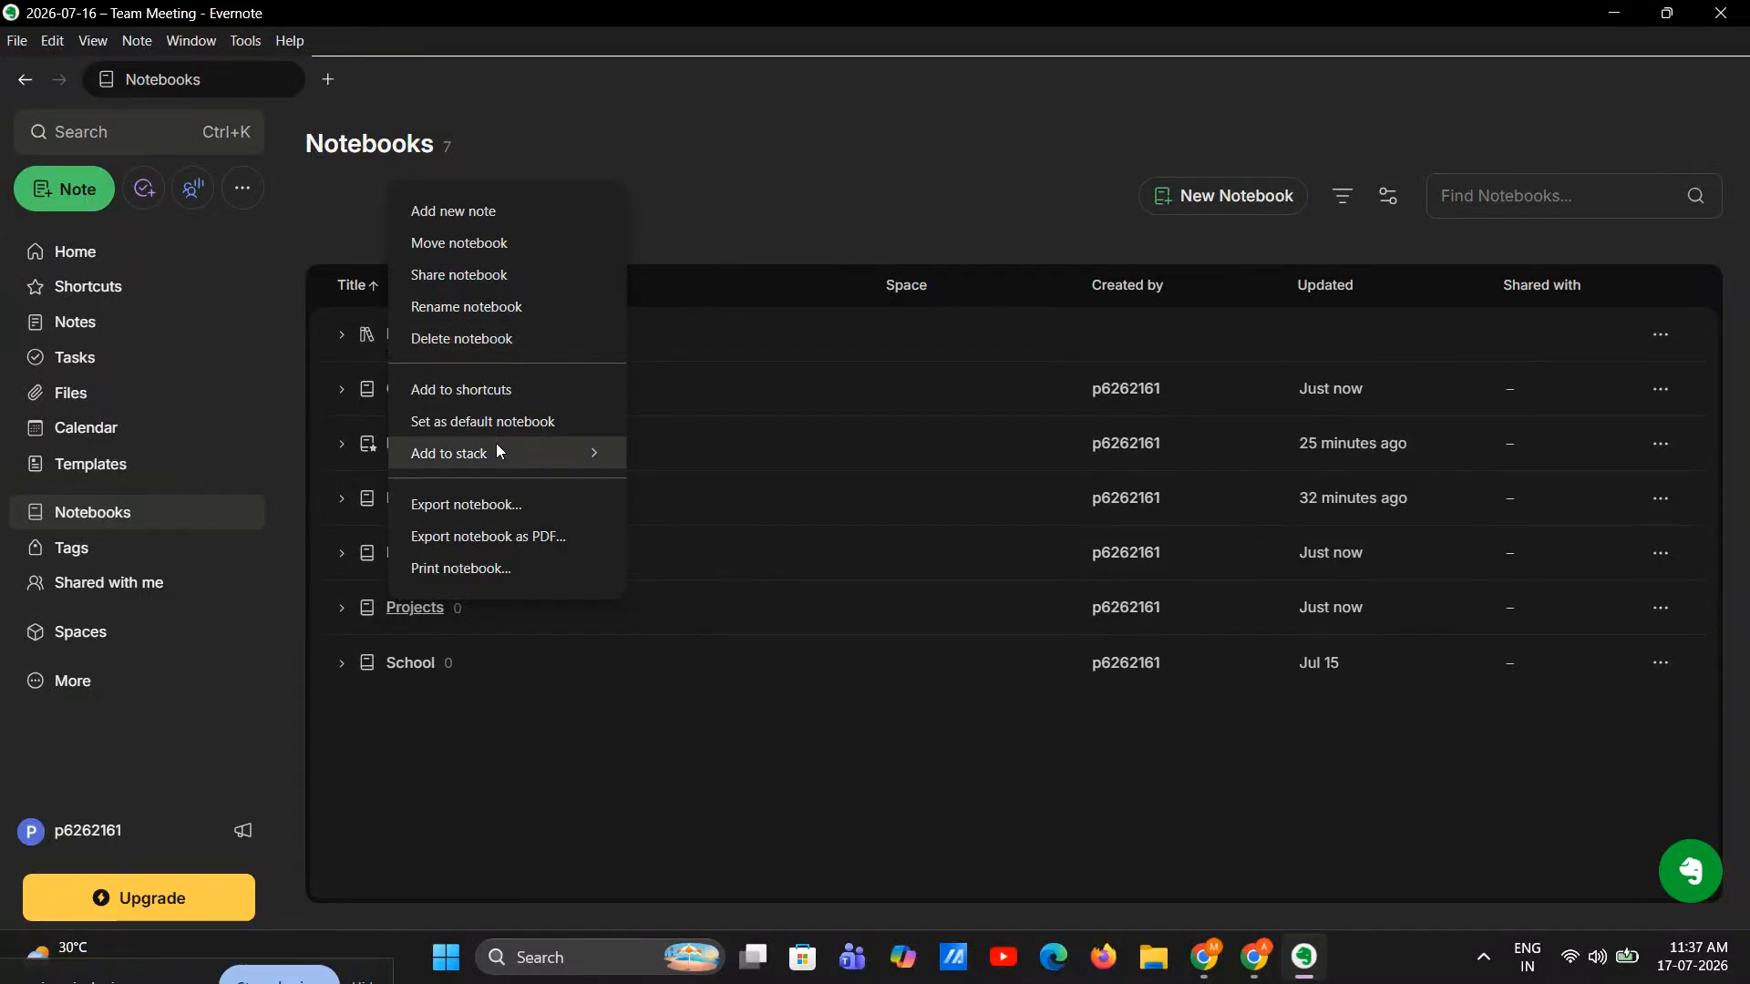
mouse_move(501, 451)
left_click(655, 458)
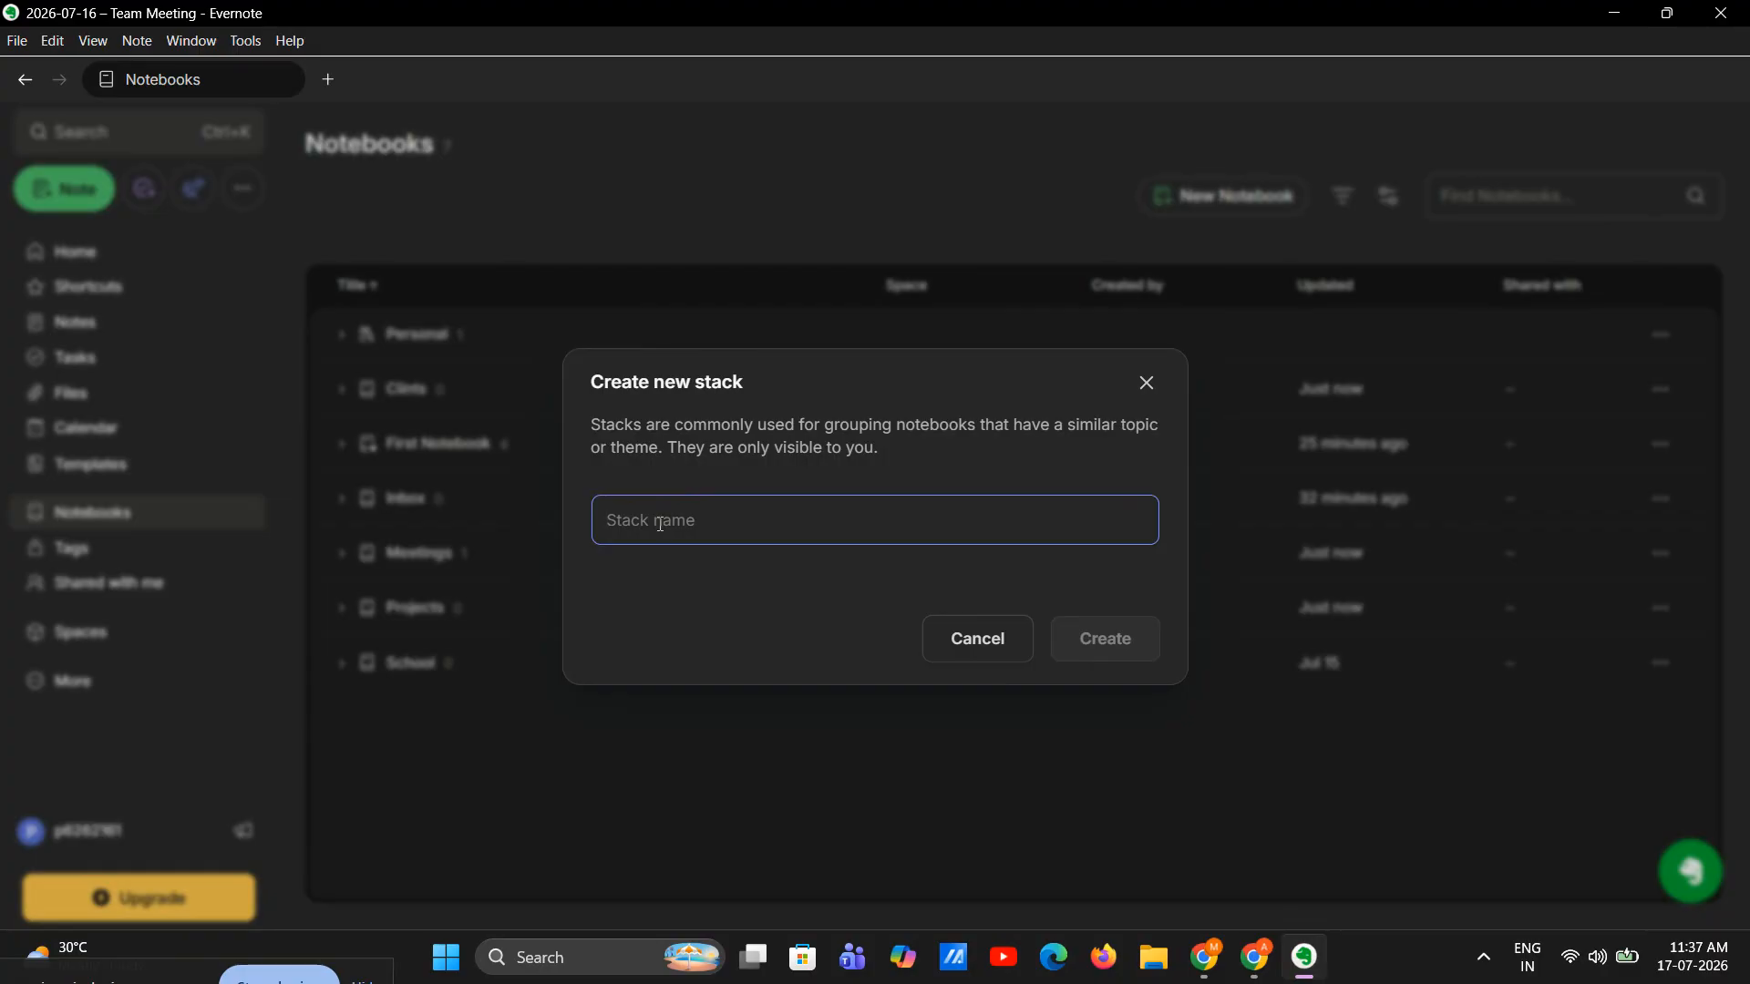
type("Business")
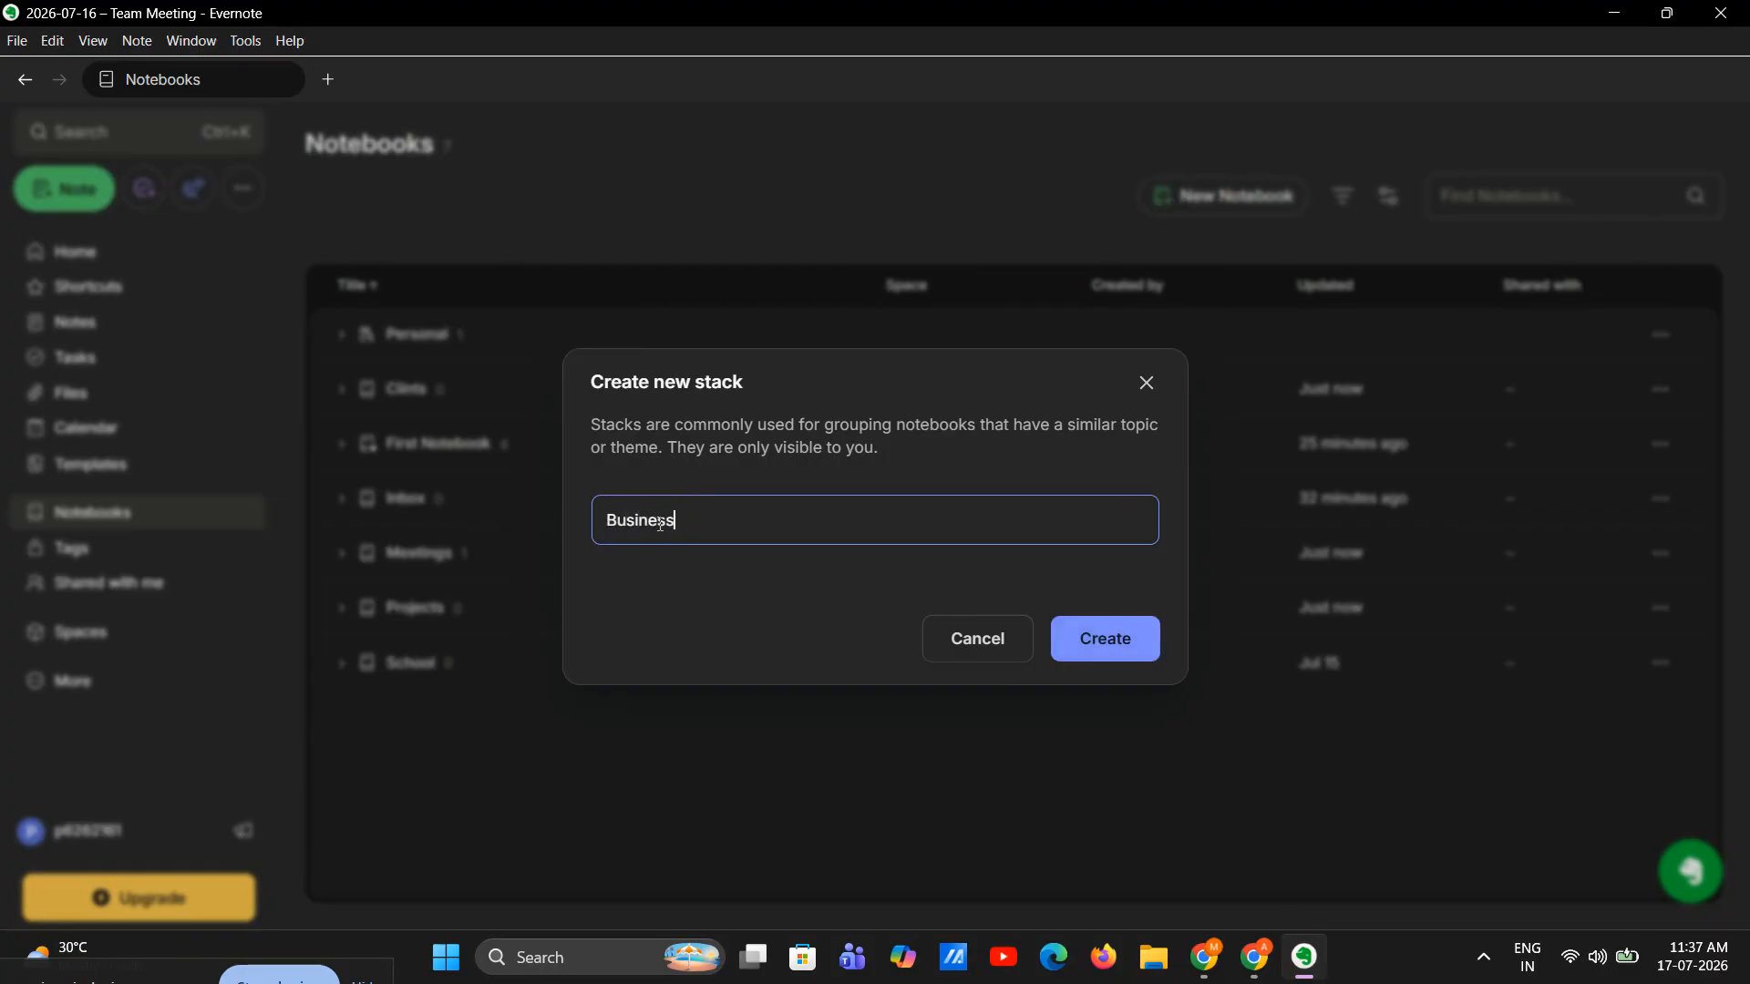
left_click(1145, 649)
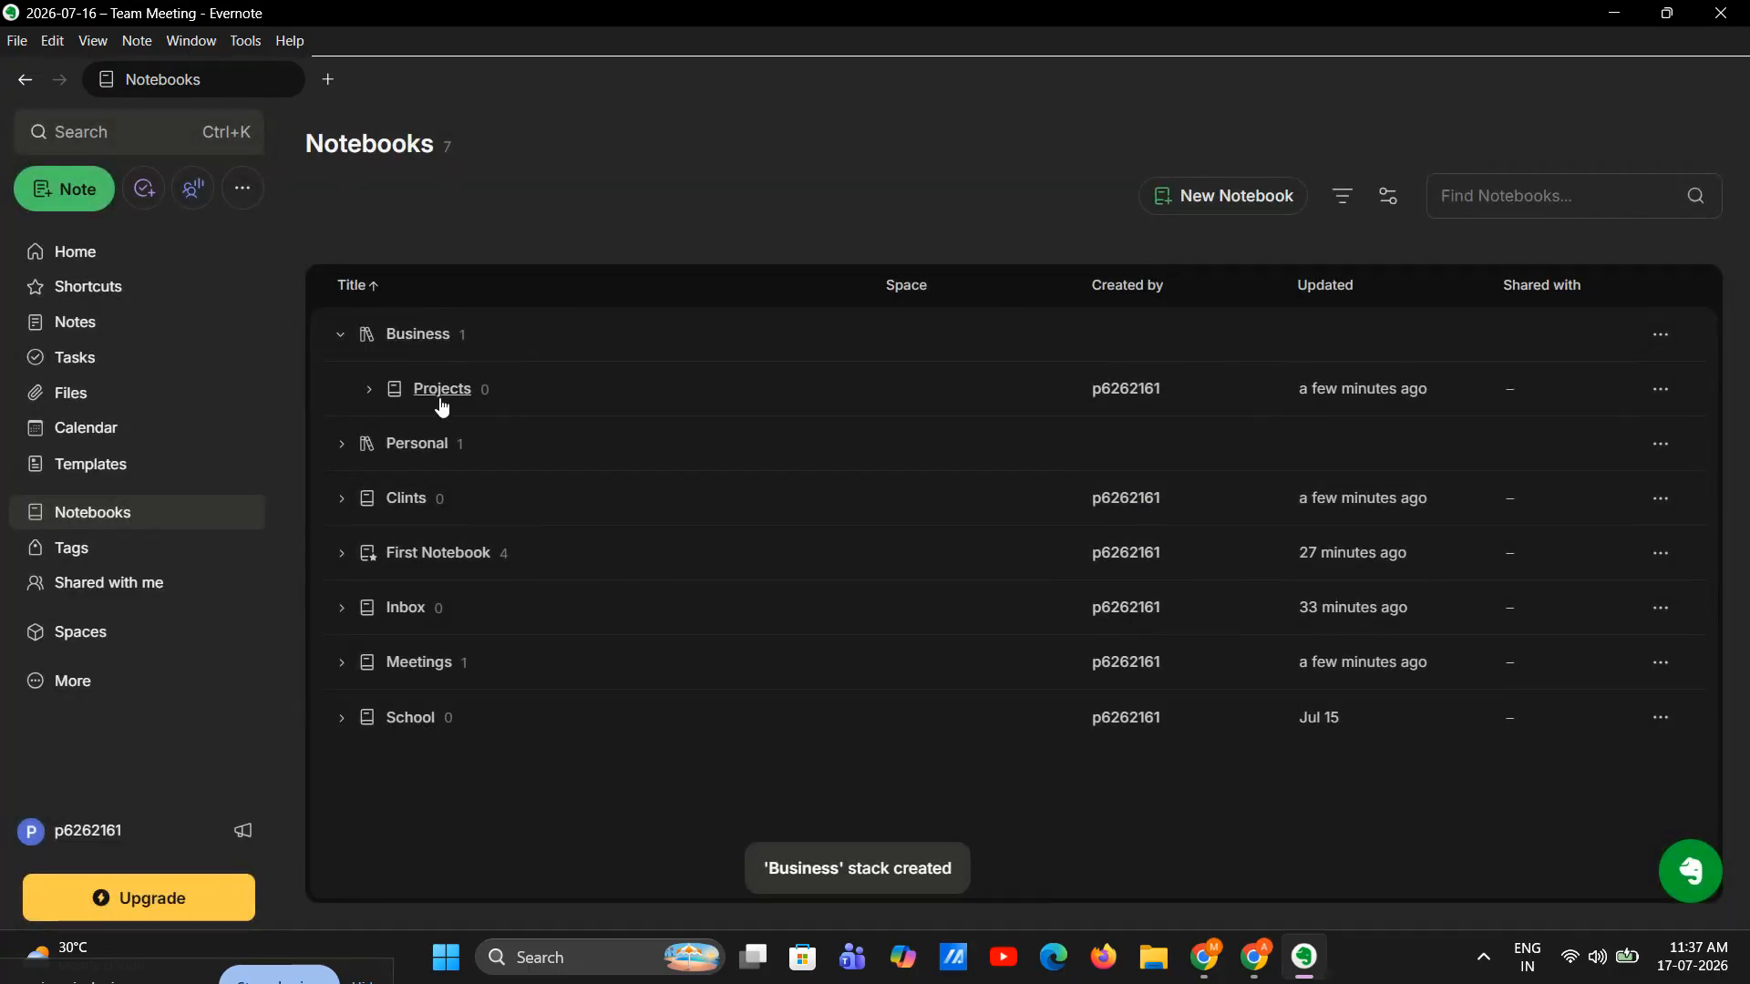
Move the Clints and Meetings notebooks into the Business stack and open the Meetings notebook.
left_click_drag(431, 508, 443, 339)
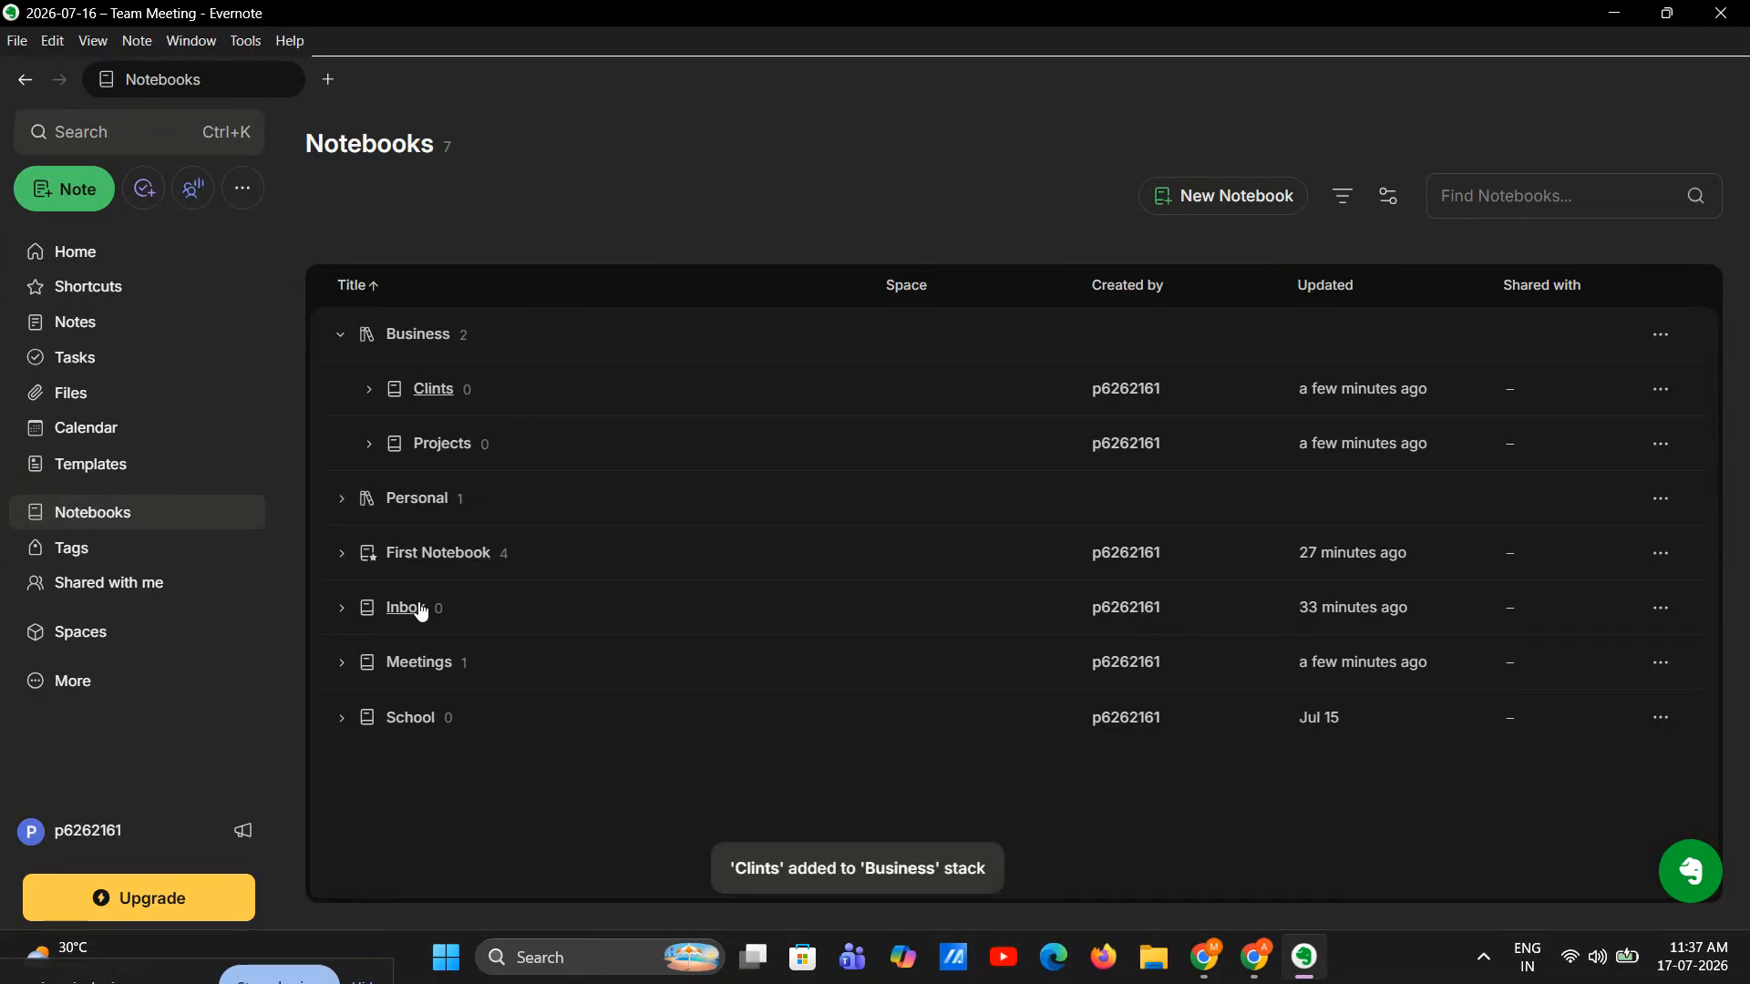
left_click_drag(431, 682, 443, 352)
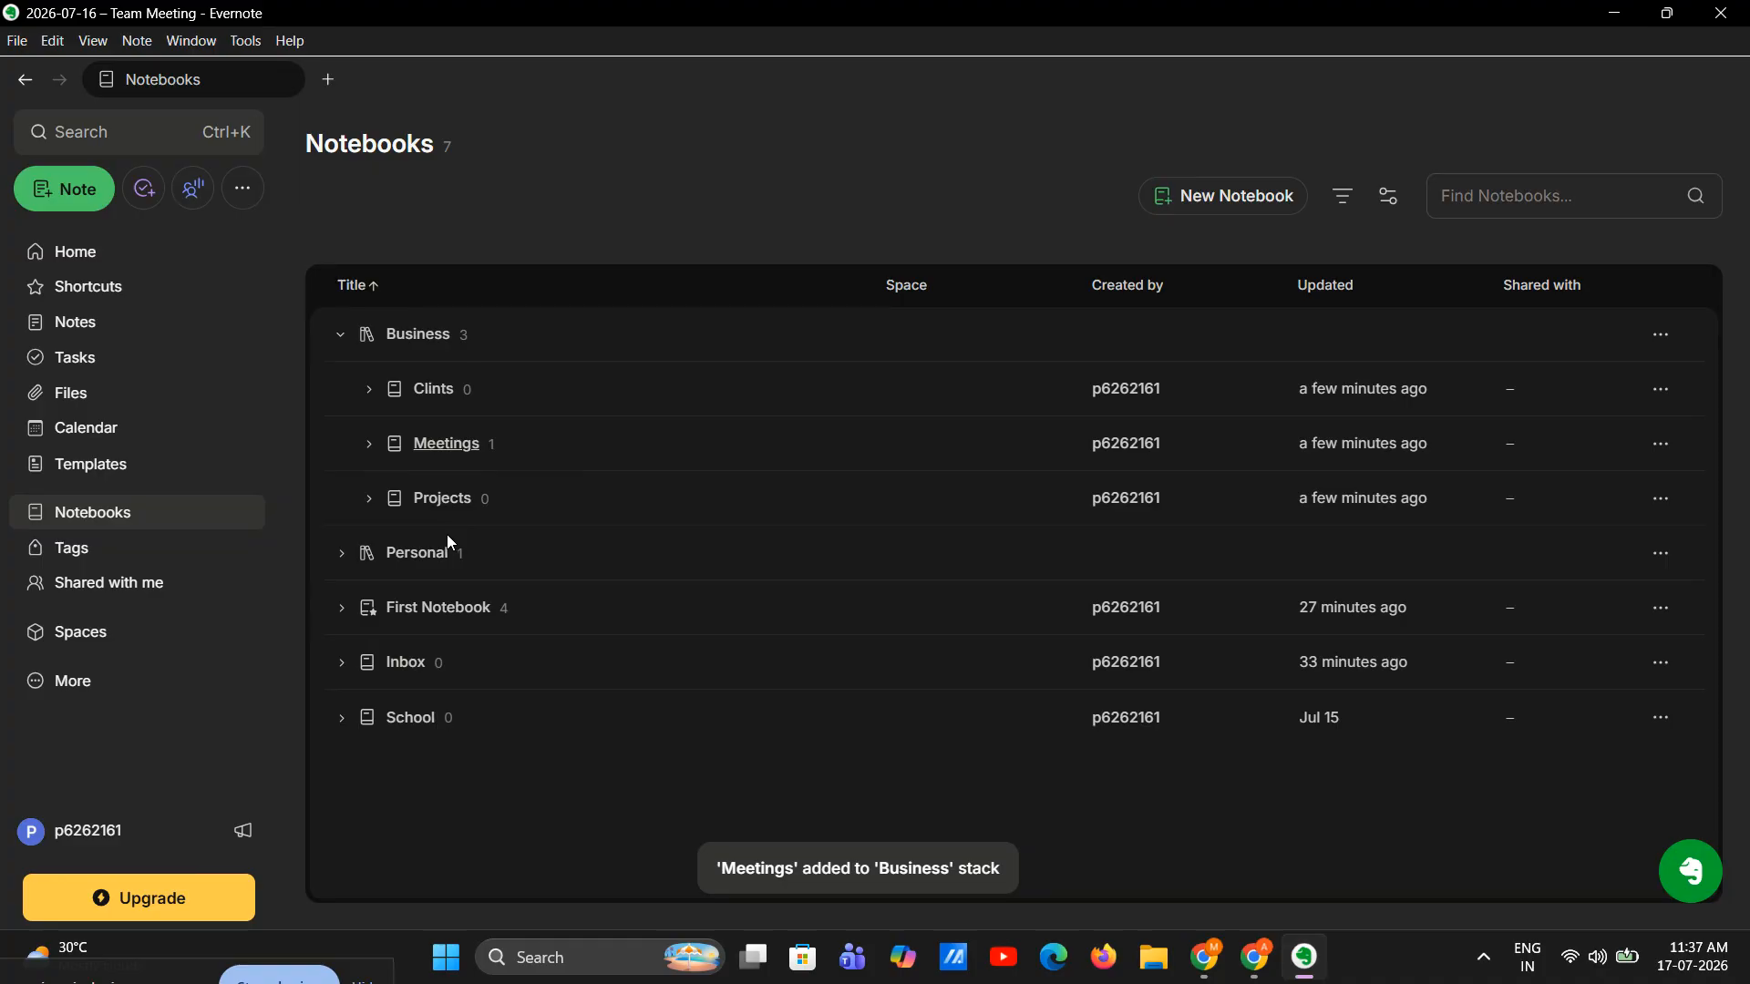
left_click(447, 445)
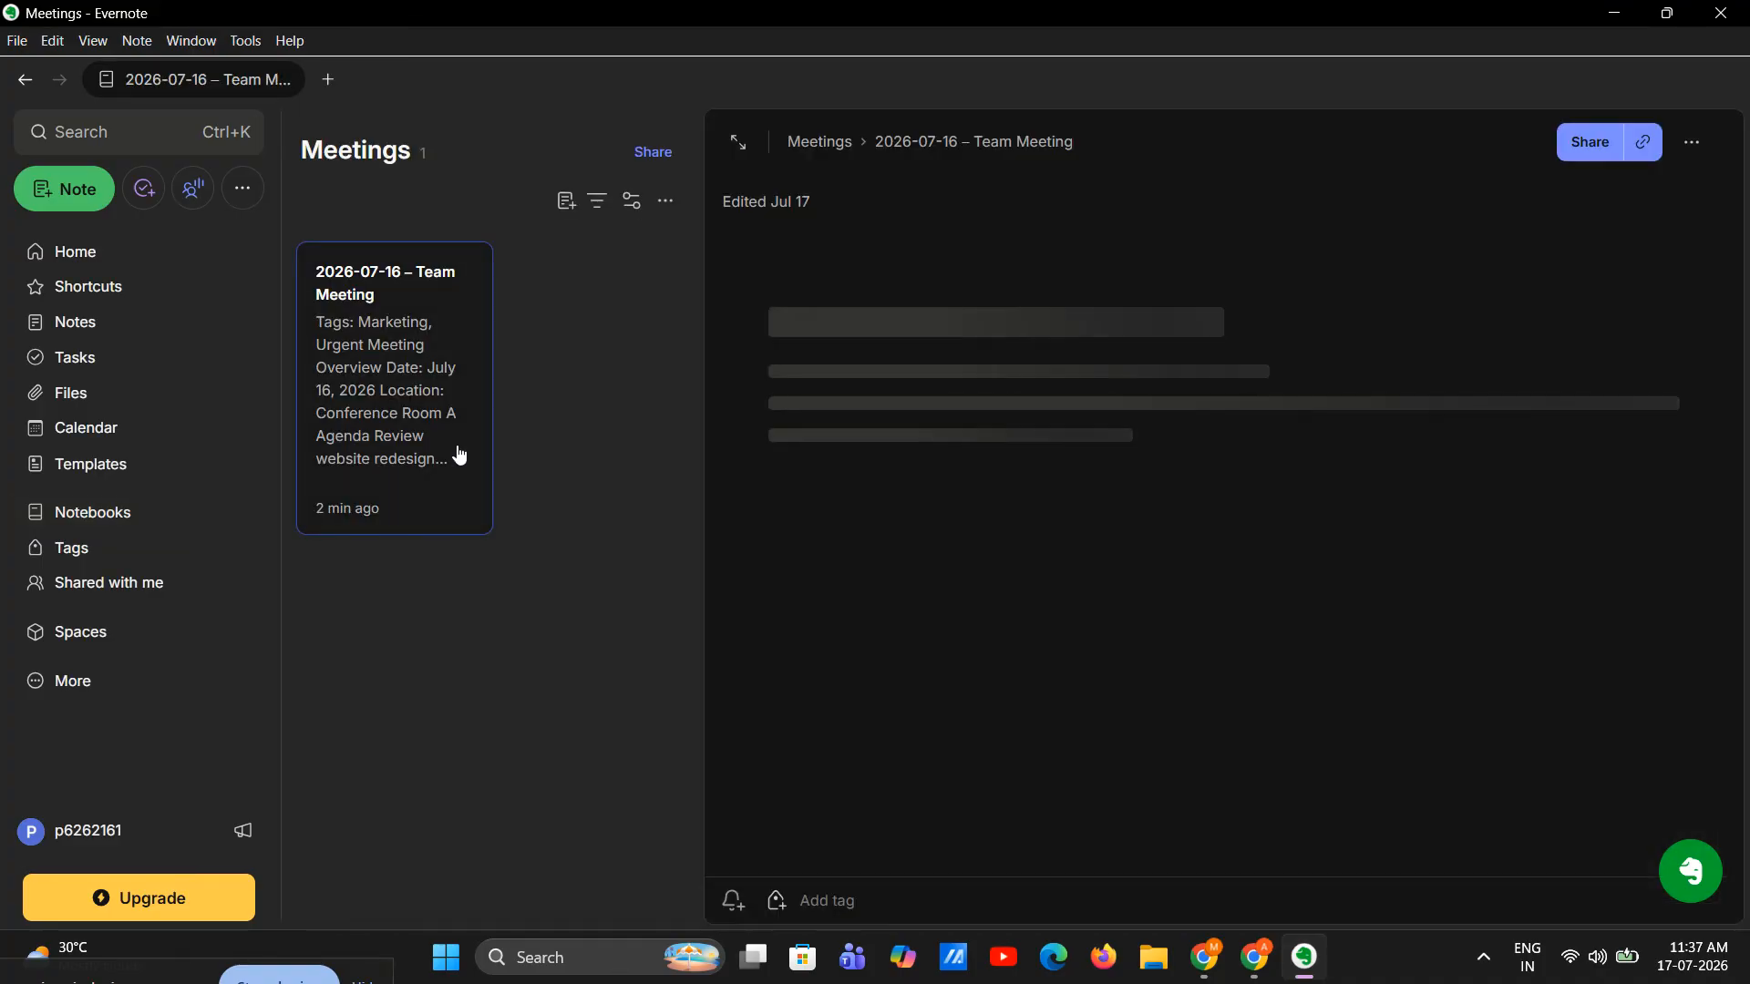
left_click(61, 189)
left_click(533, 351)
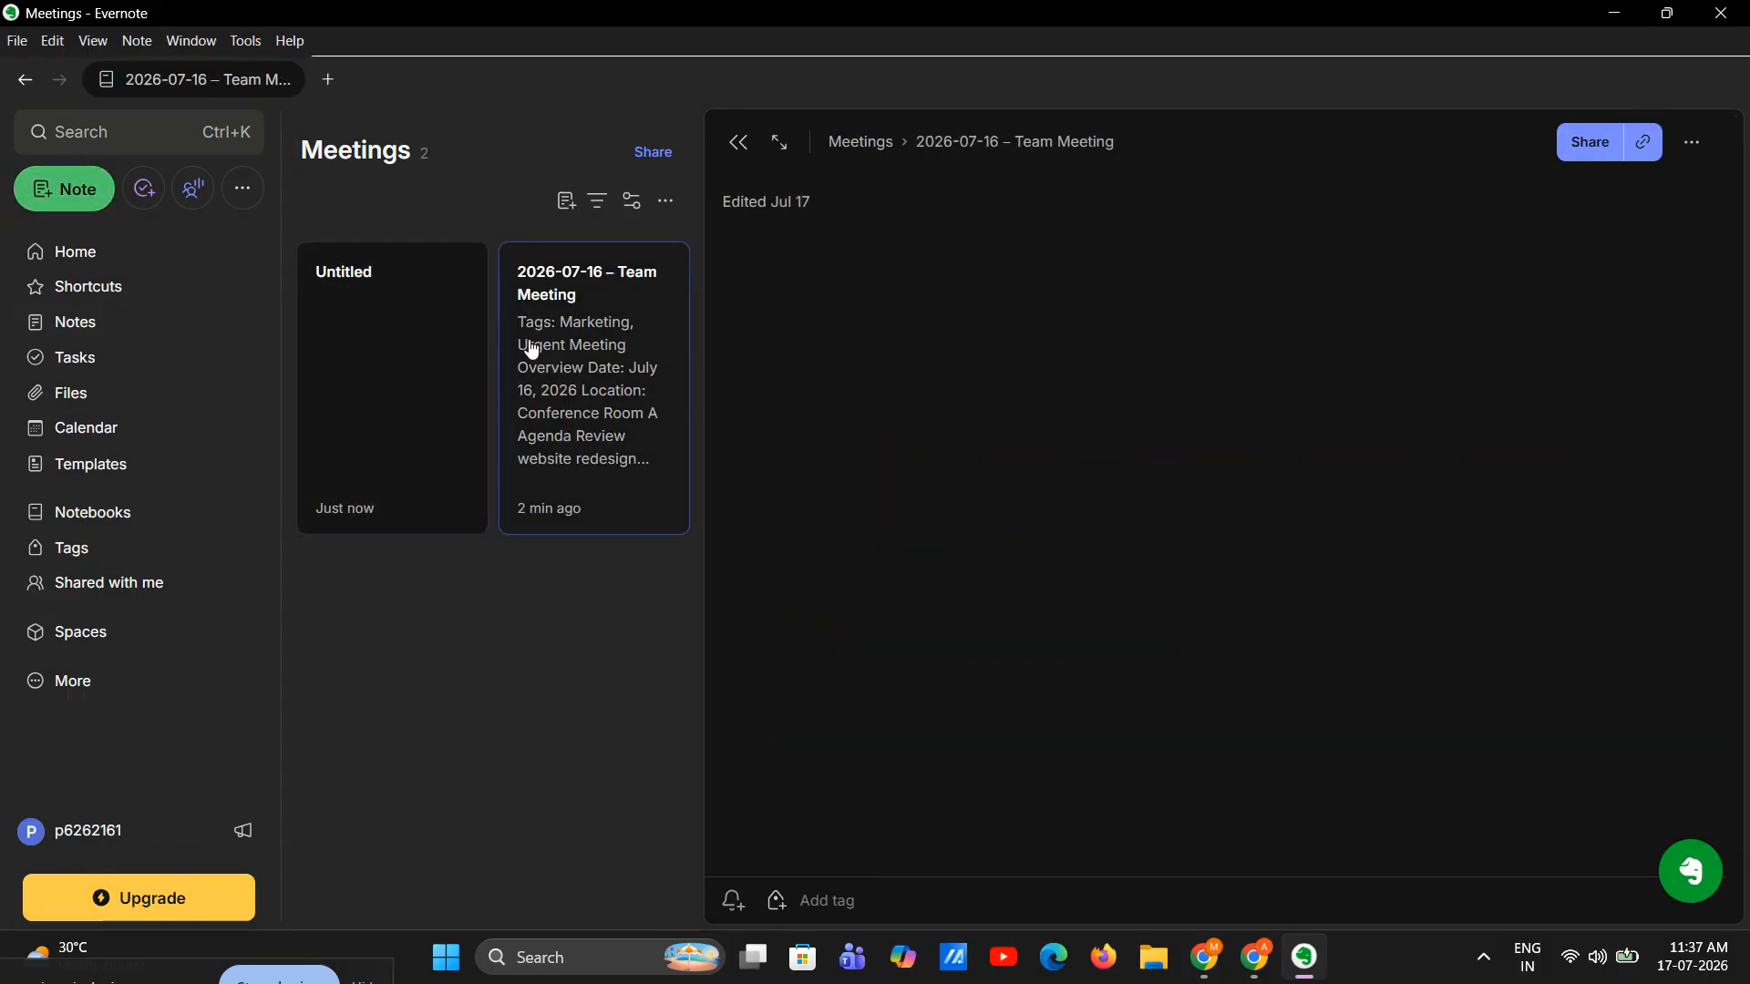
left_click(463, 341)
key("Delete")
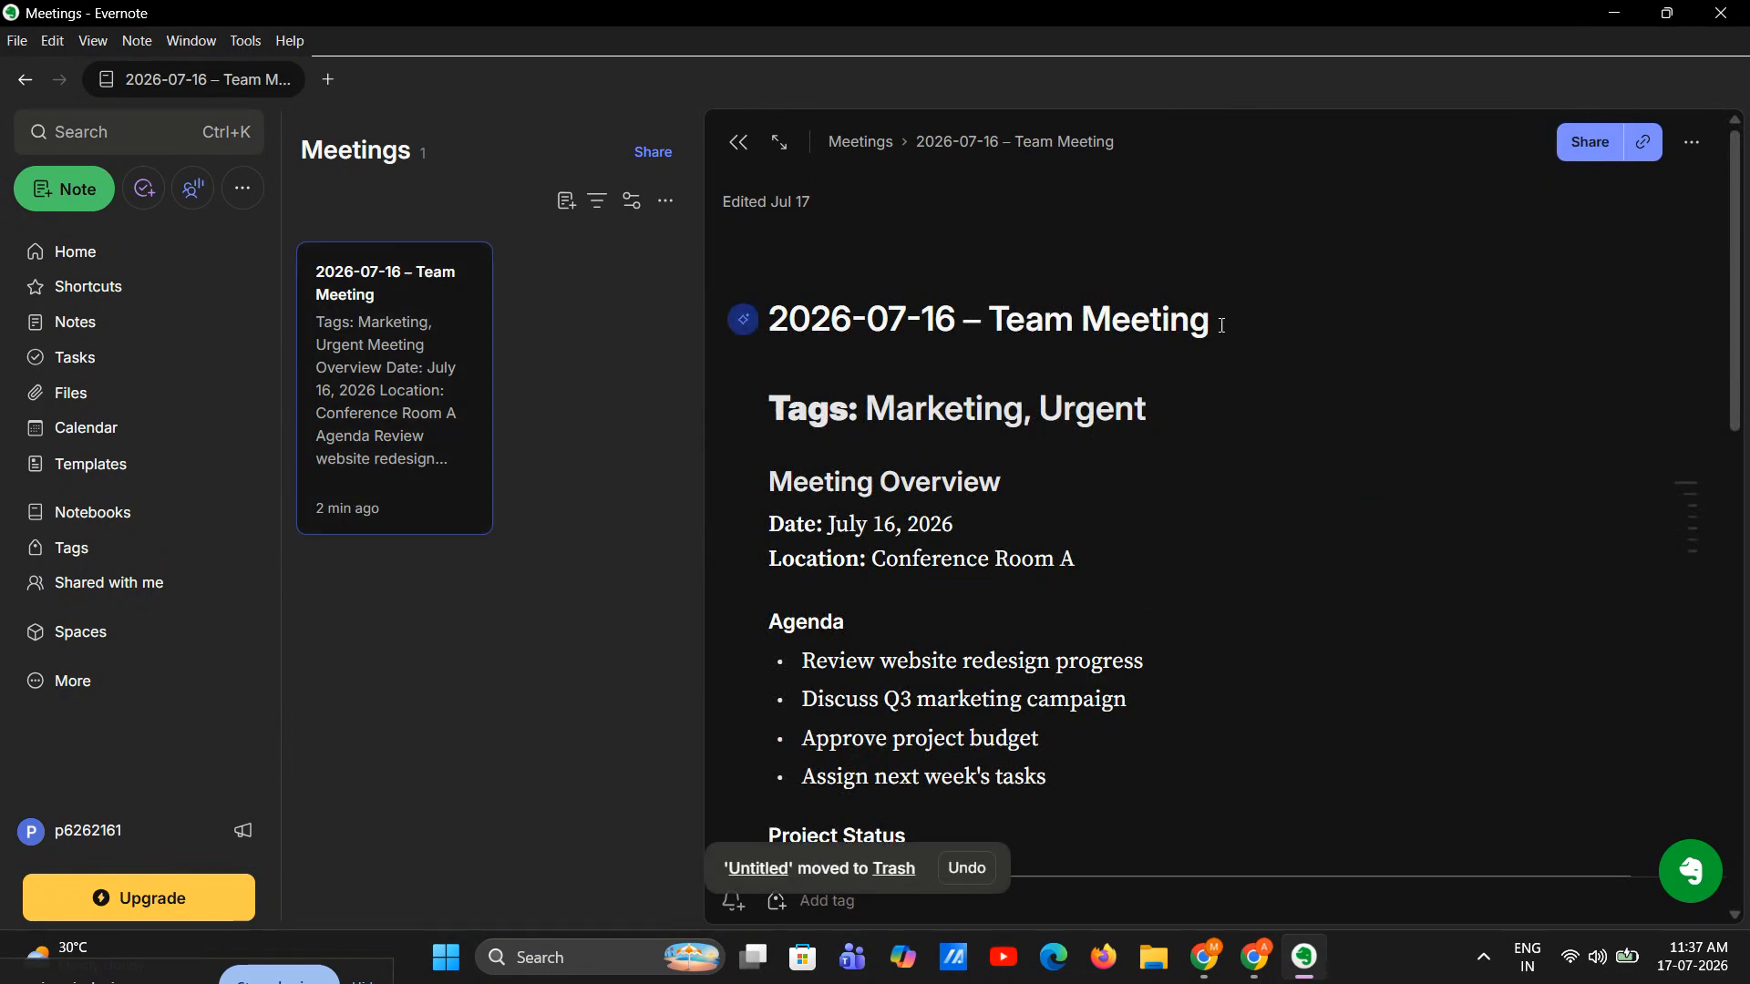
Examine the Team Meeting note's title, tags line, agenda, project status table and action items.
left_click_drag(1215, 324, 744, 379)
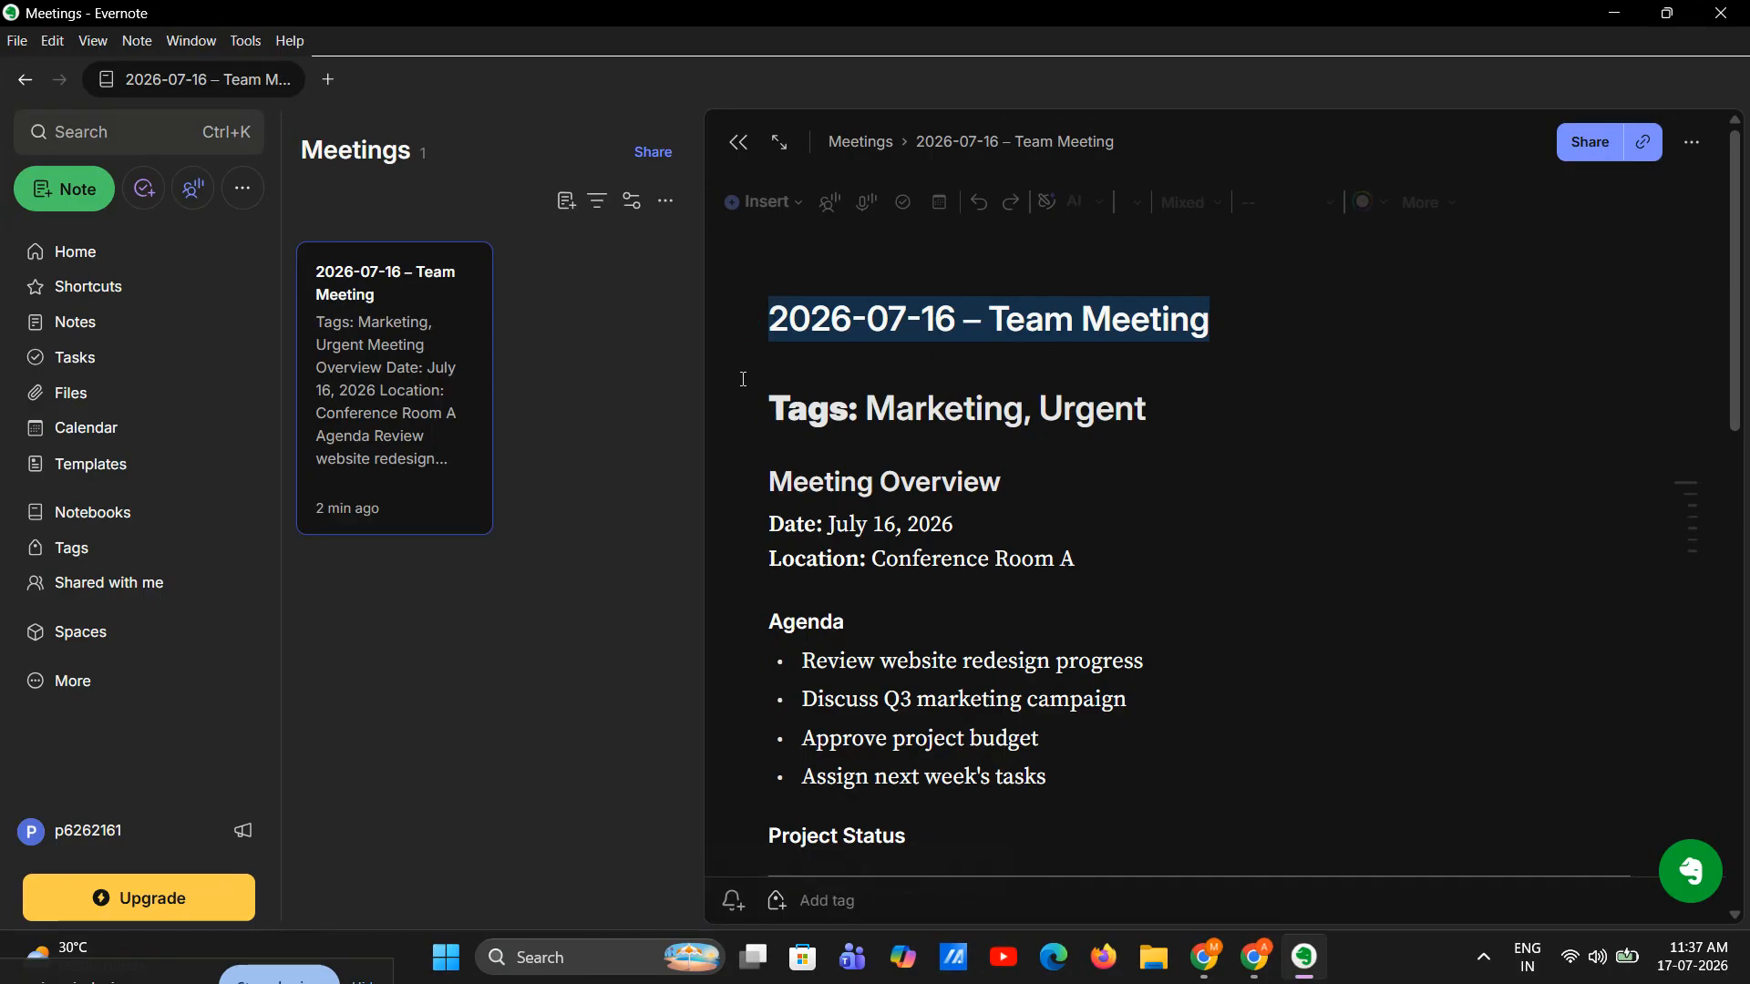
left_click(1226, 313)
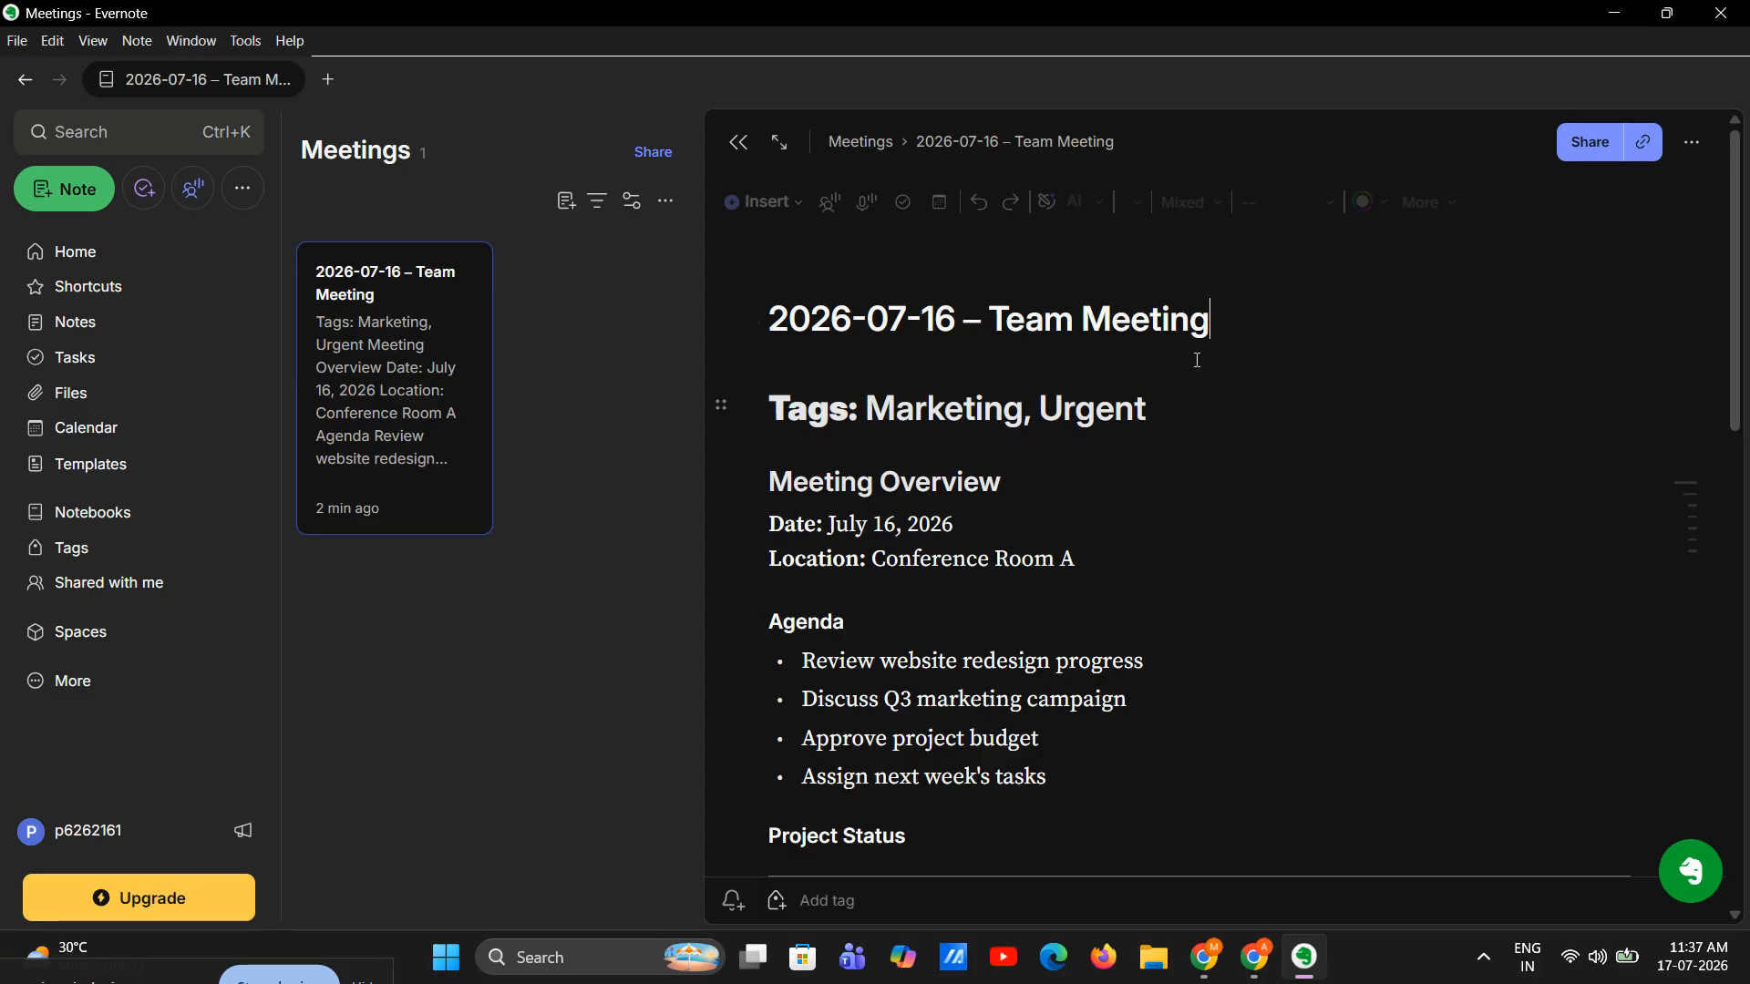
left_click(1176, 411)
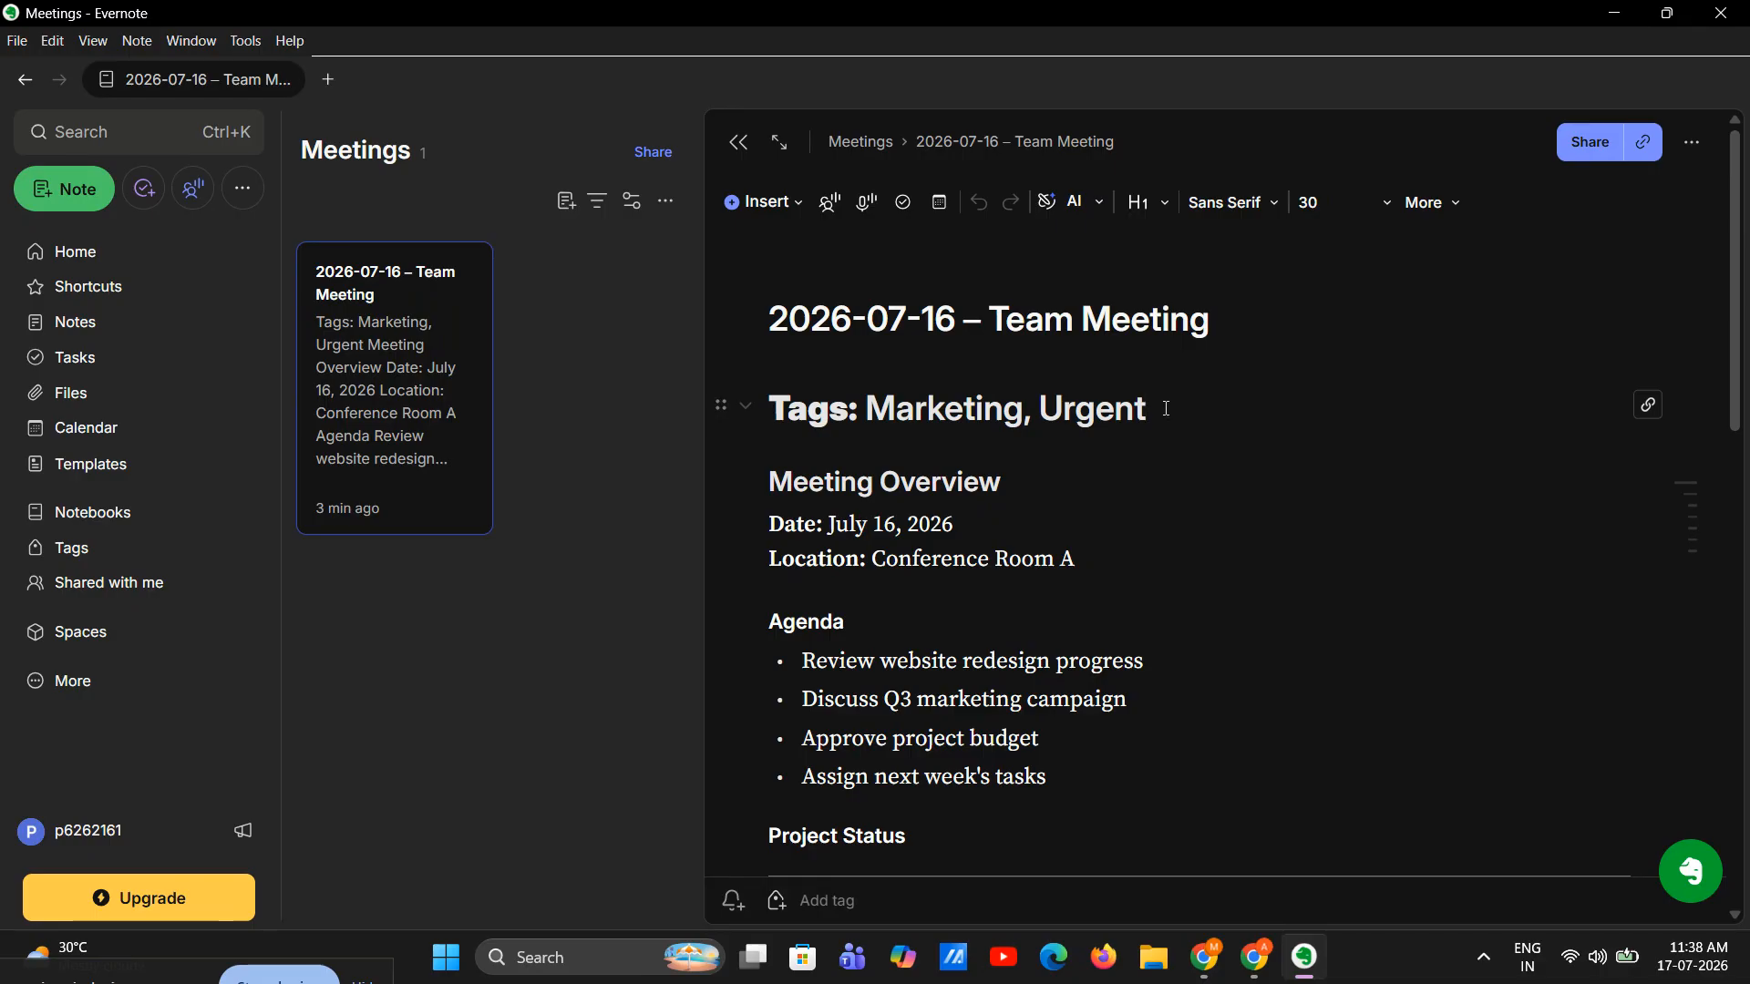
scroll(1167, 409, "down", 3)
scroll(1157, 392, "up", 3)
scroll(1174, 460, "down", 3)
scroll(1174, 461, "down", 9)
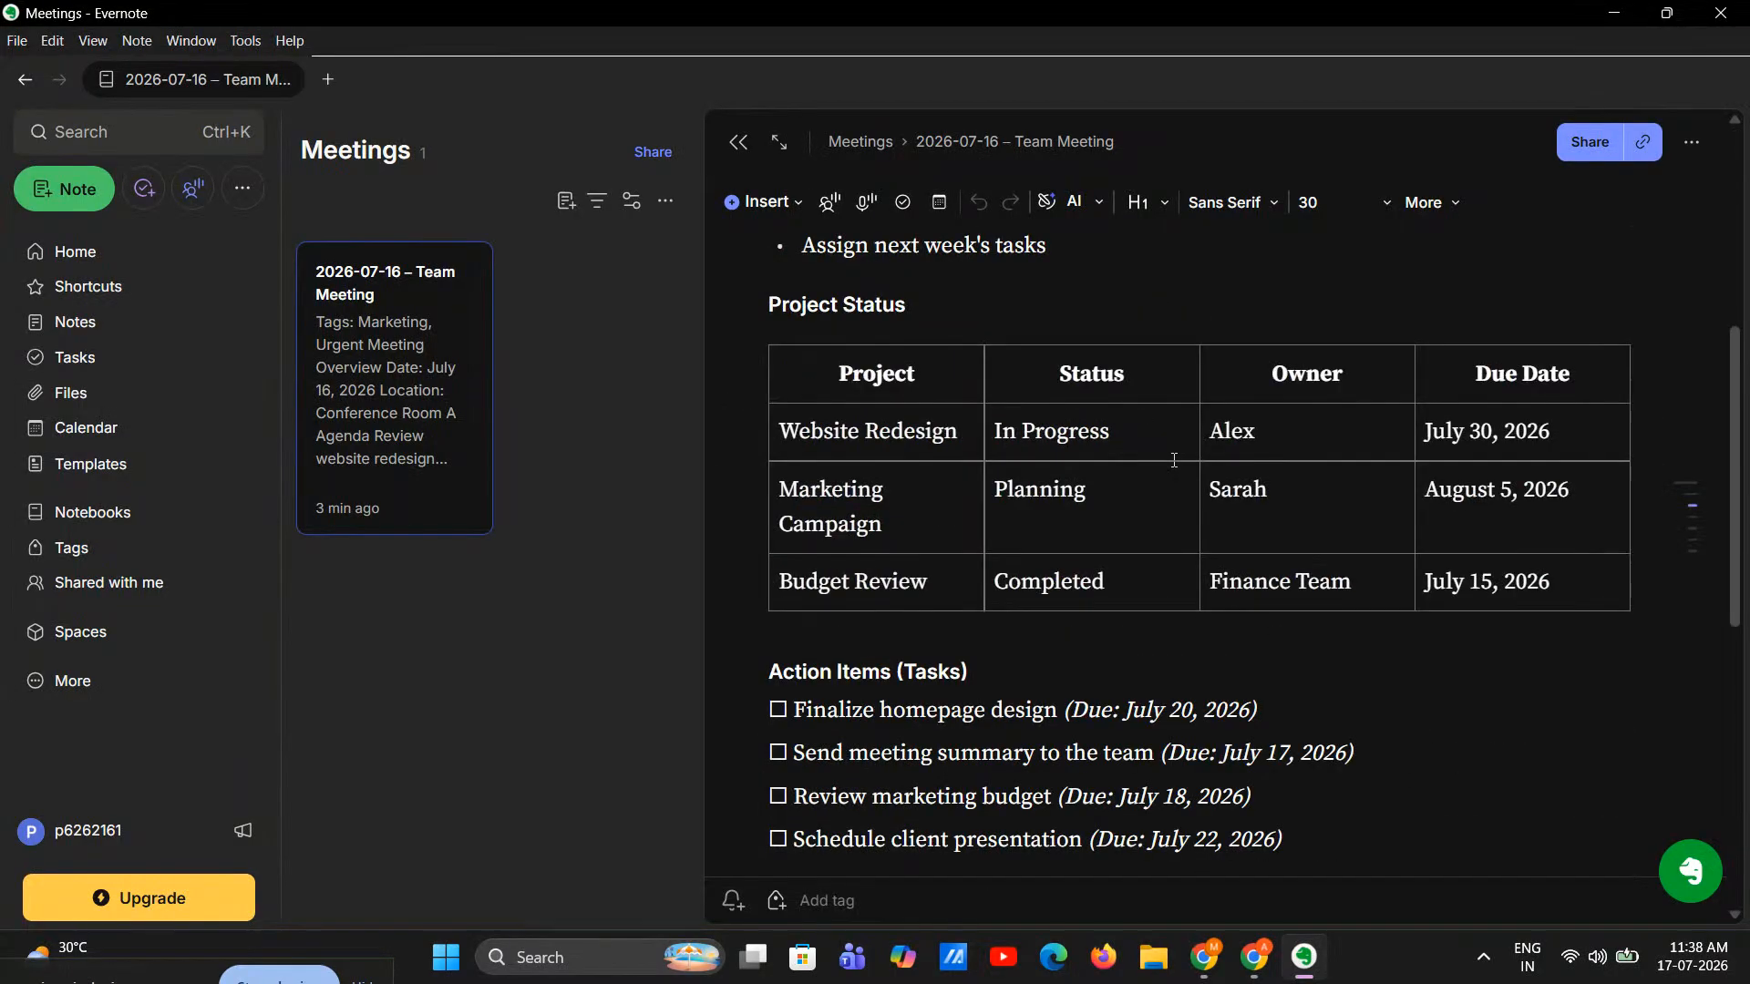
scroll(1174, 460, "up", 3)
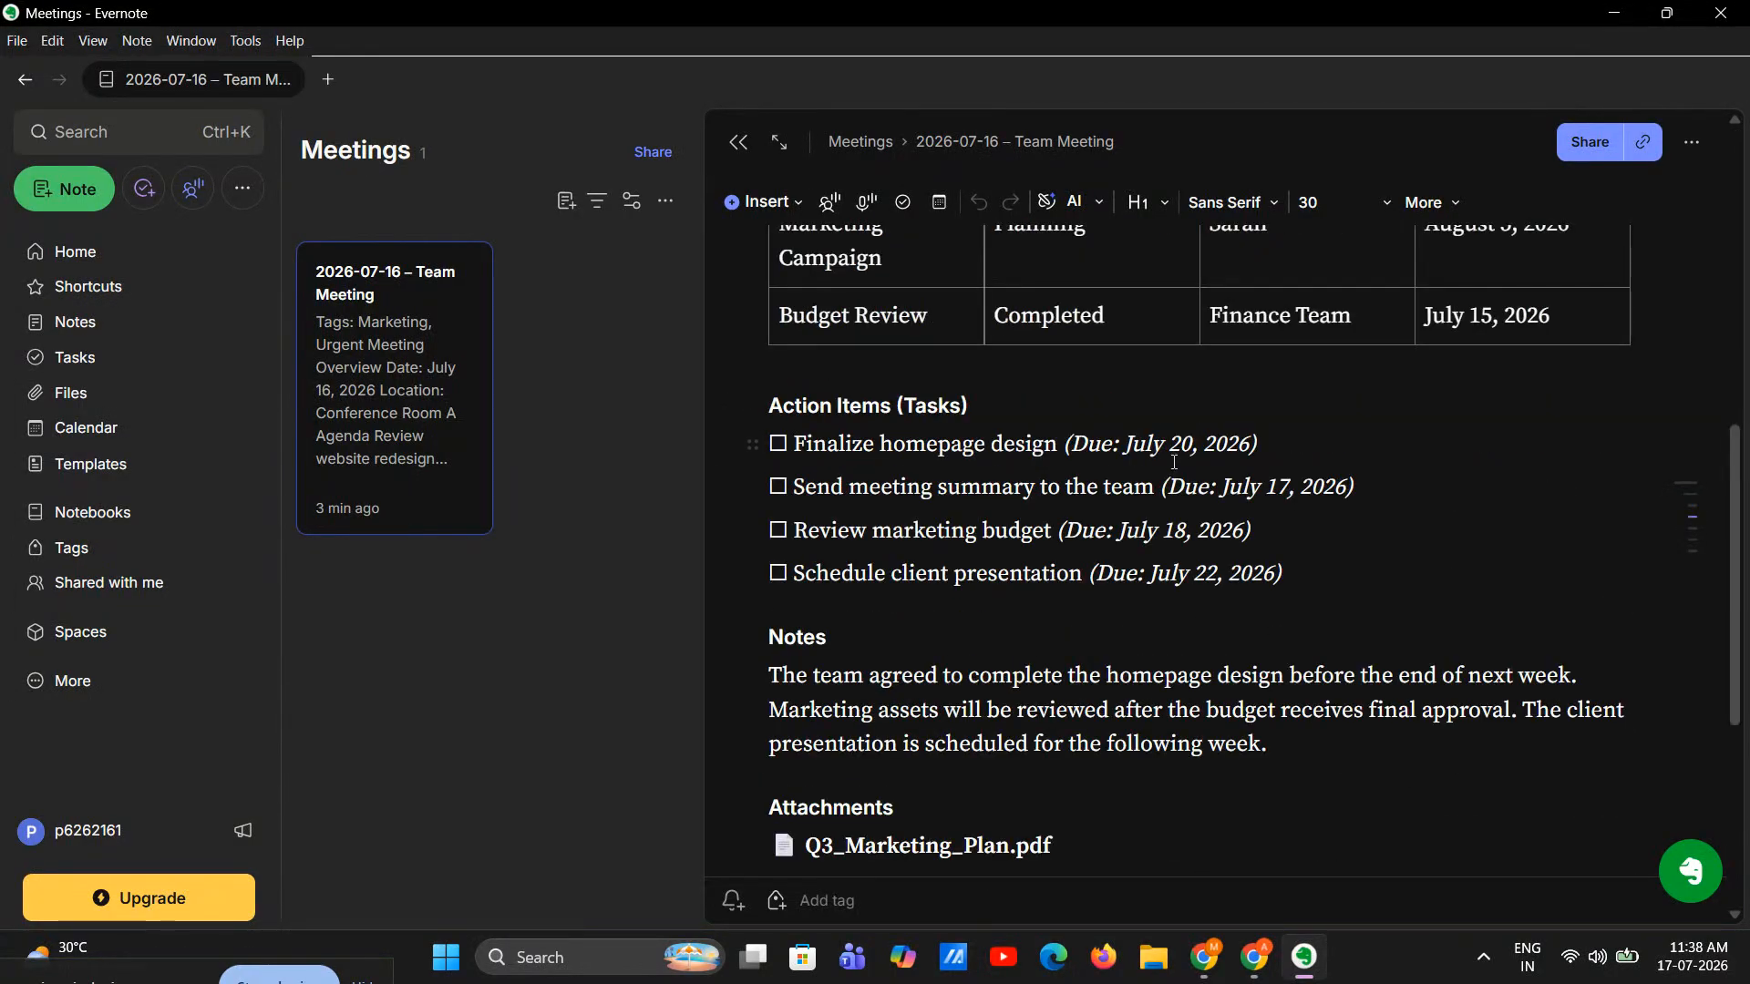
scroll(1174, 460, "up", 12)
scroll(1177, 450, "down", 3)
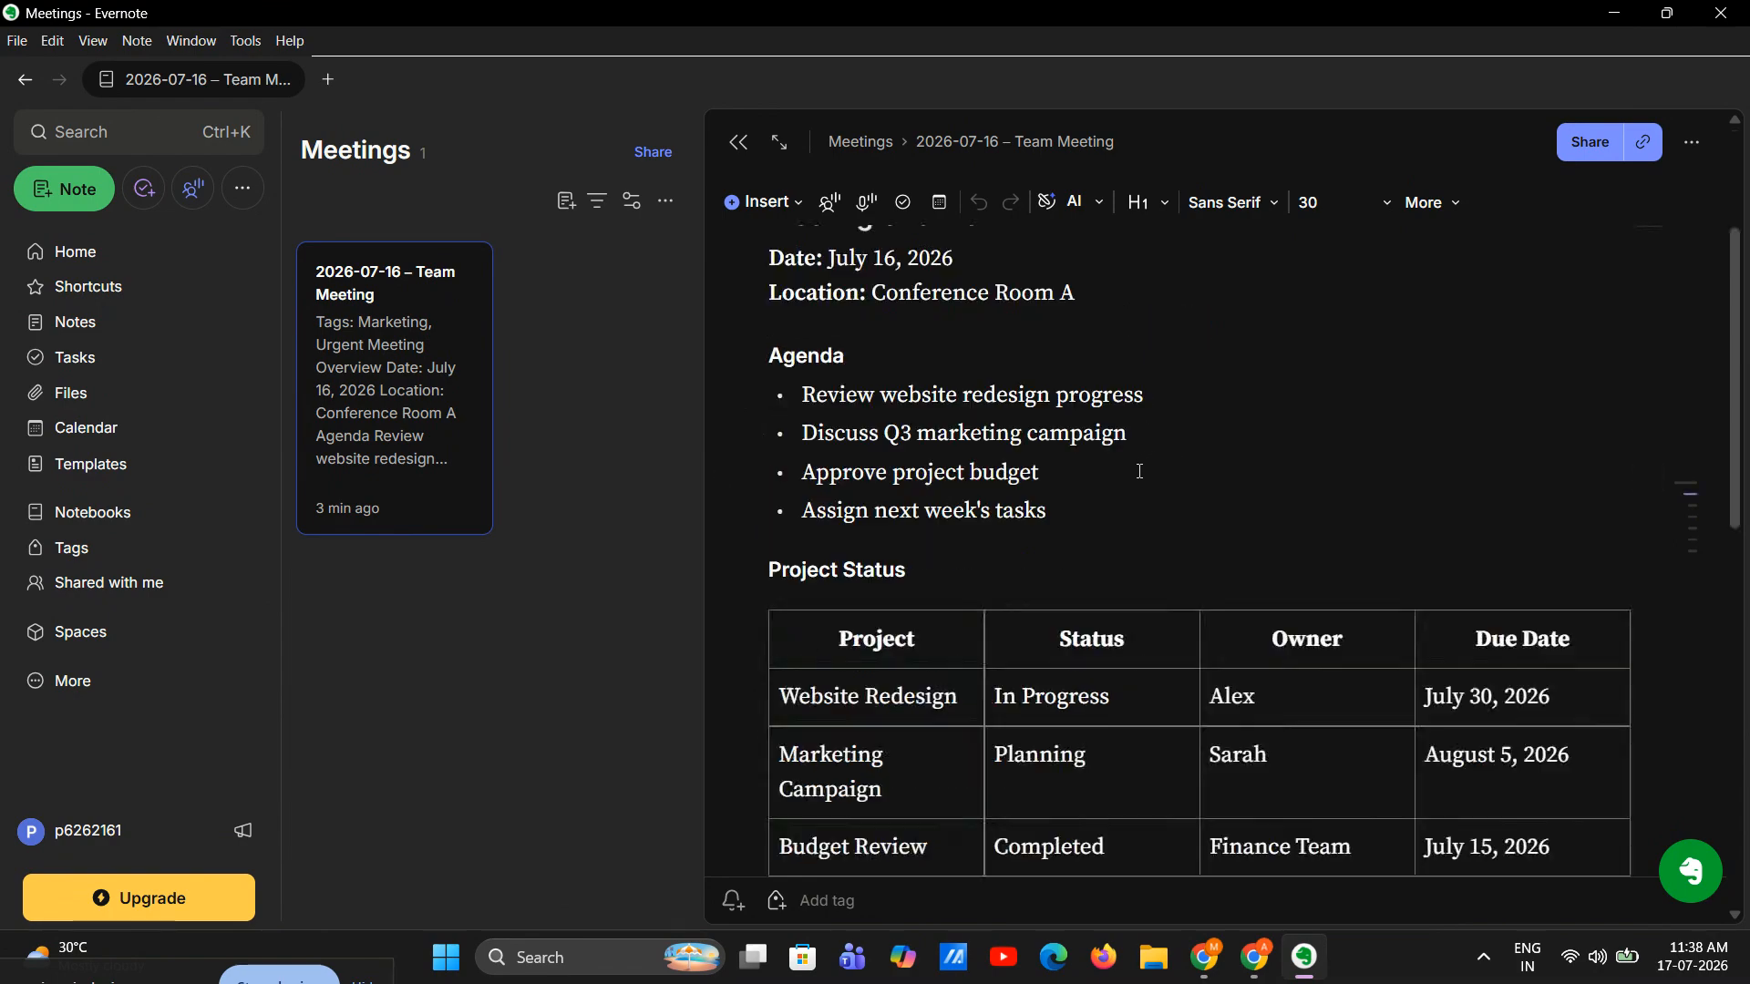
scroll(948, 432, "down", 3)
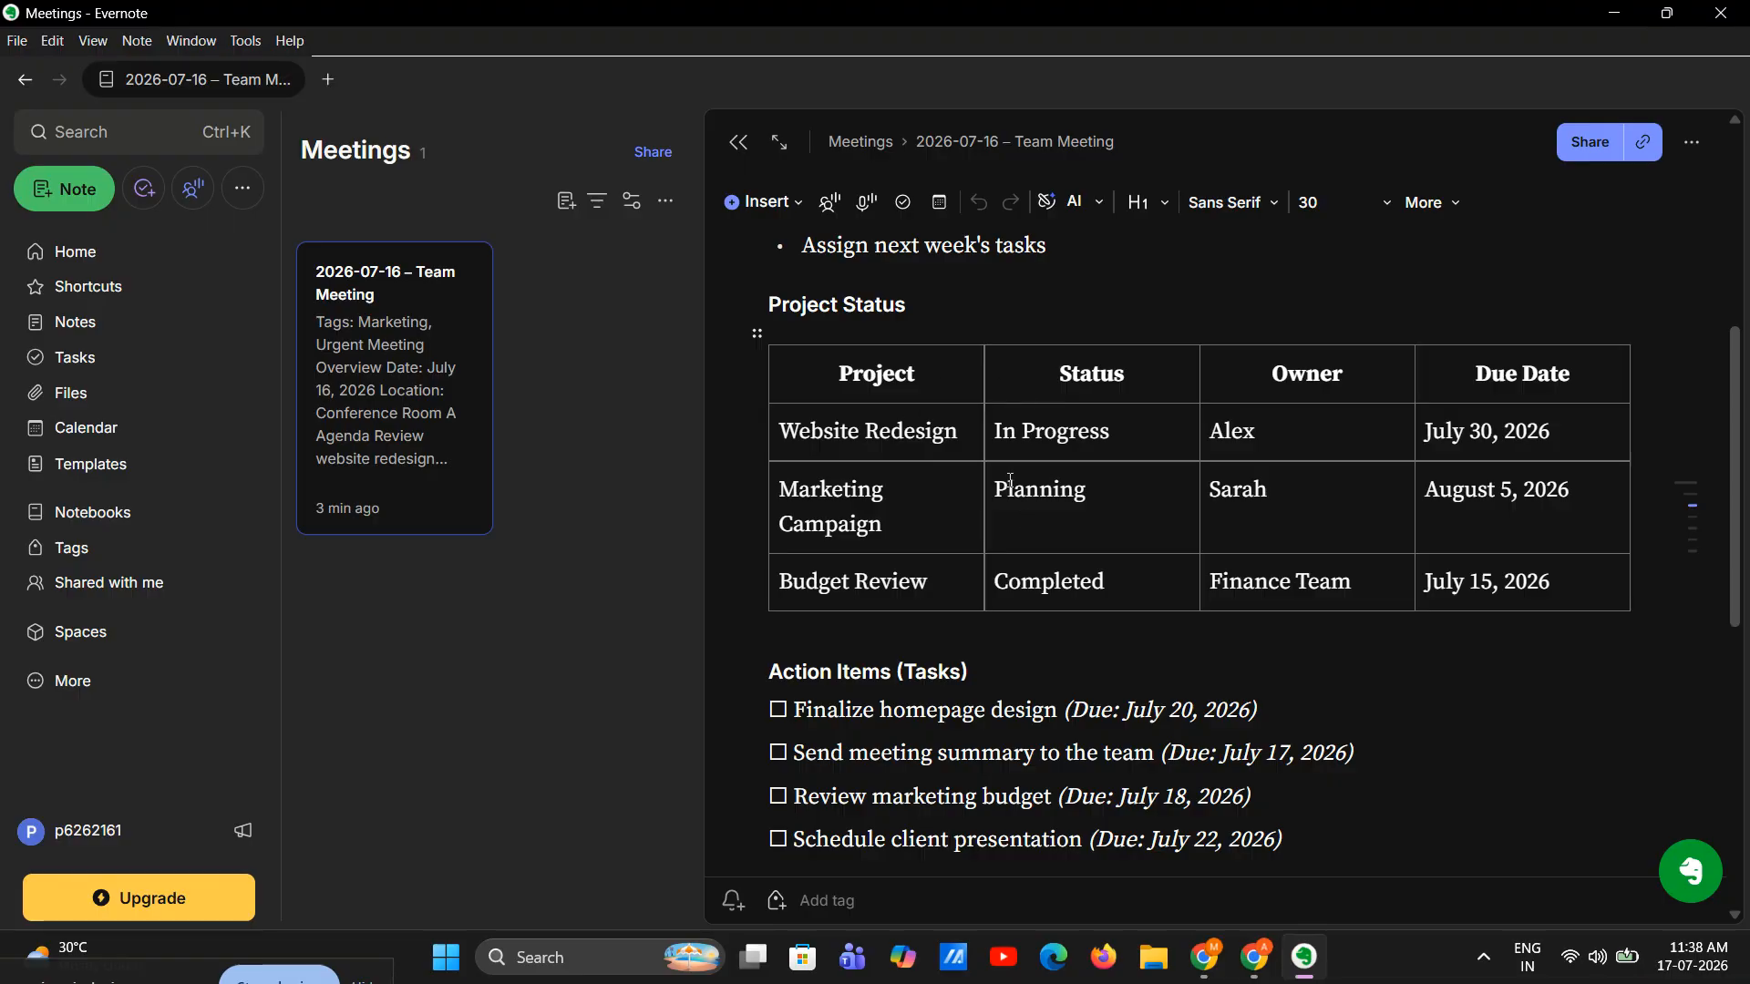
scroll(1010, 481, "up", 6)
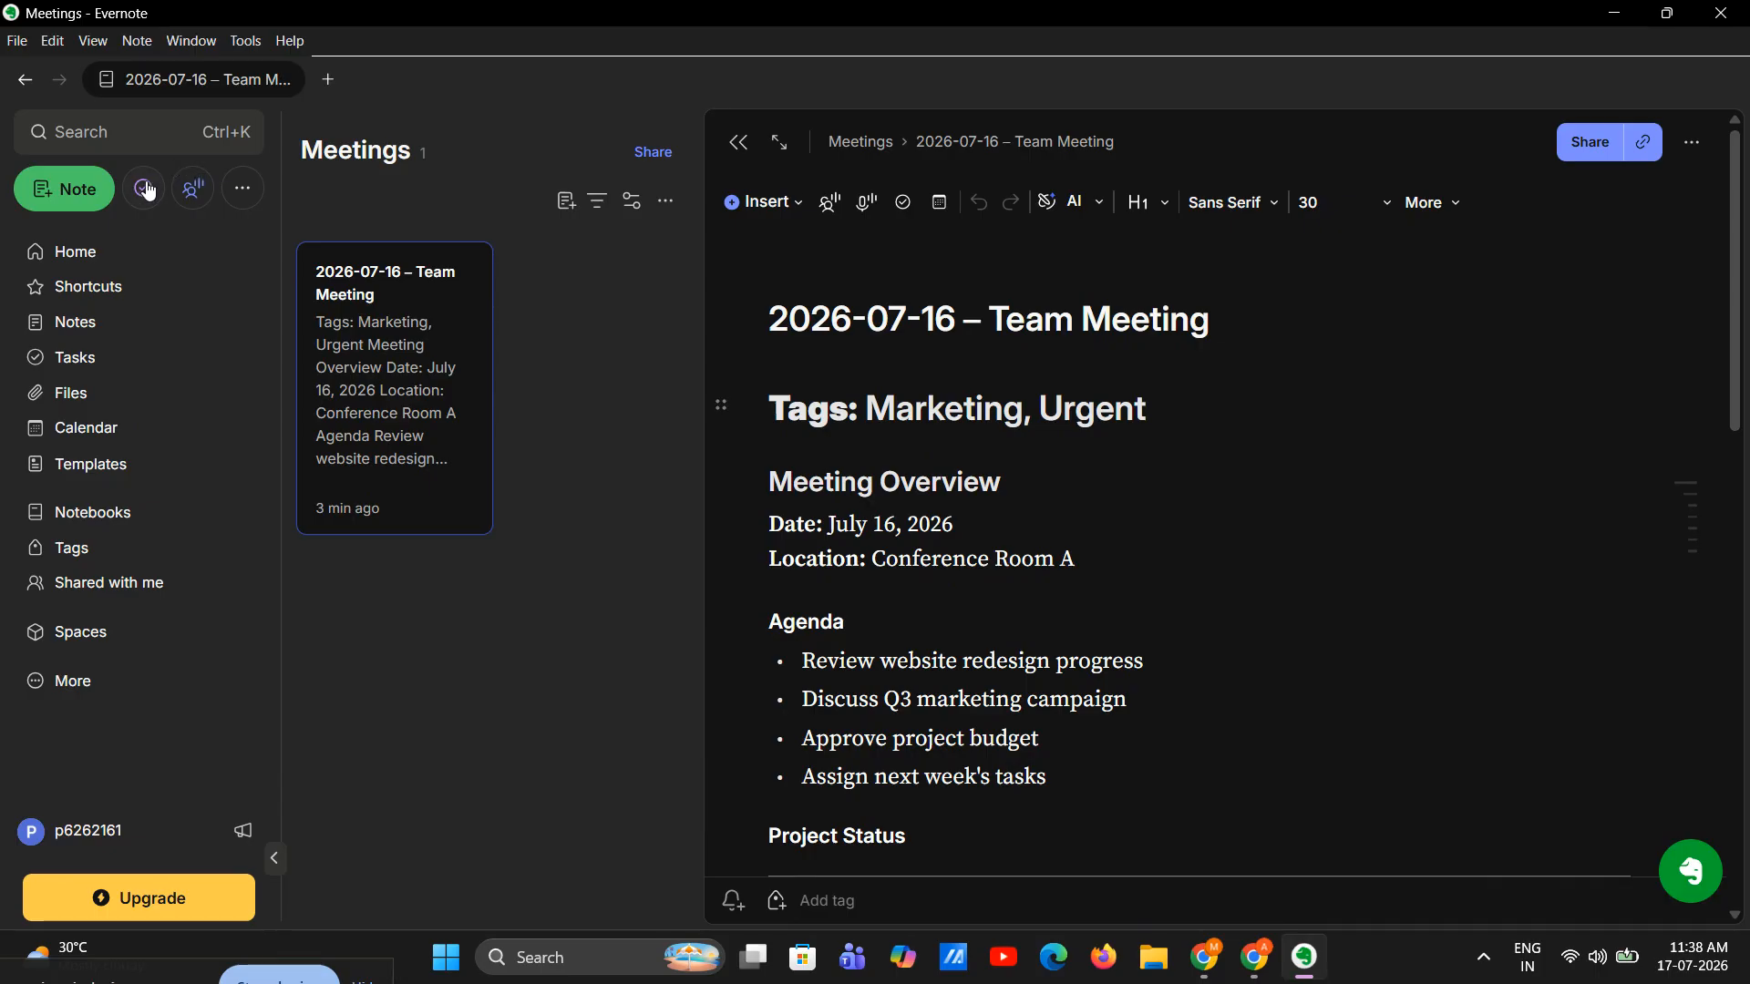
Insert a new task on a new line below Homepage_Mockup.png in the note's Attachments section.
scroll(1188, 483, "down", 10)
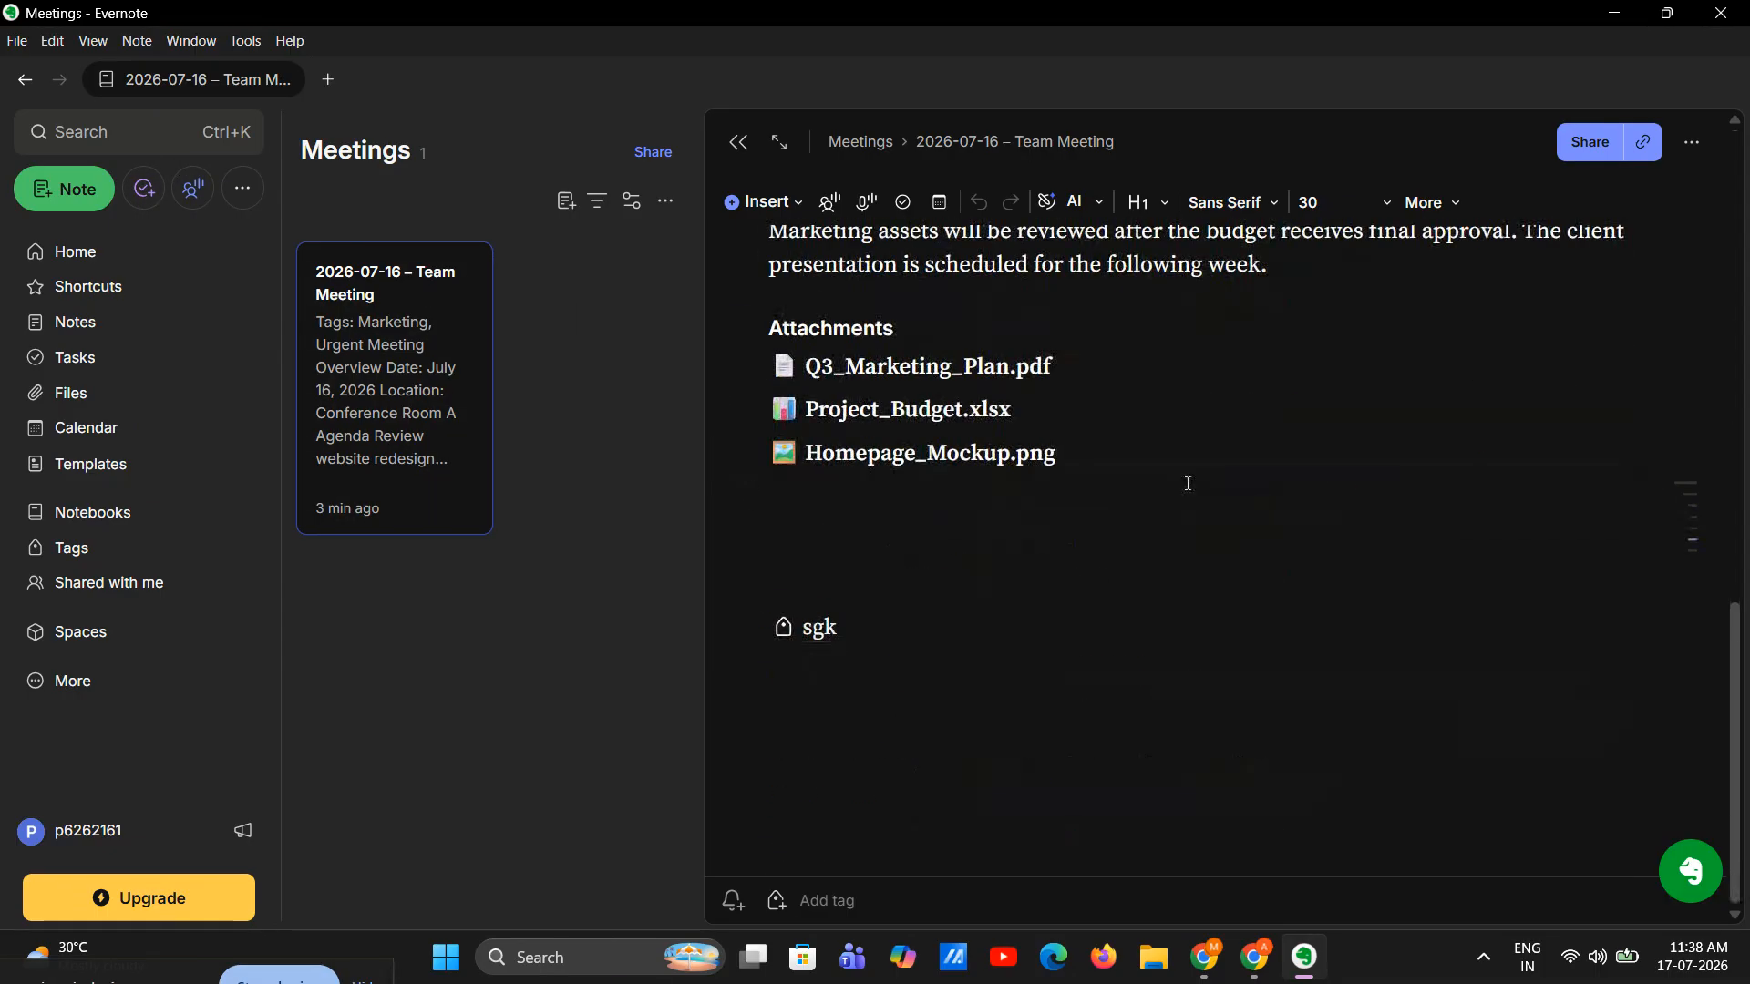
left_click(1063, 453)
key("Return")
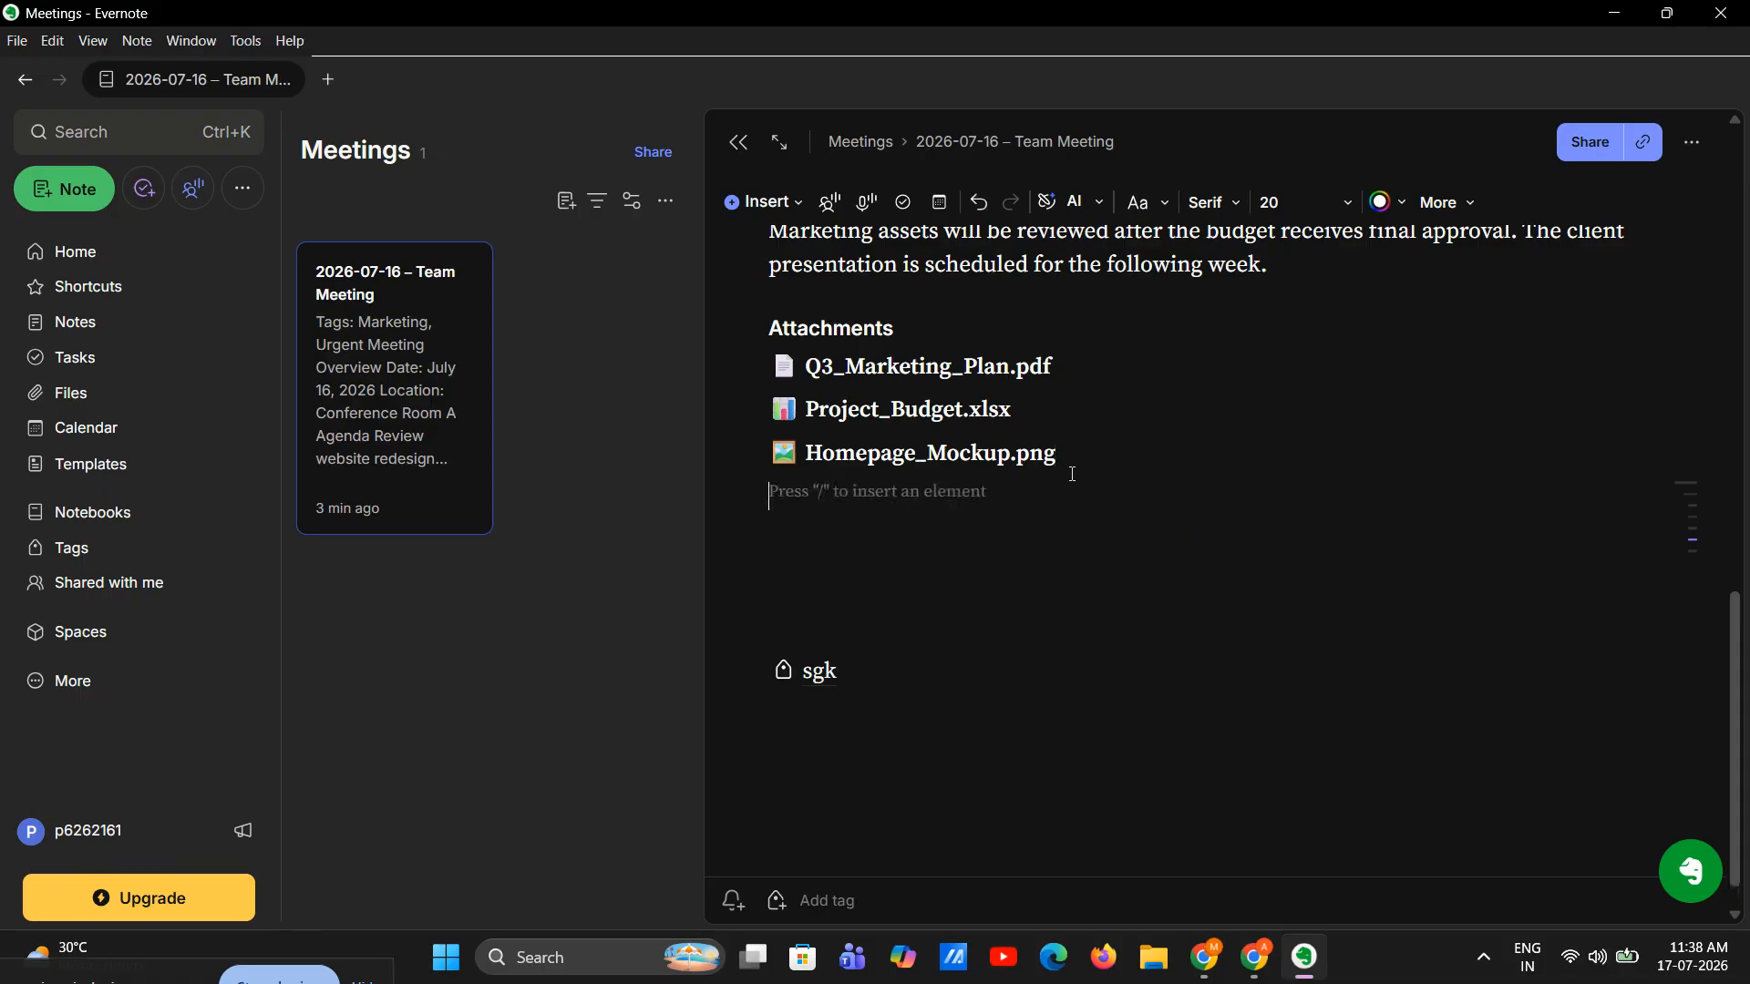
type("/ta")
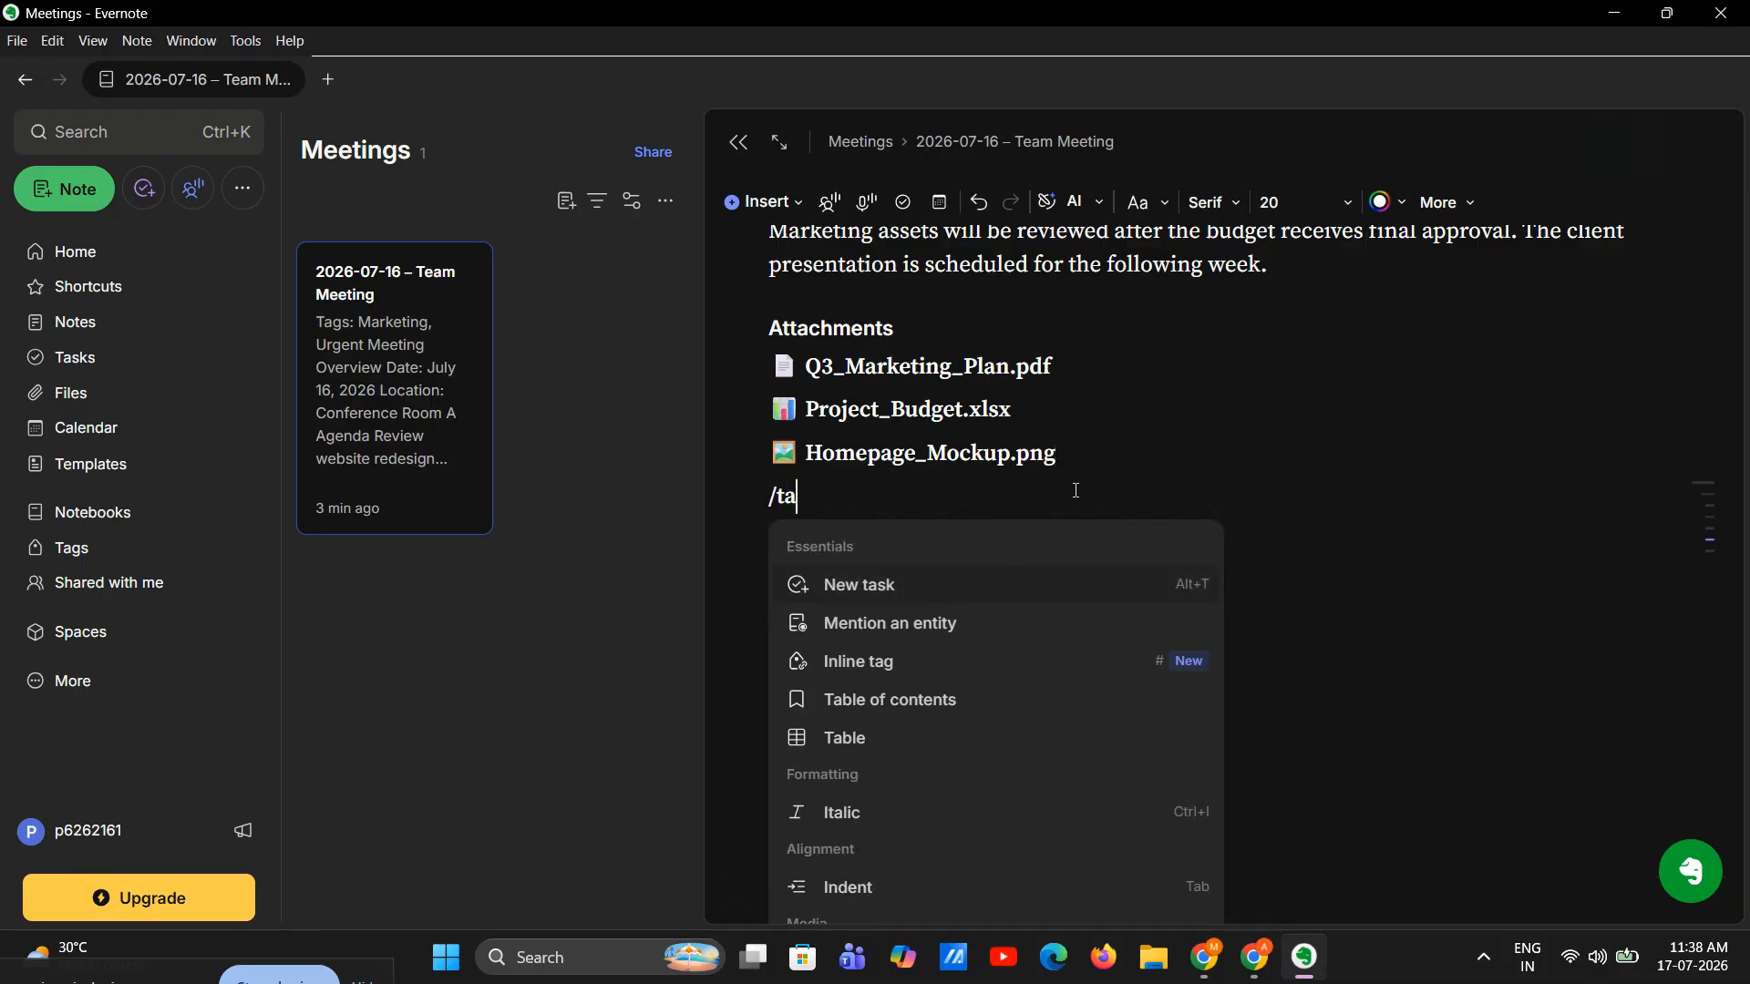
left_click(1135, 591)
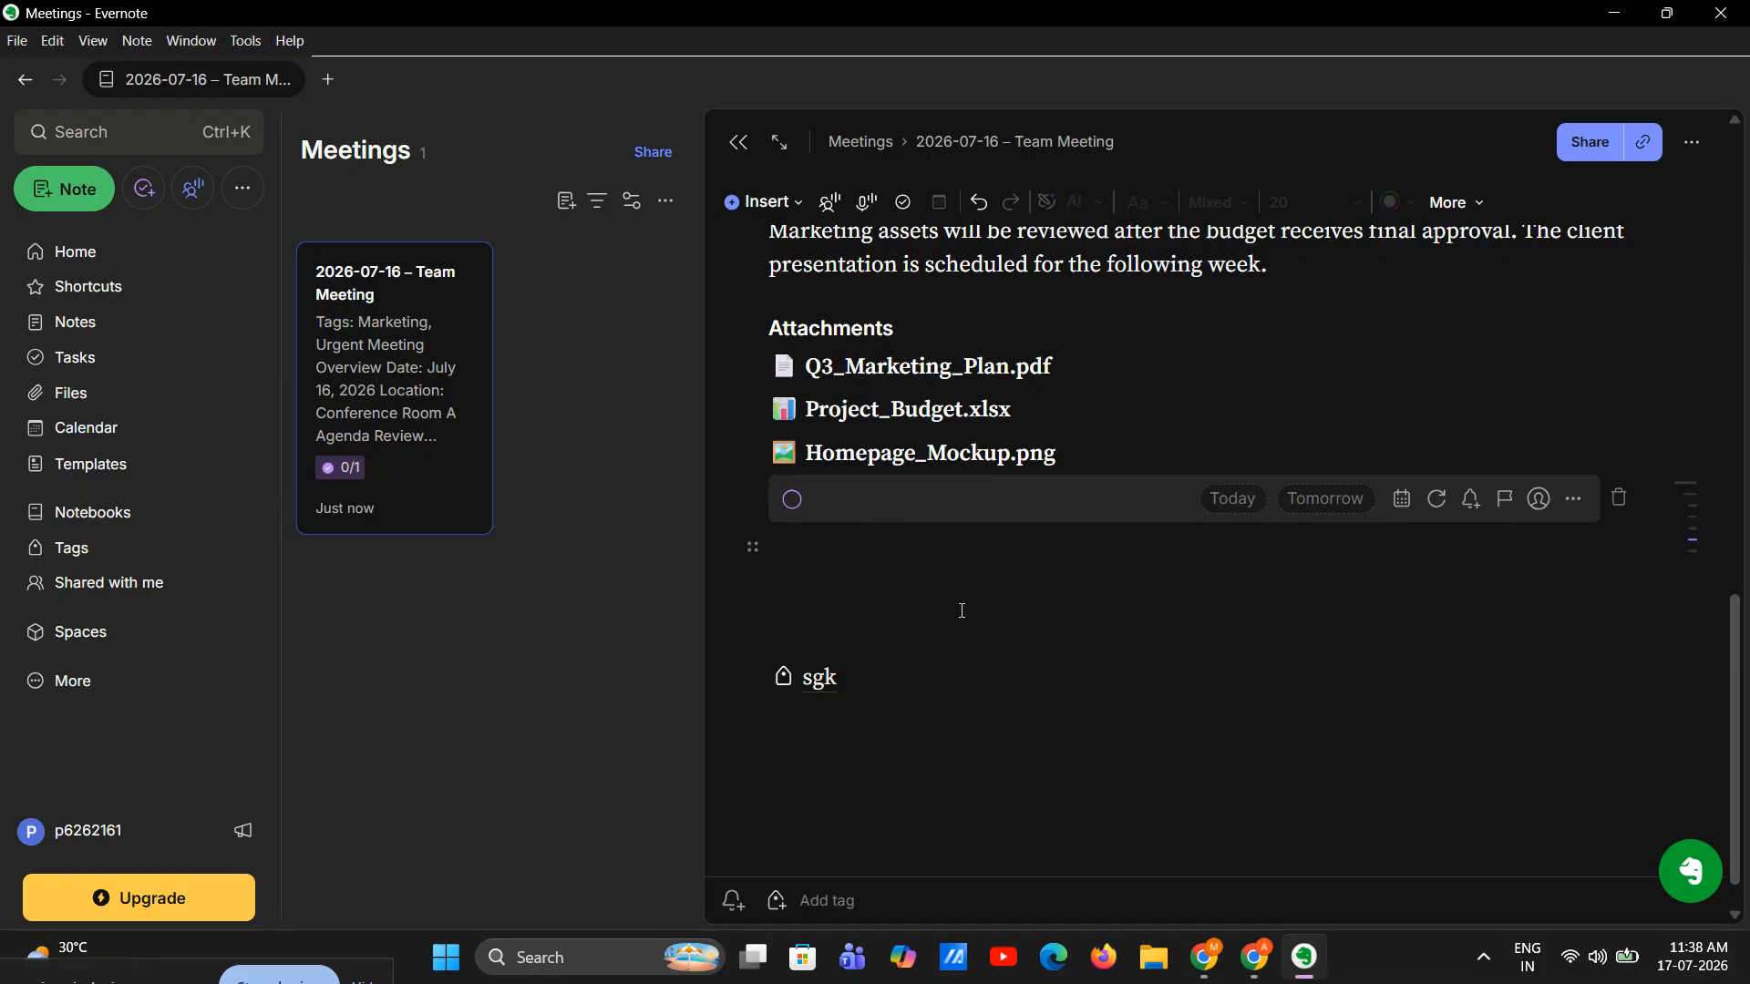
Set the new task's due date to July 18, 2026.
left_click(1401, 499)
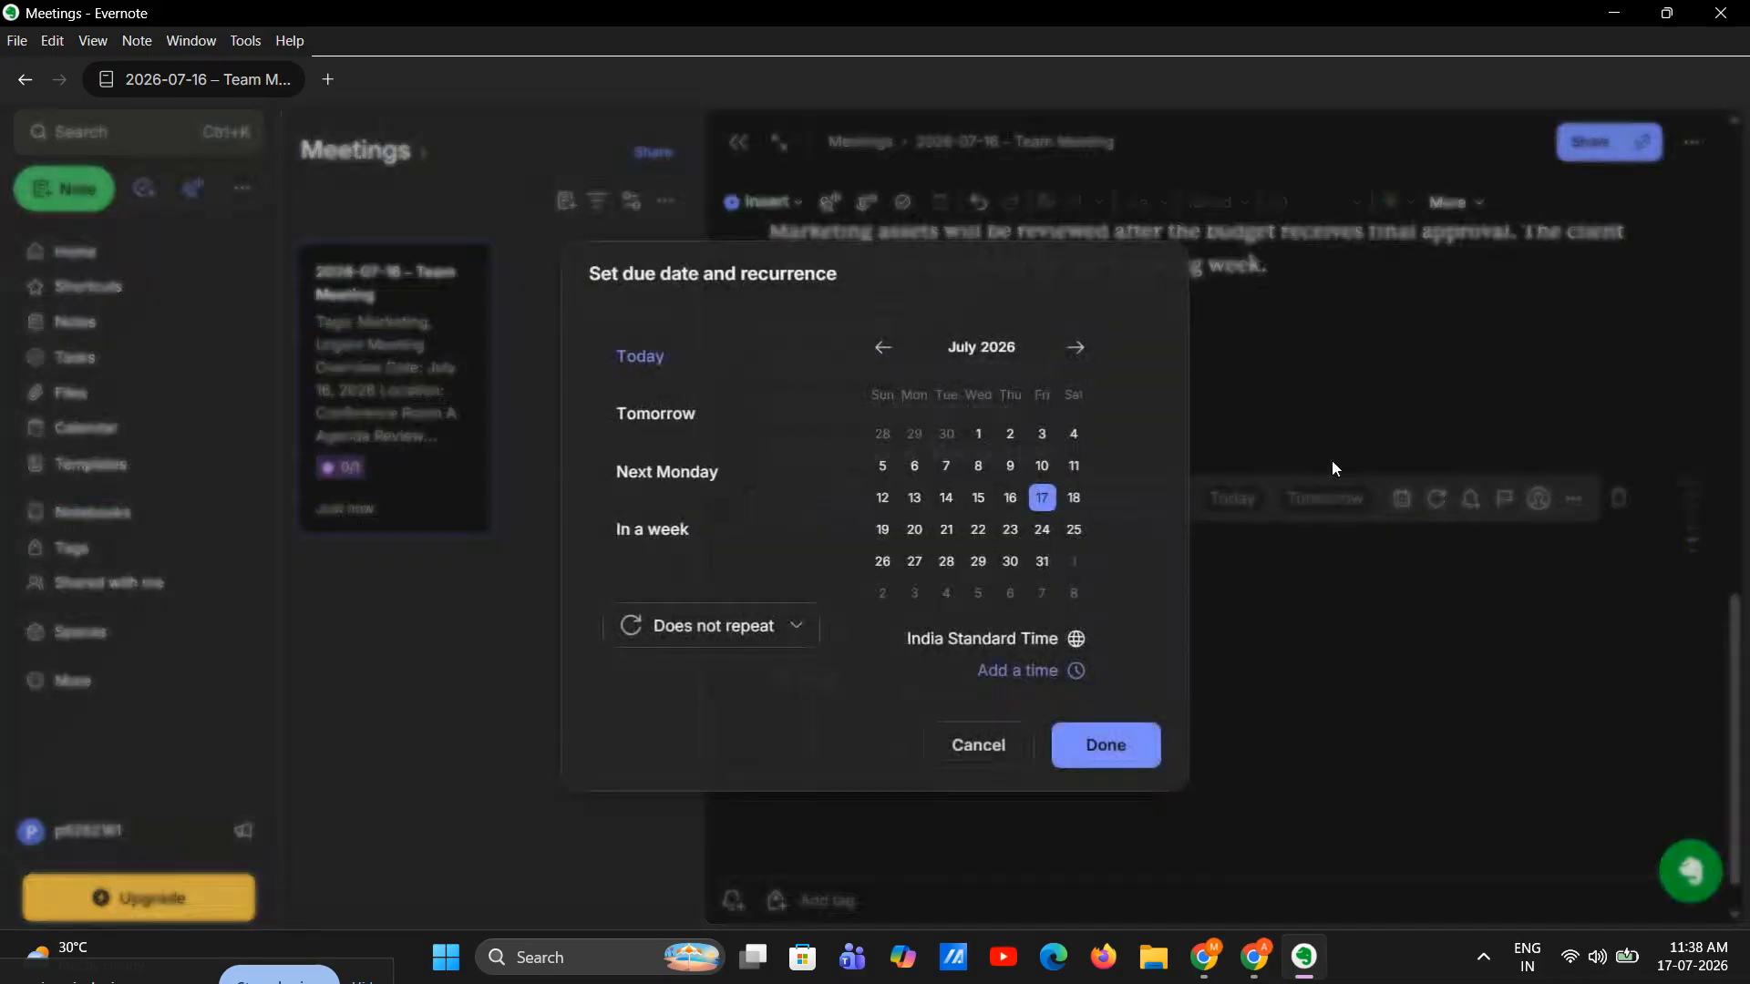
left_click(1073, 498)
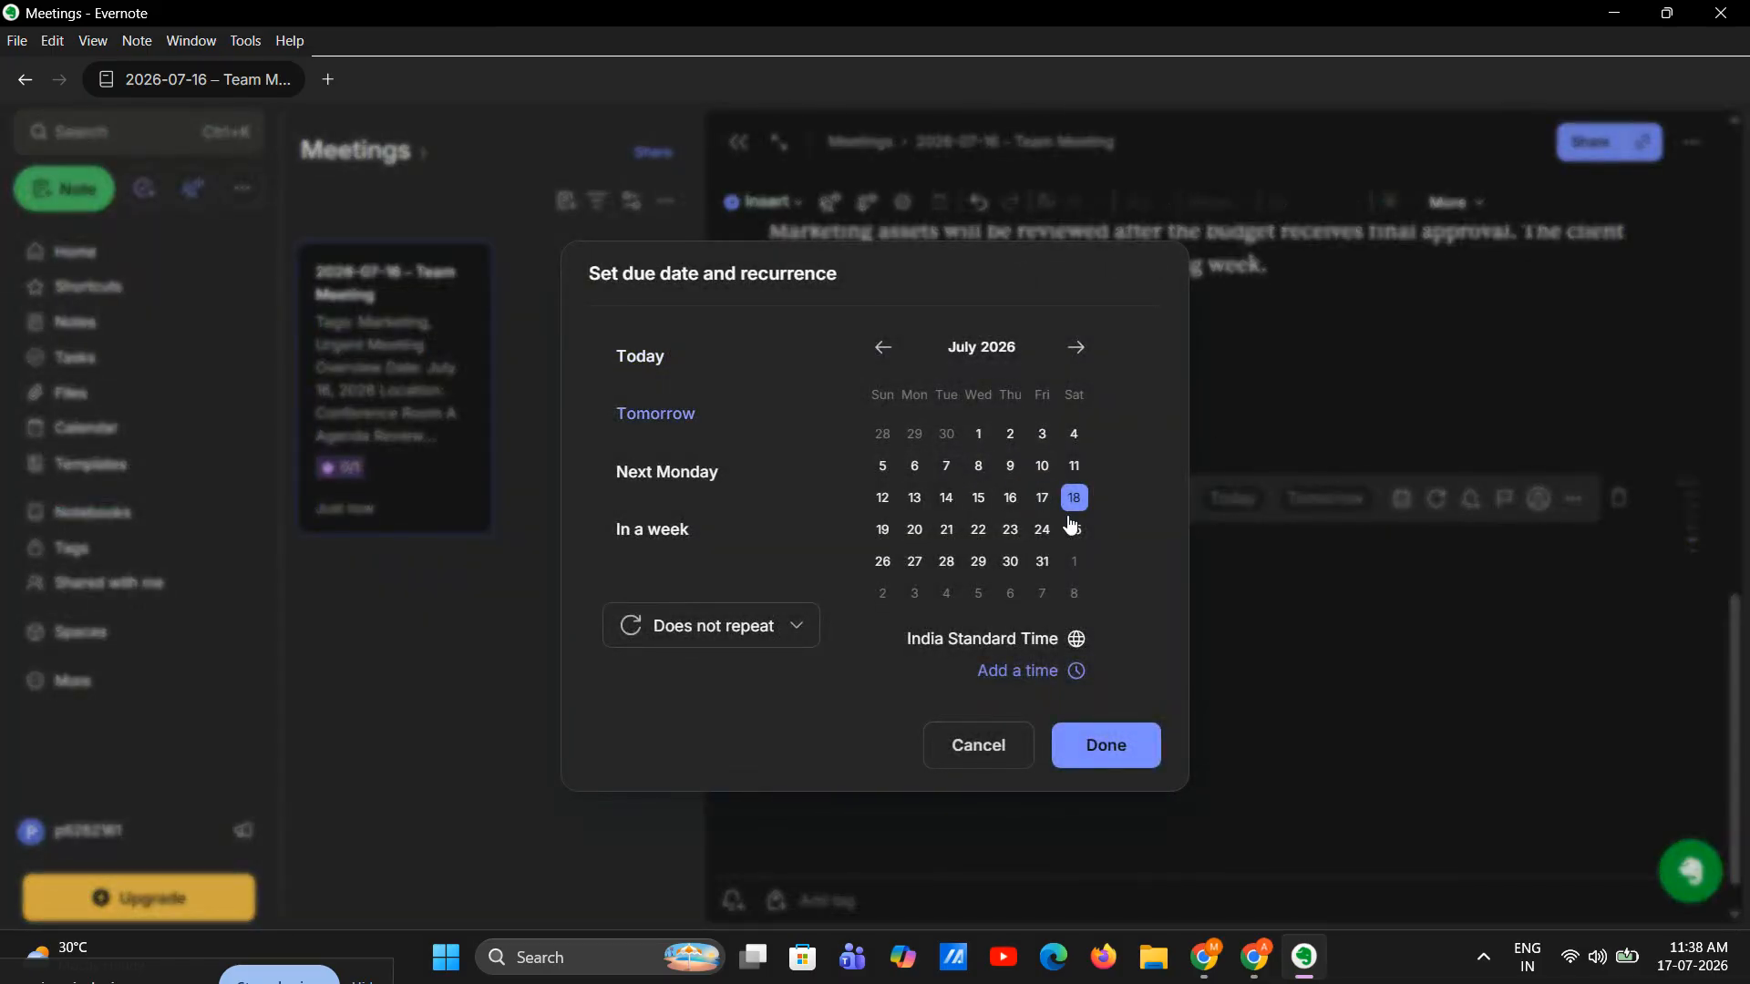
left_click(1098, 743)
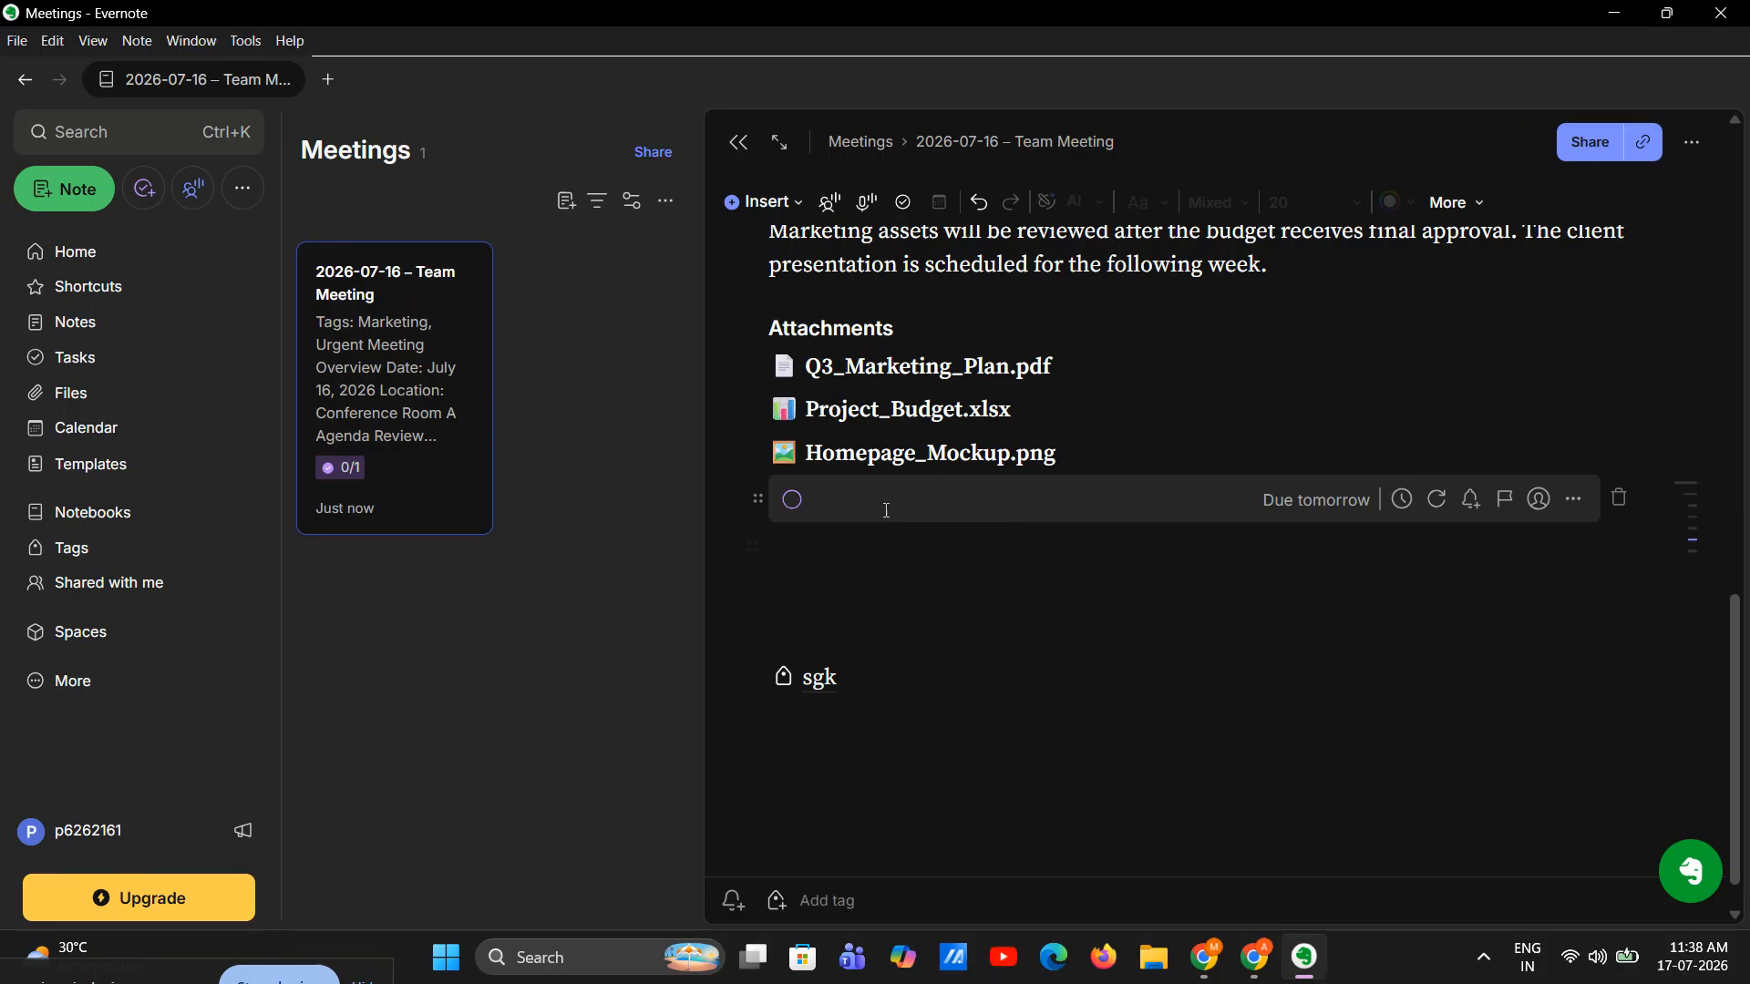
Add a new inline tag named Urgent on the line below the untitled task in the Team Meeting note.
left_click(817, 547)
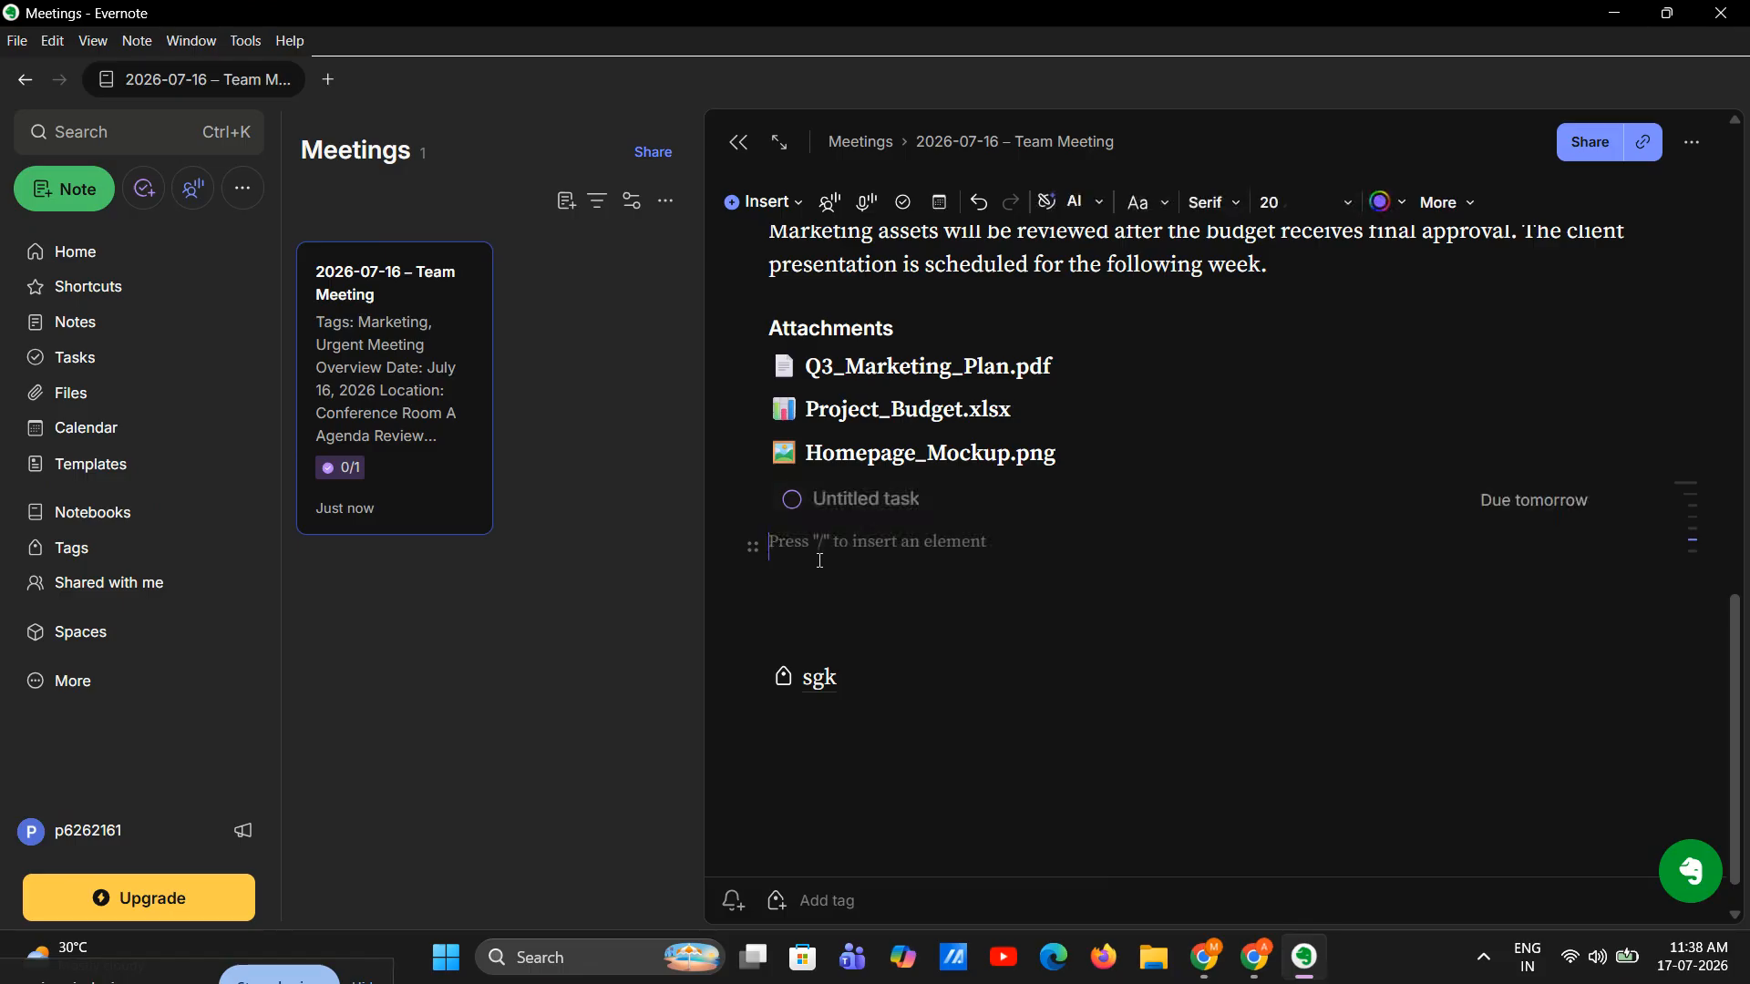
type("/tag")
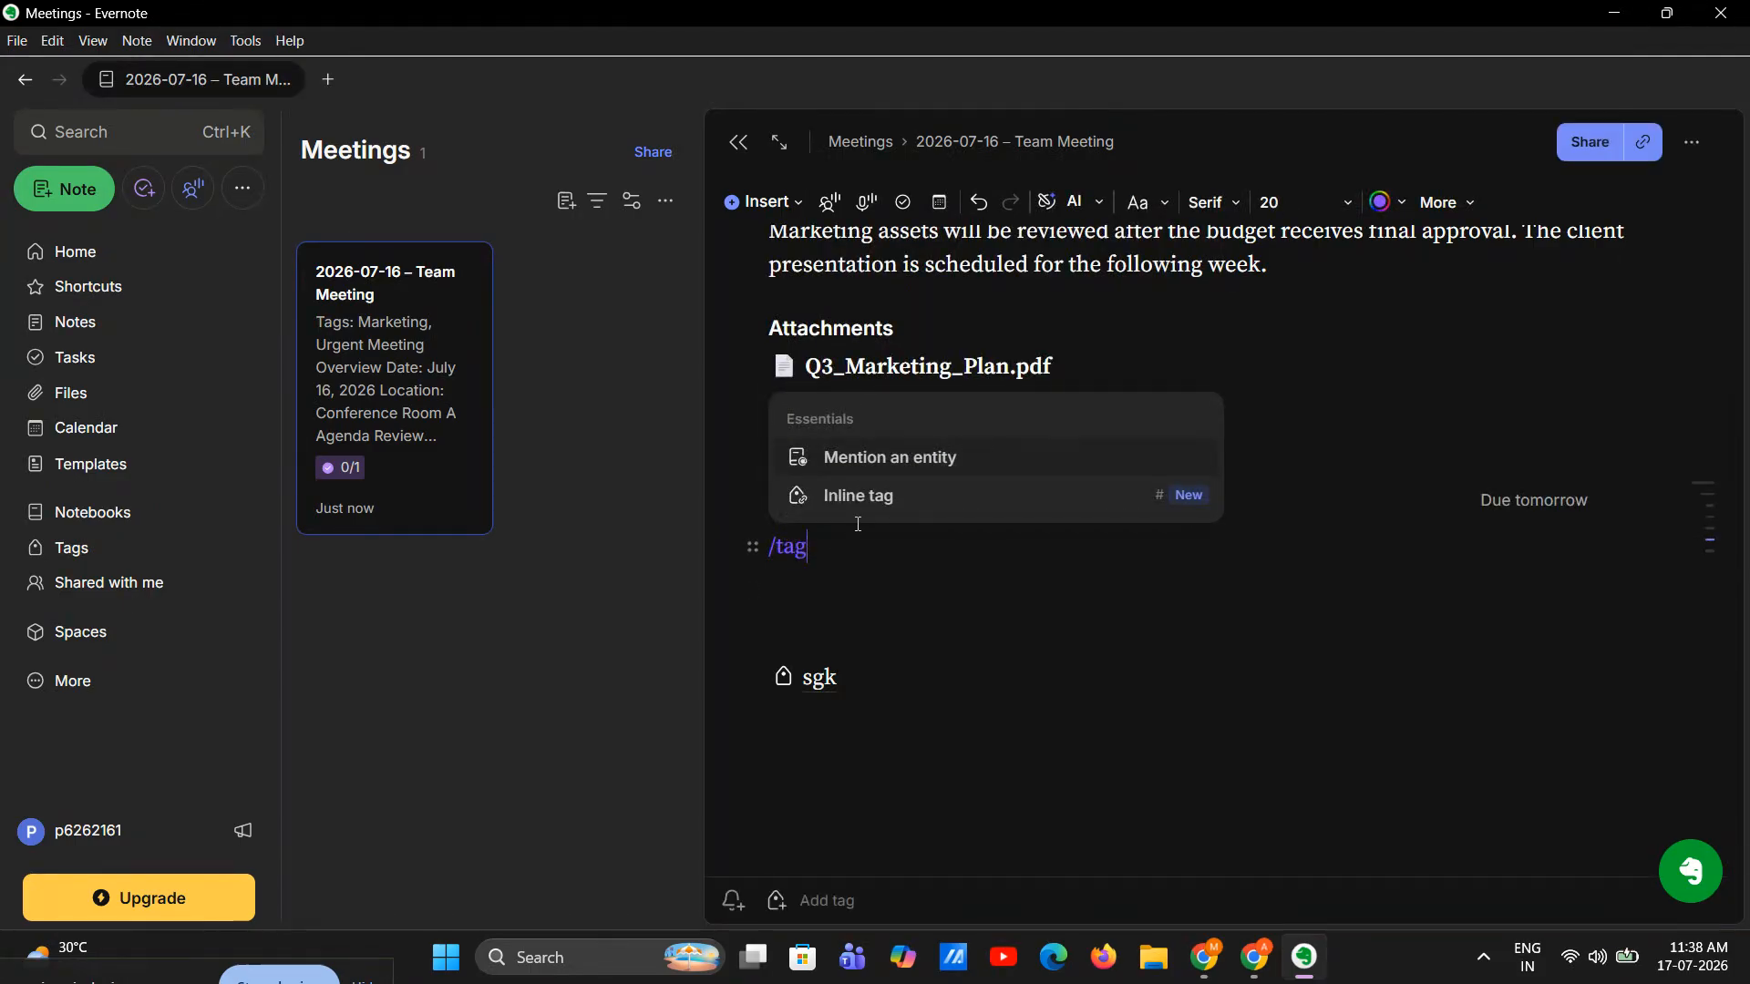
left_click(857, 498)
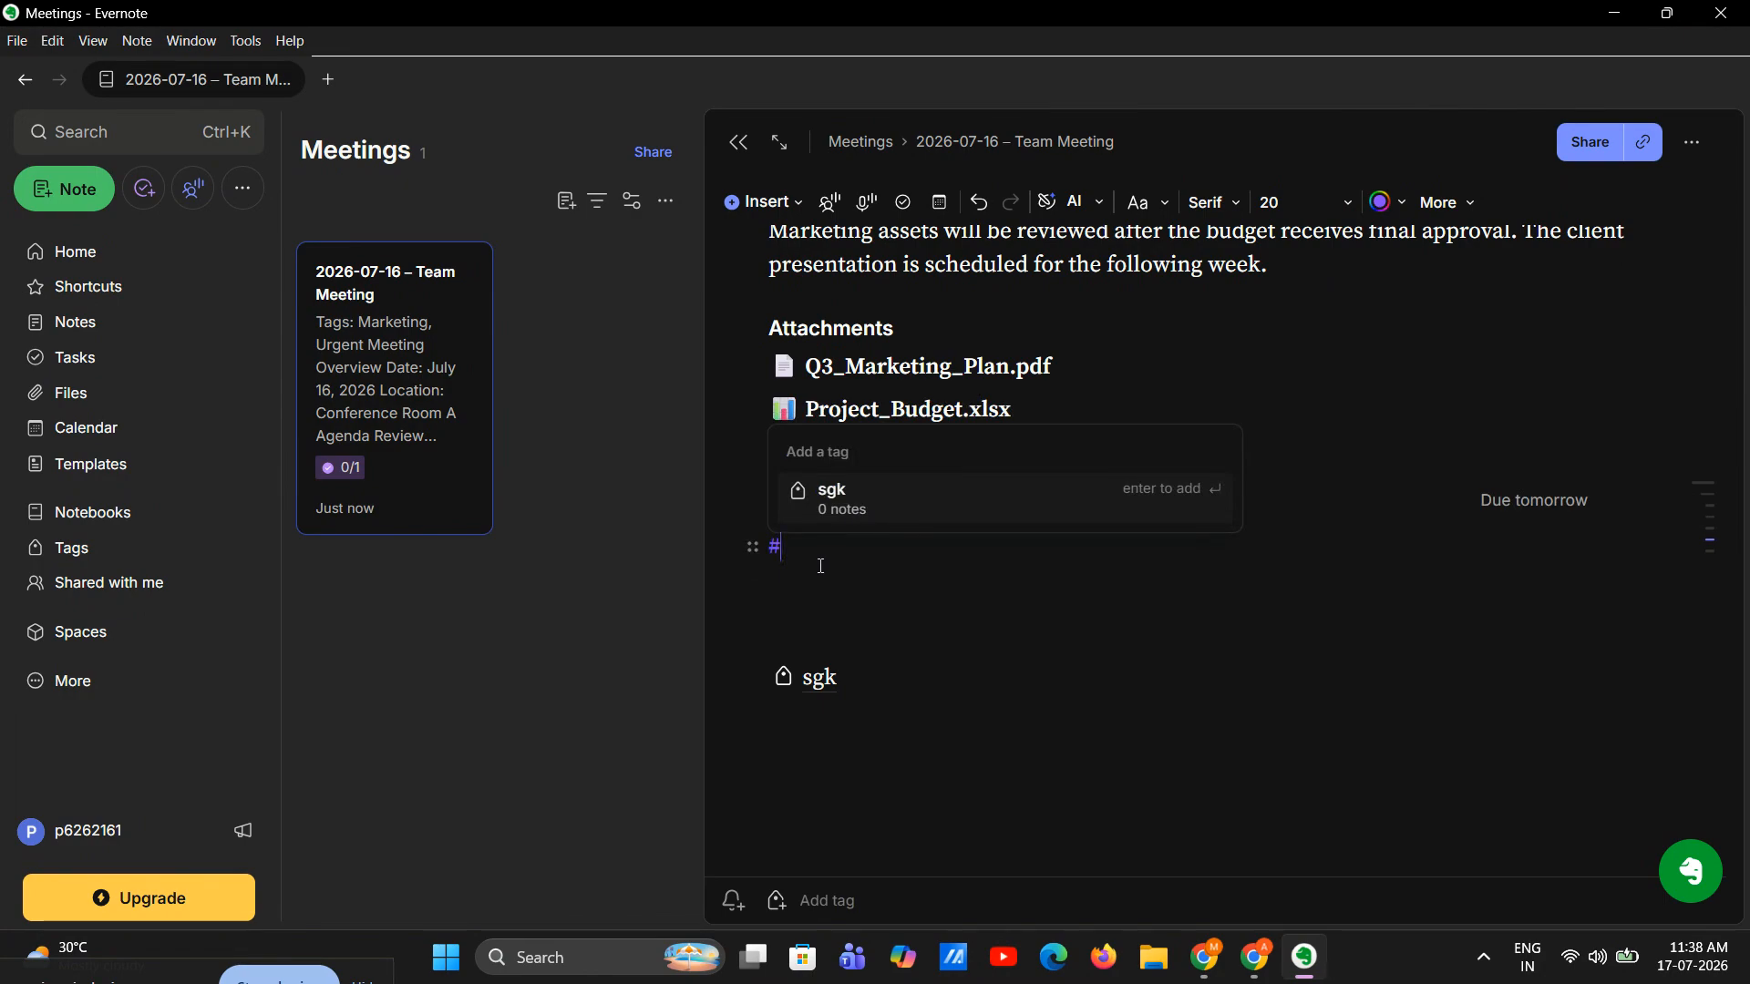
type("Urgent")
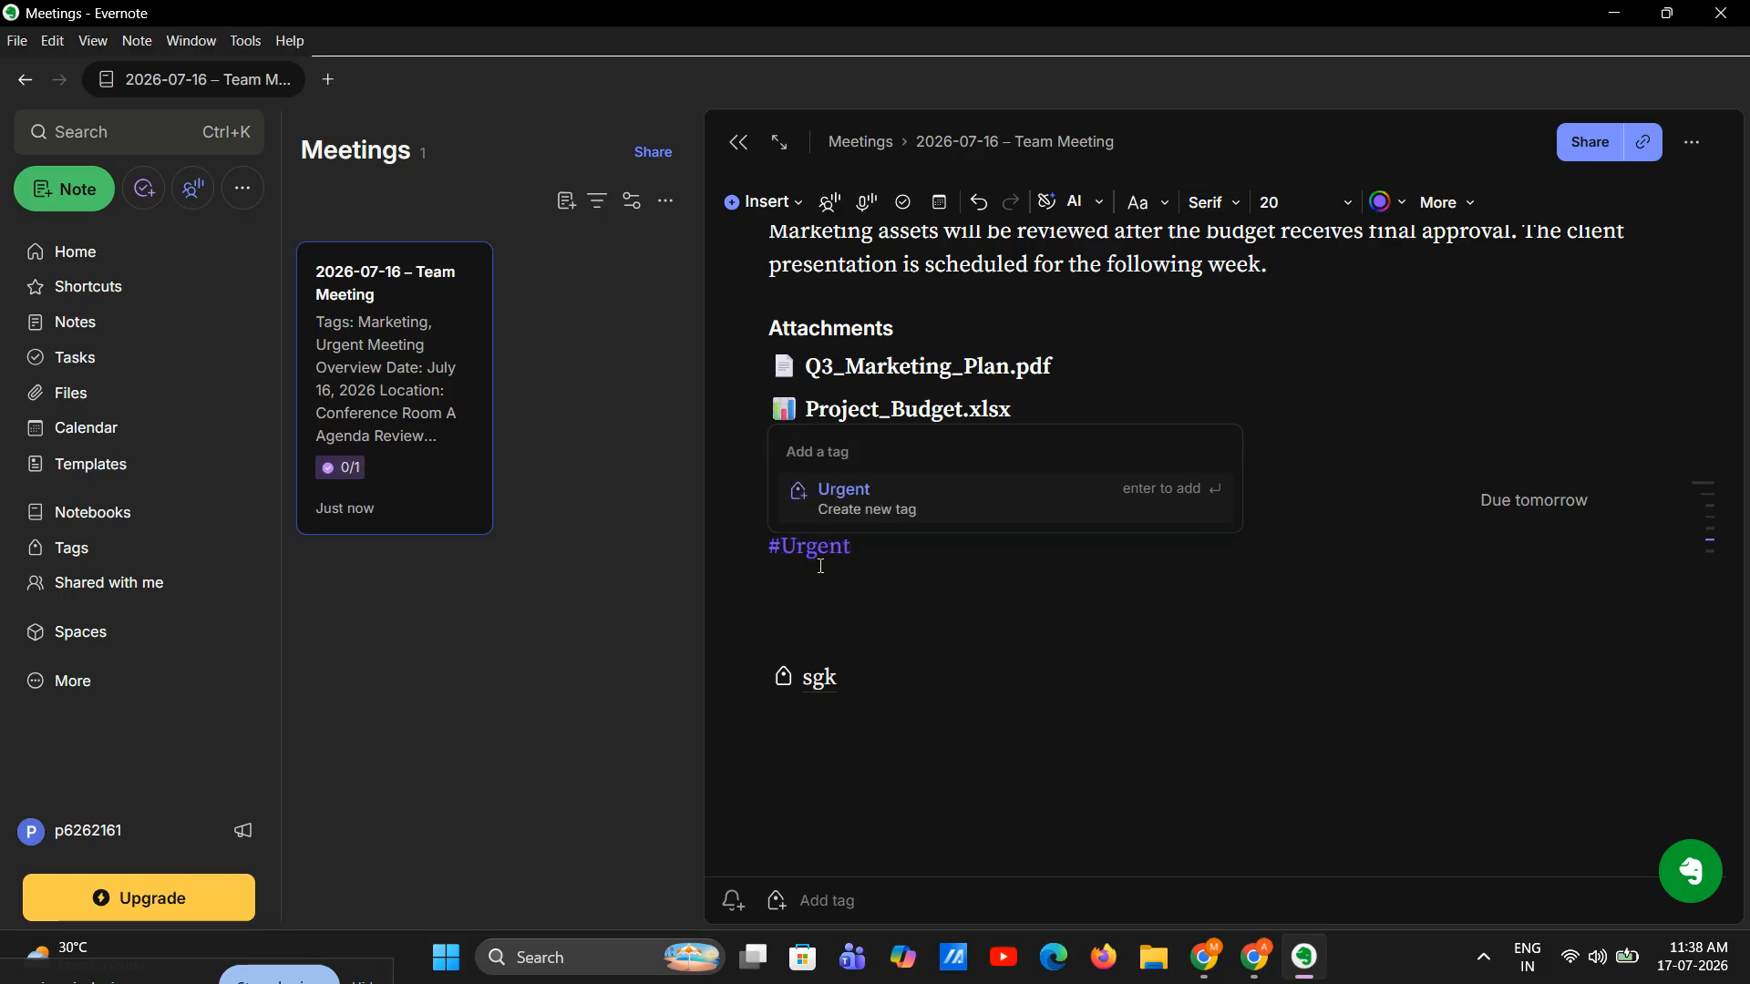
key("Return")
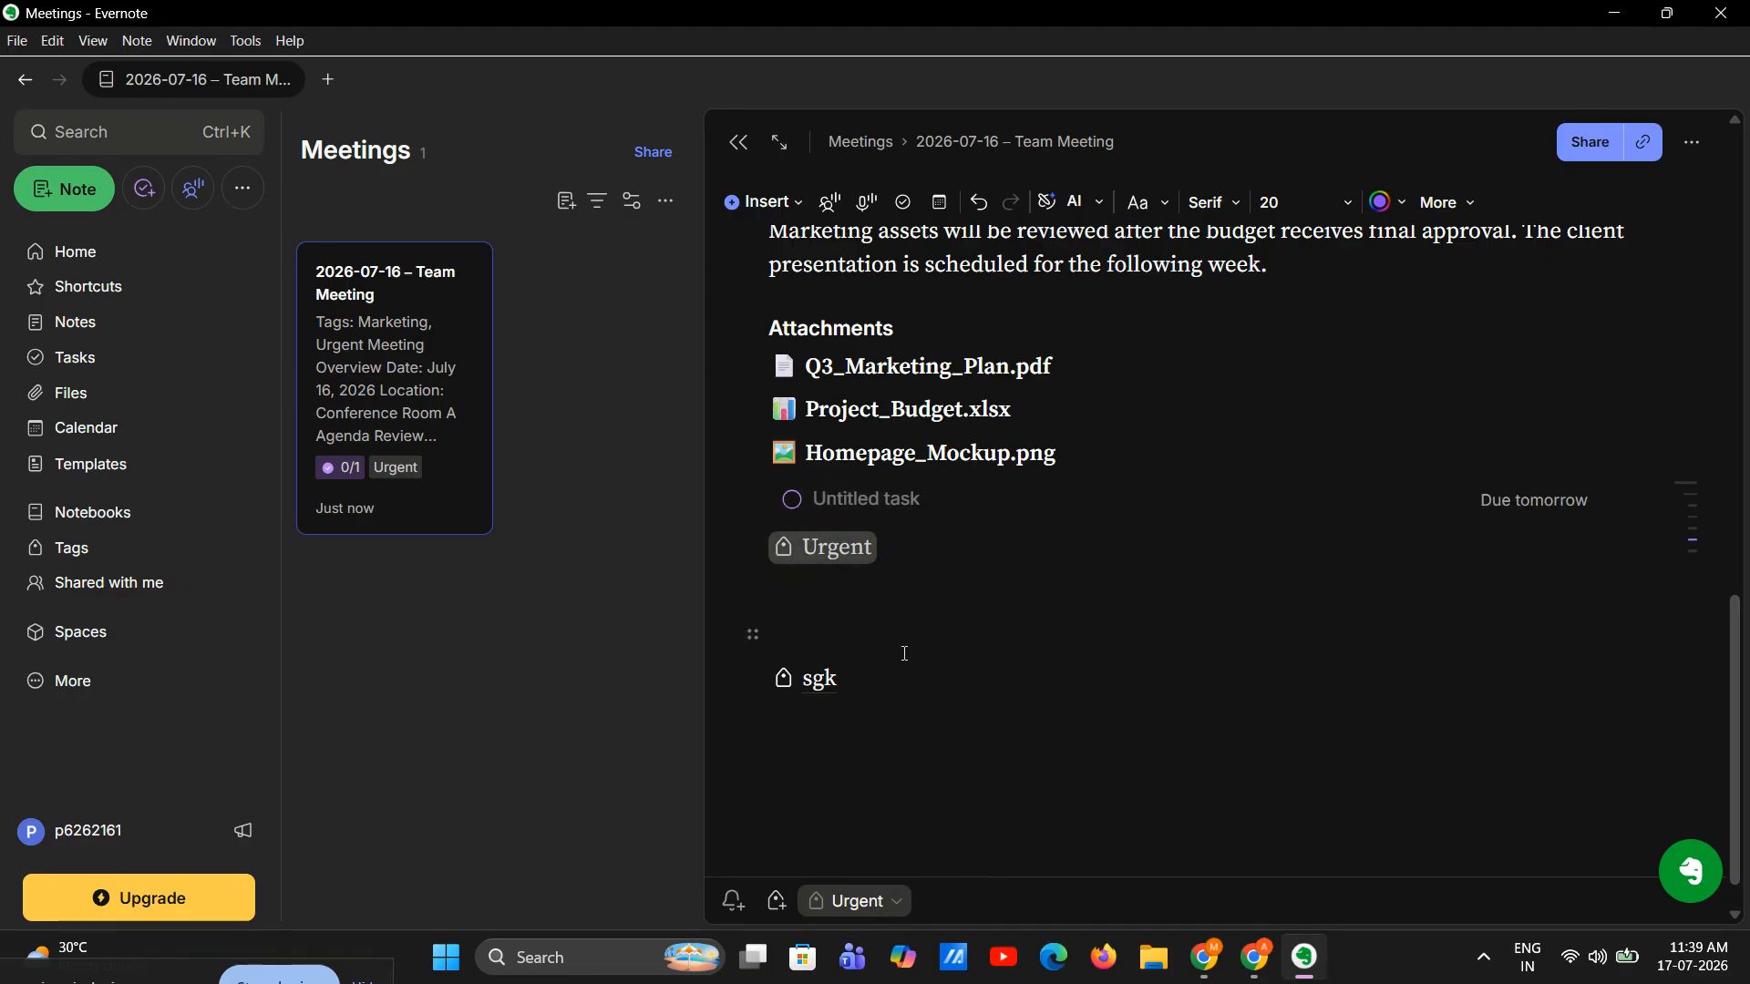
scroll(904, 654, "up", 3)
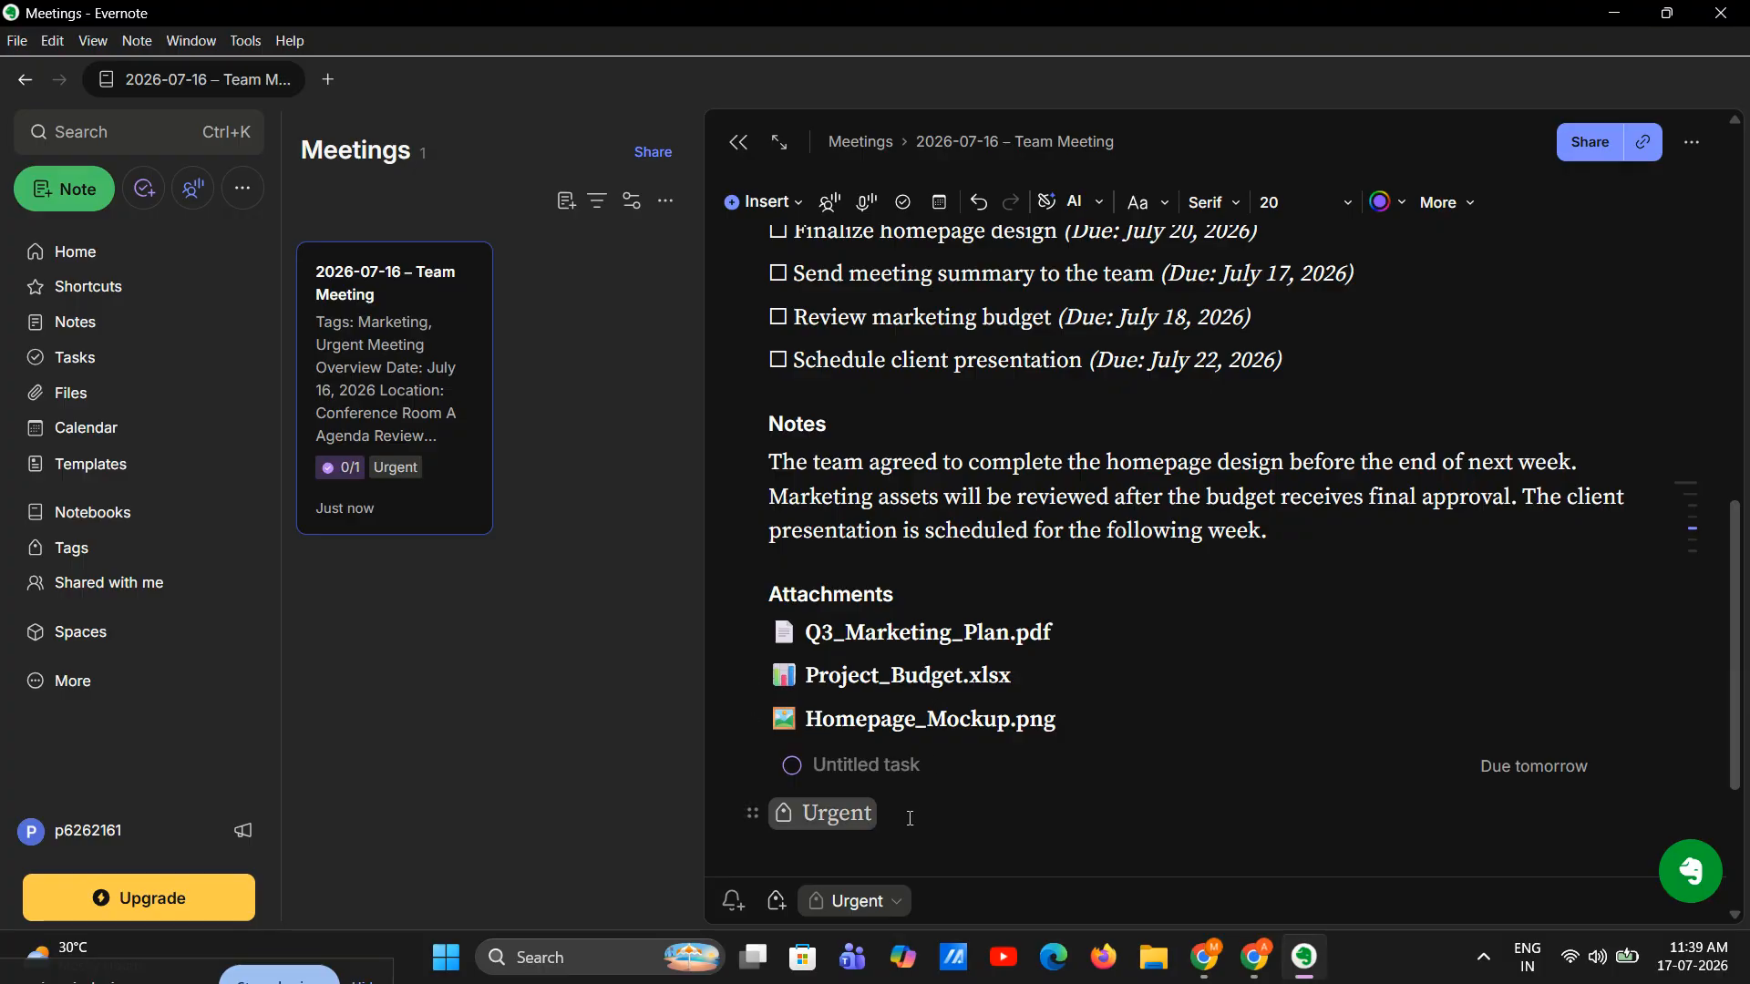
key("Return")
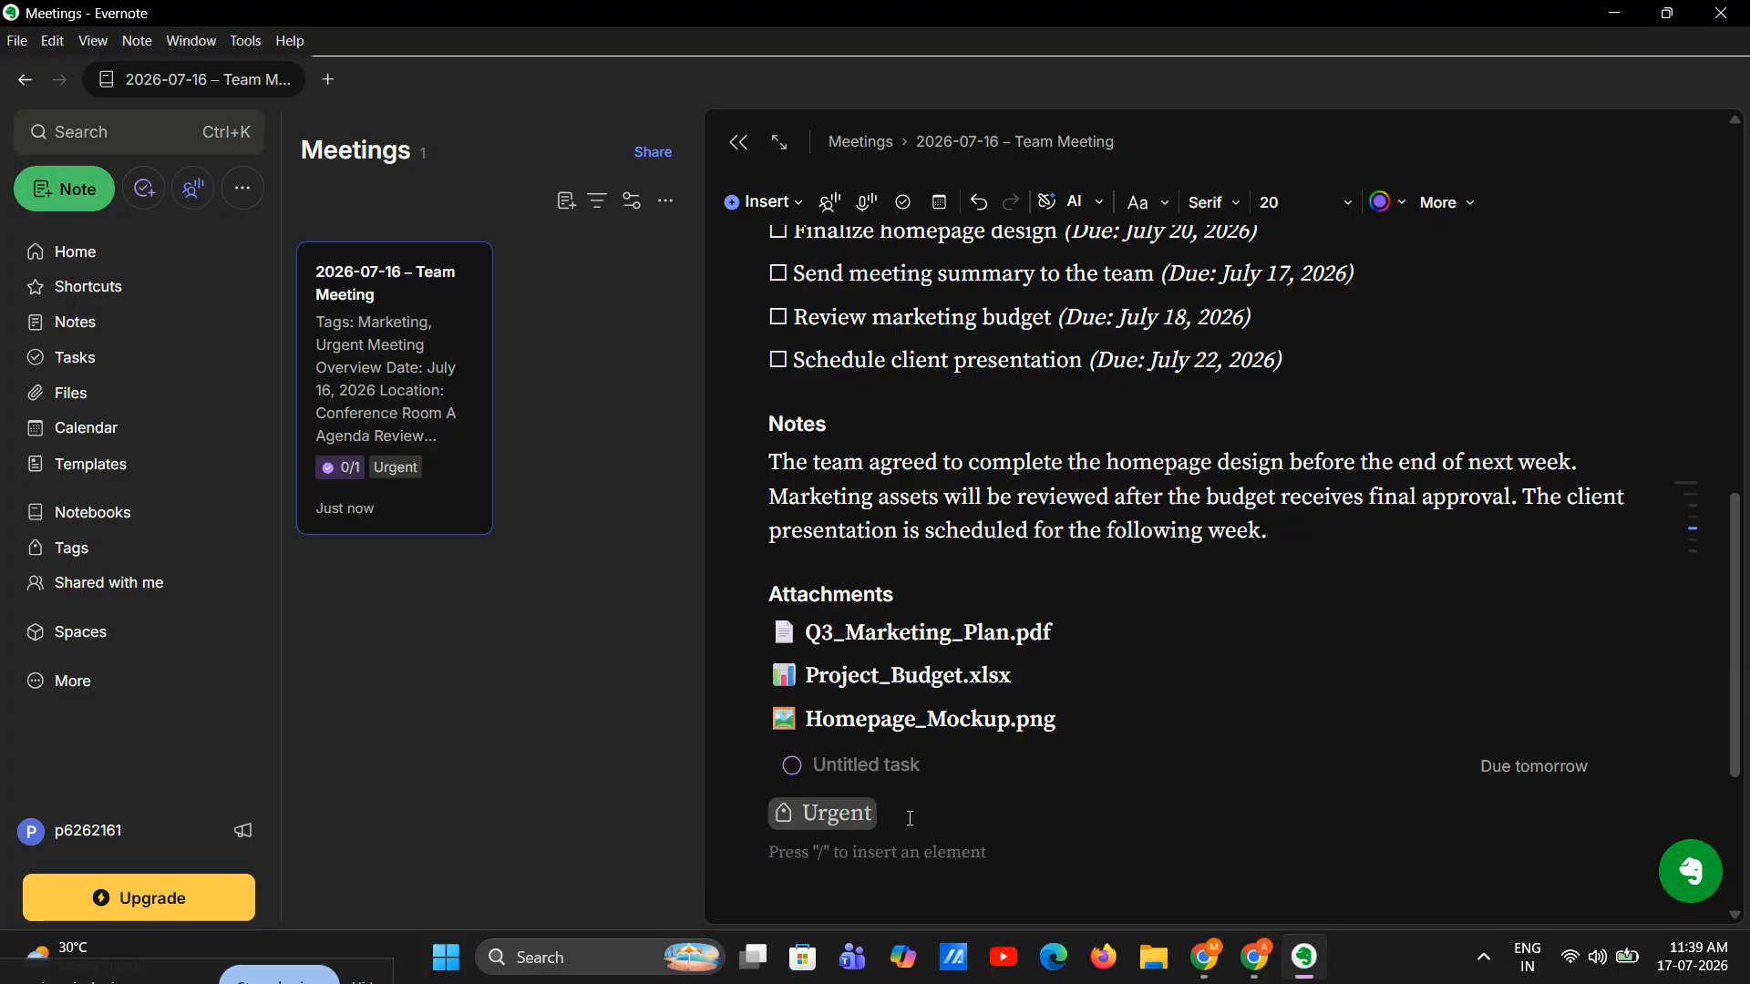
type("/fi")
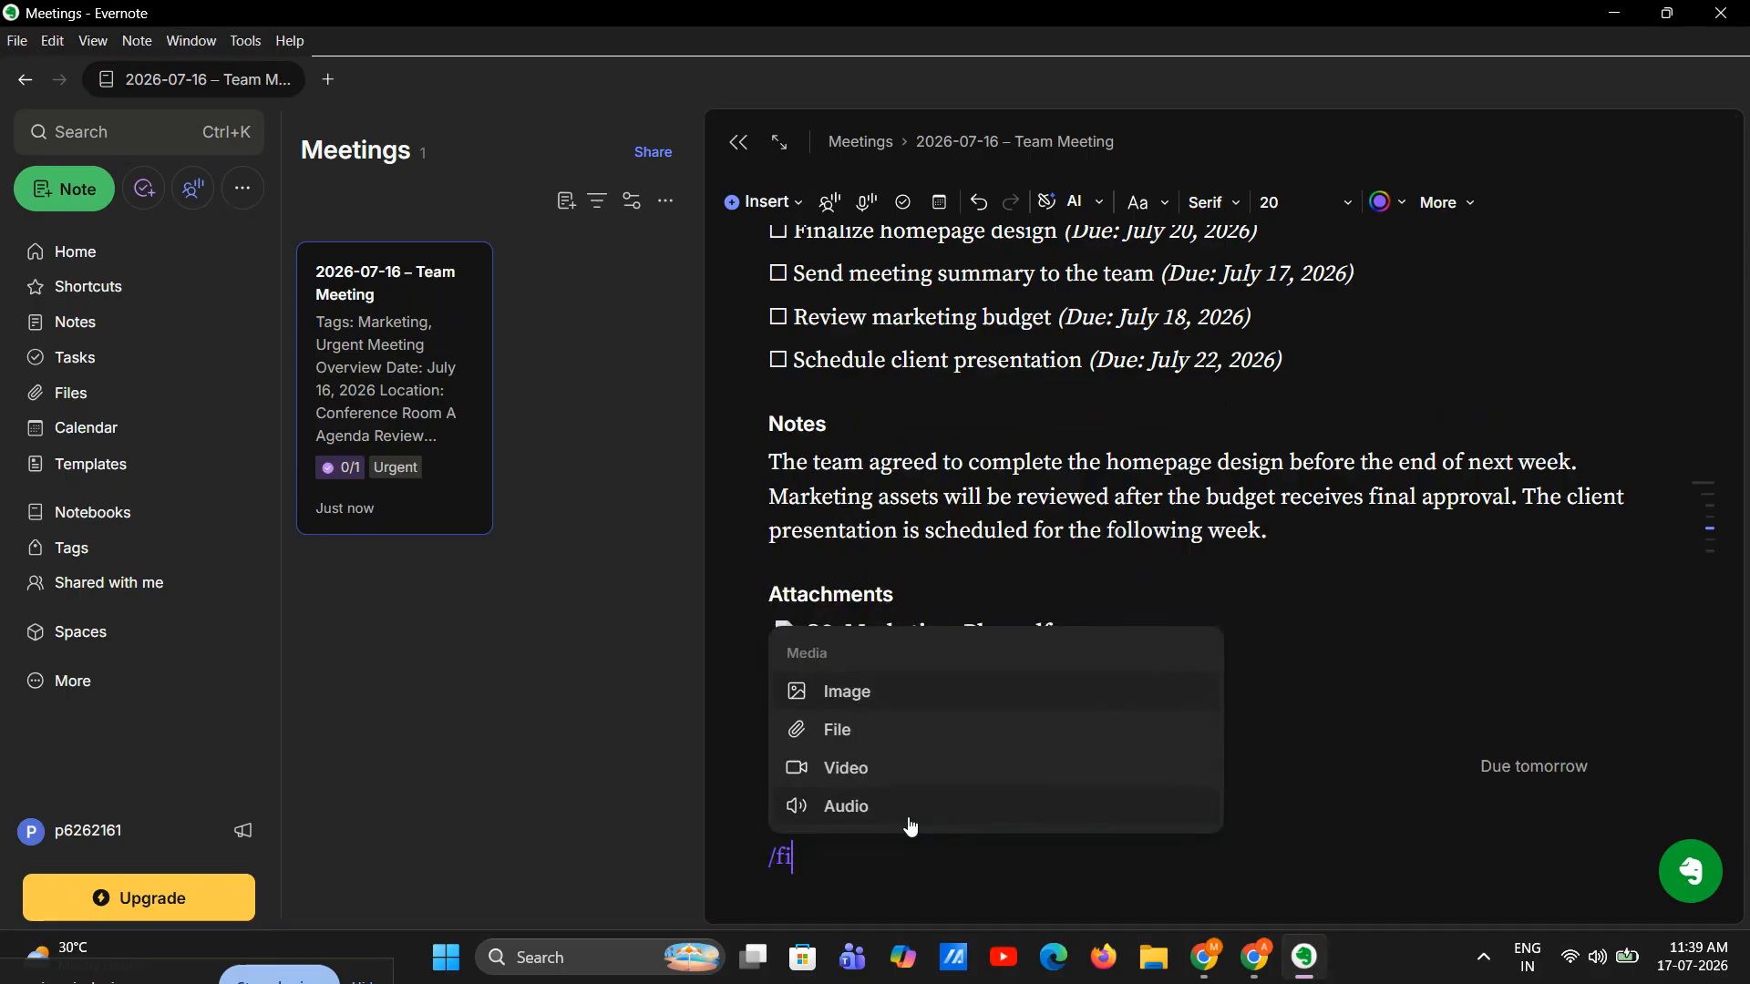
left_click(883, 736)
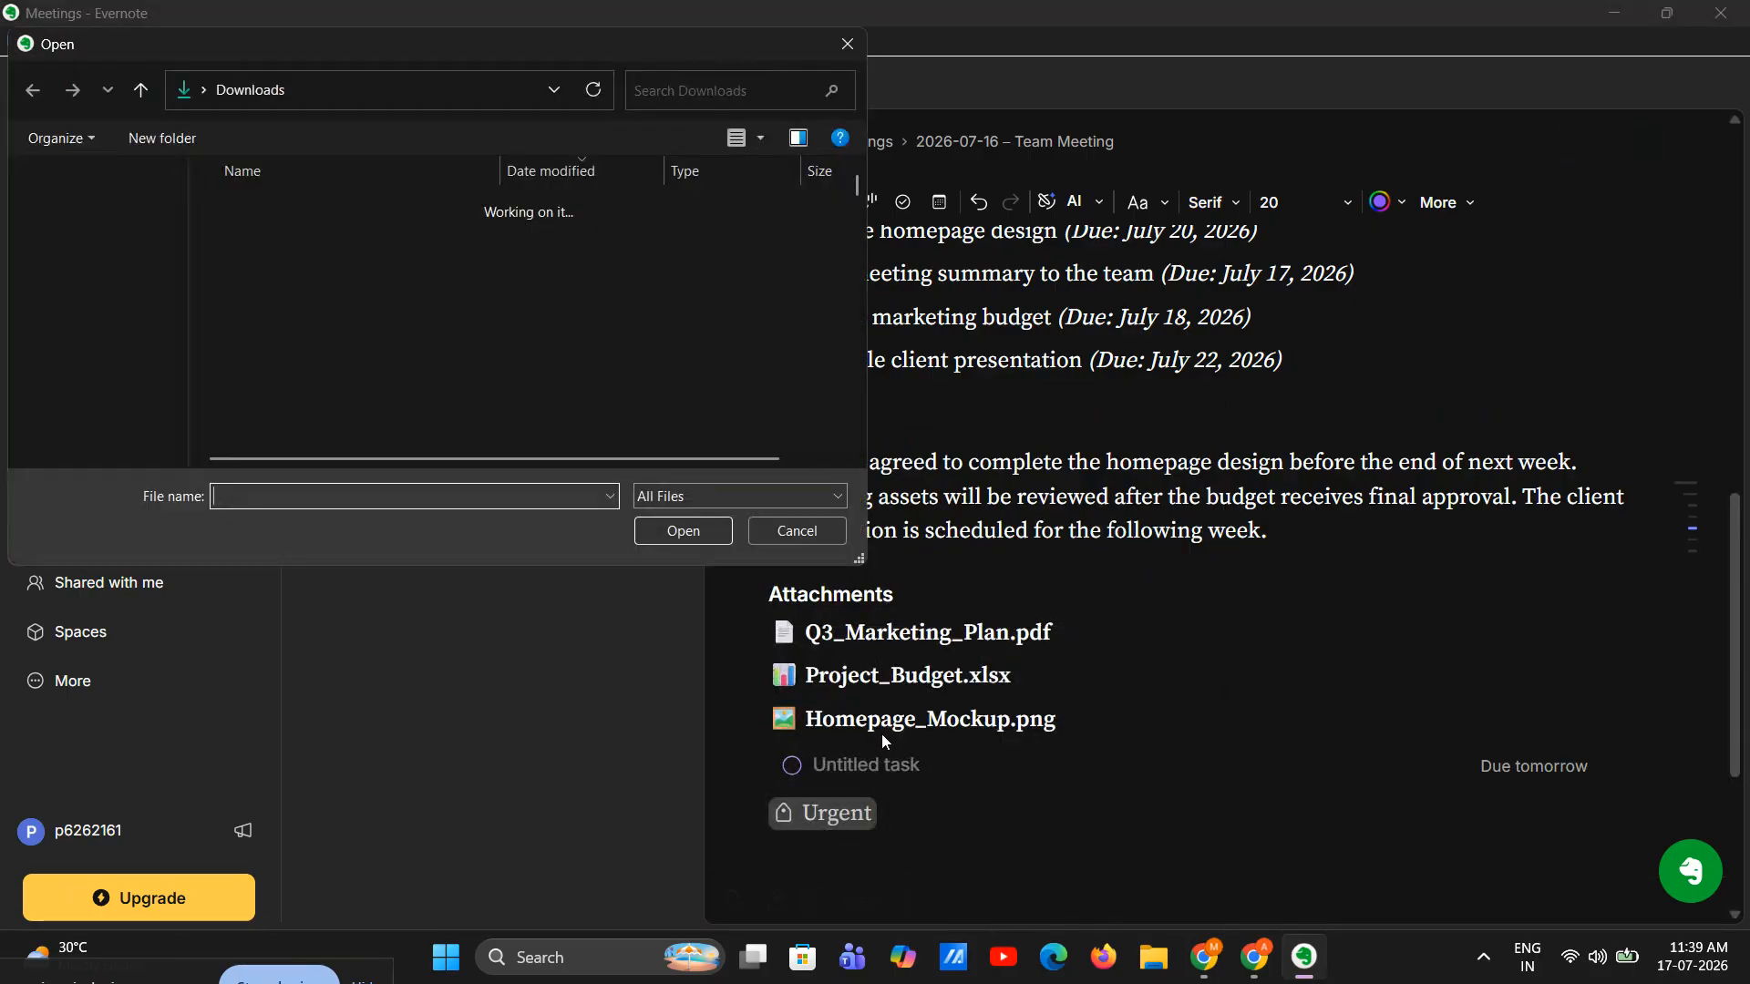
scroll(335, 266, "down", 5)
scroll(336, 268, "up", 2)
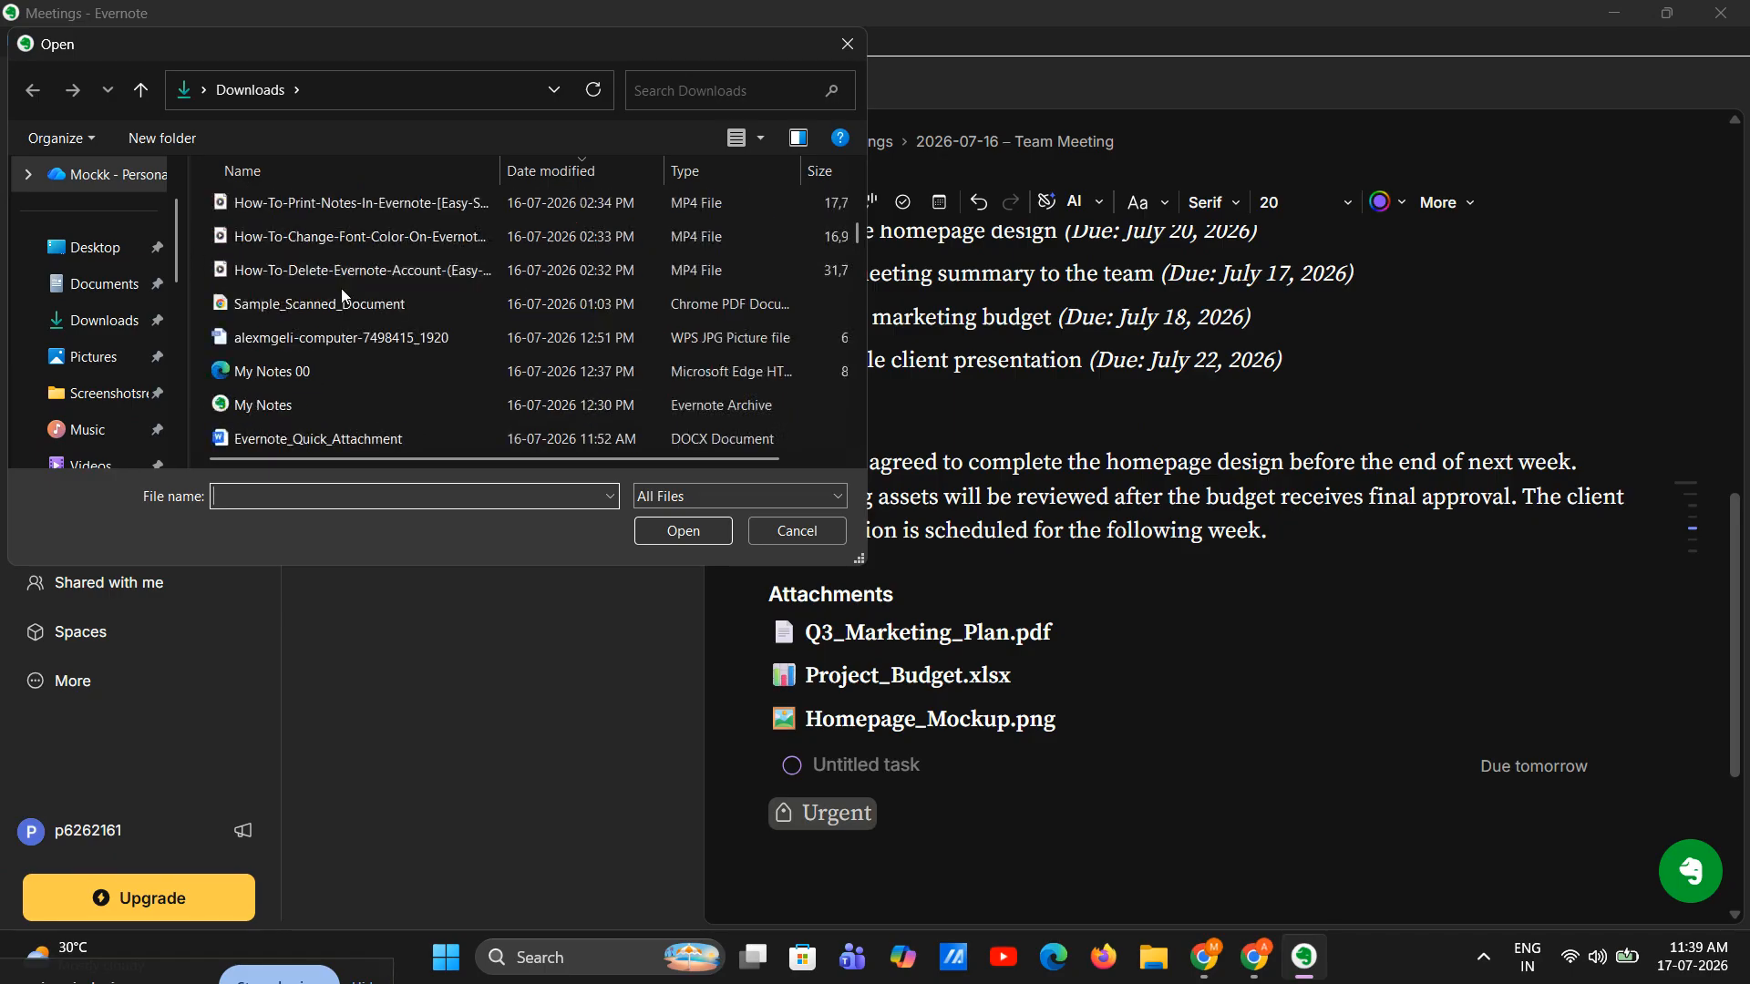
left_click(434, 306)
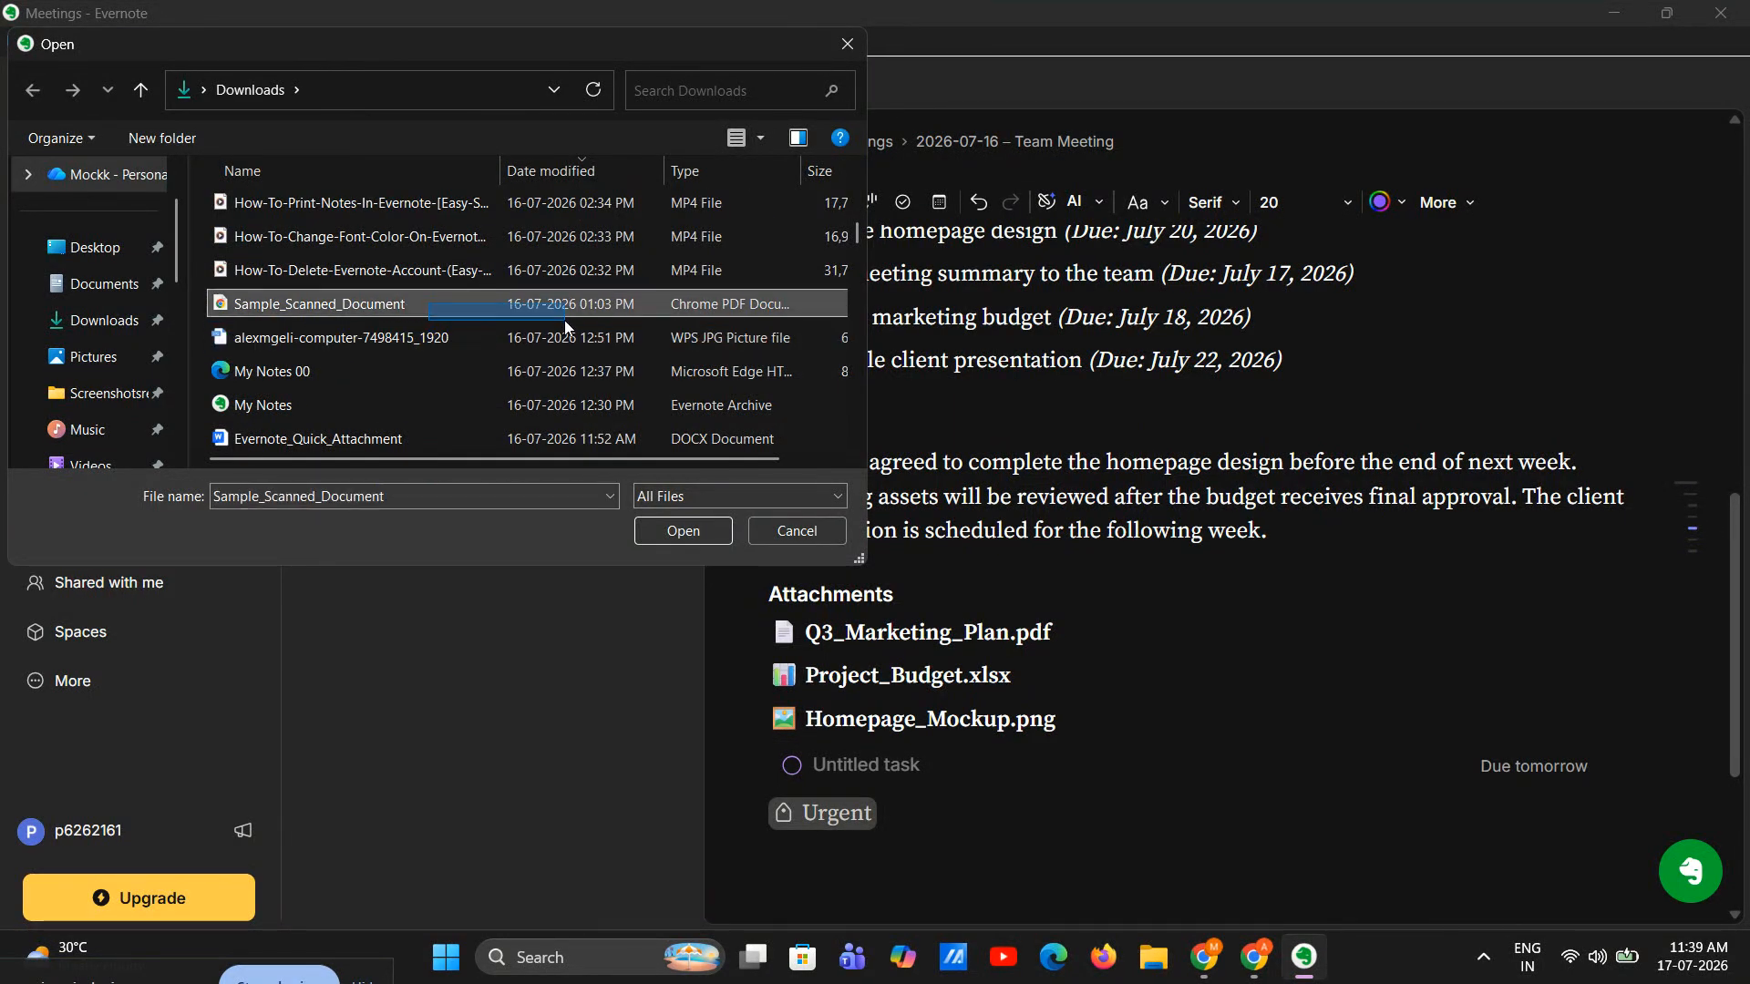
left_click_drag(521, 301, 512, 356)
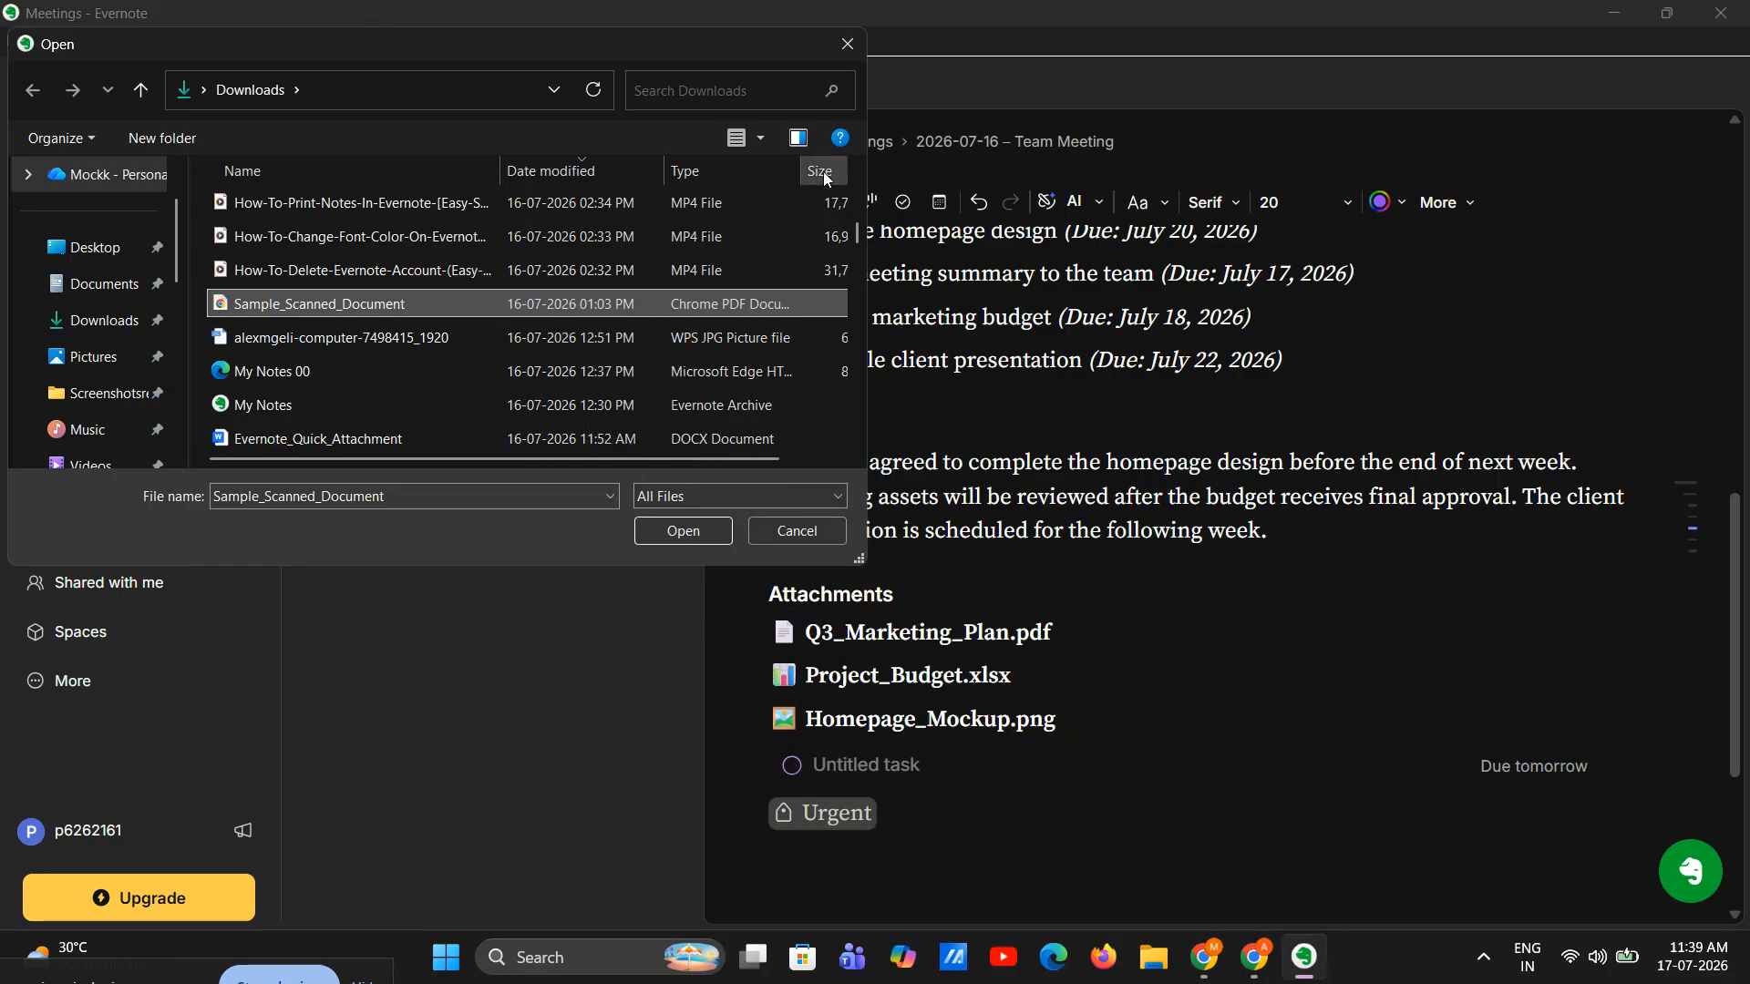
left_click(846, 43)
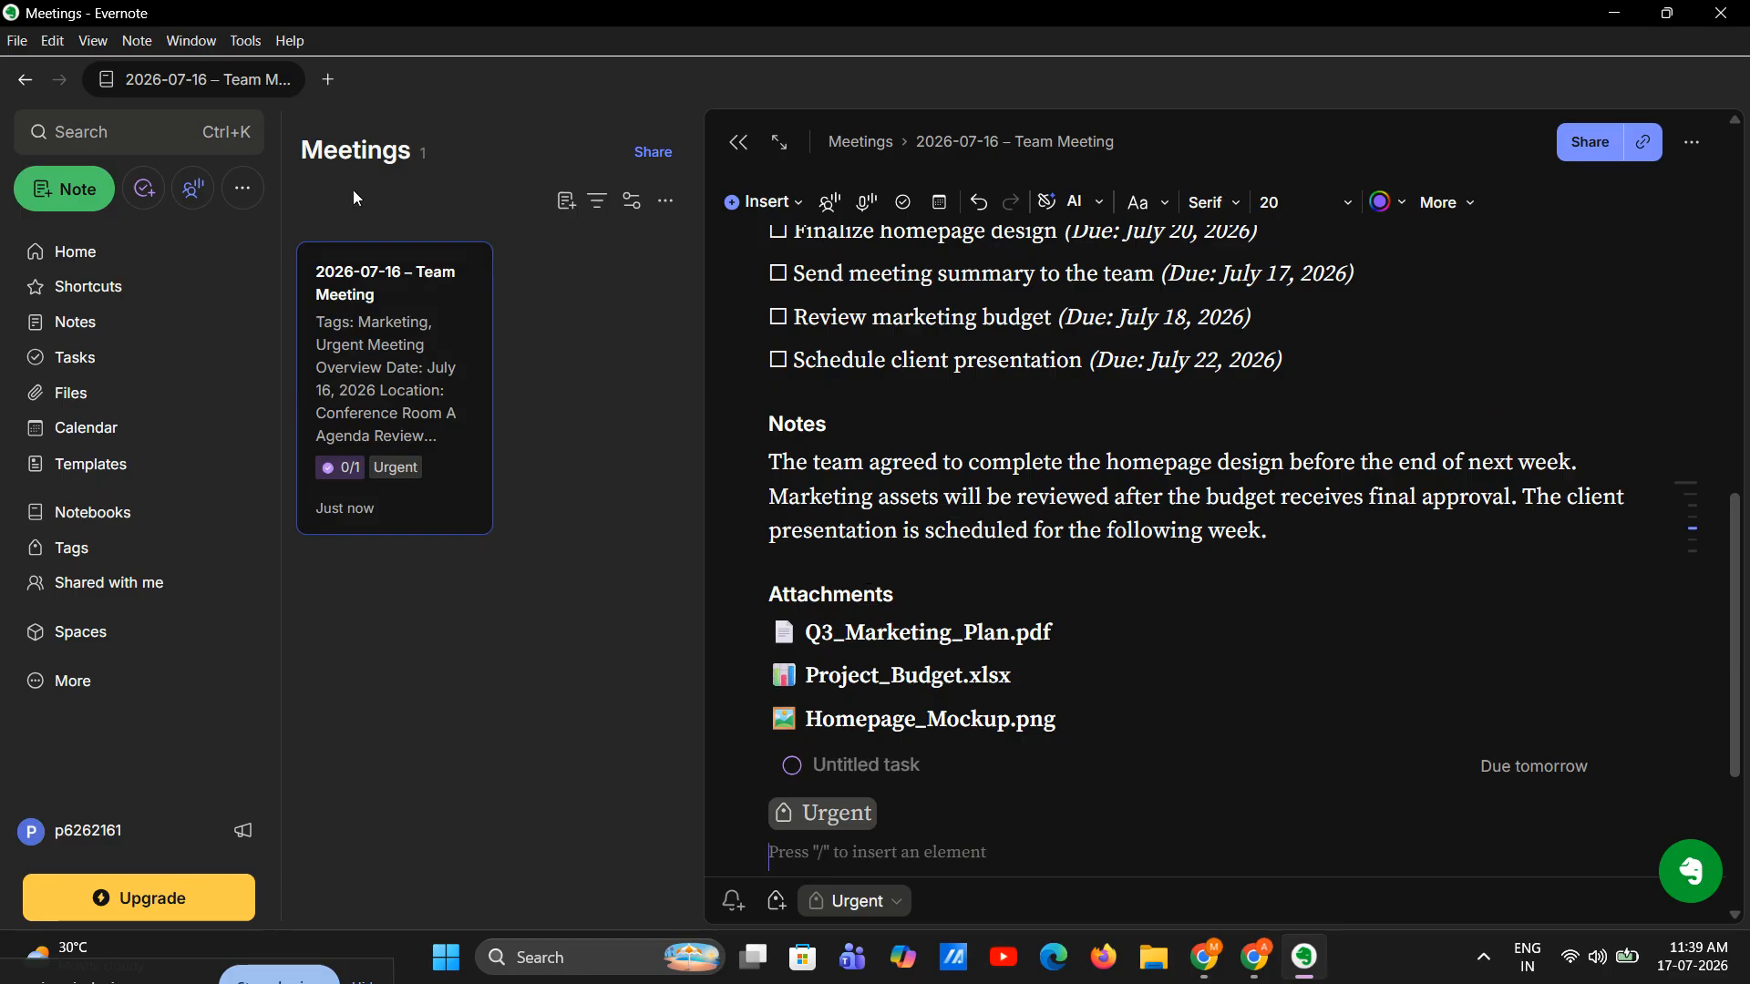
Search everywhere for "inb", clear the query and close the search.
left_click(138, 132)
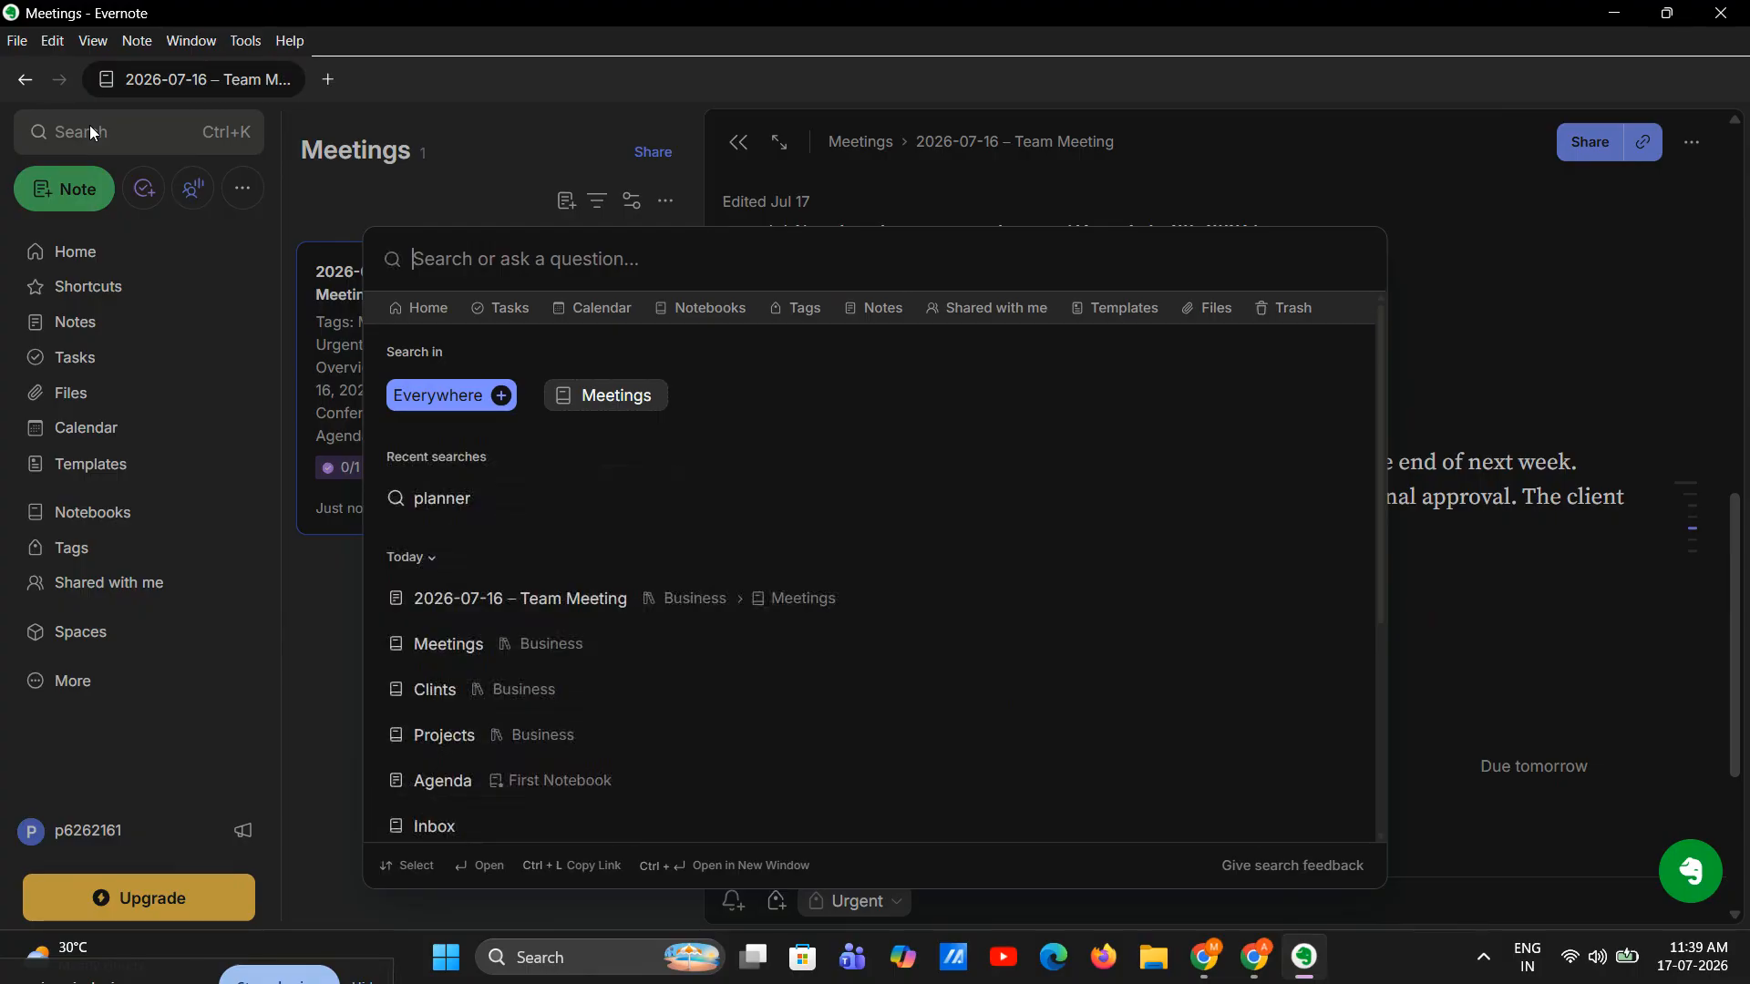
type("inb")
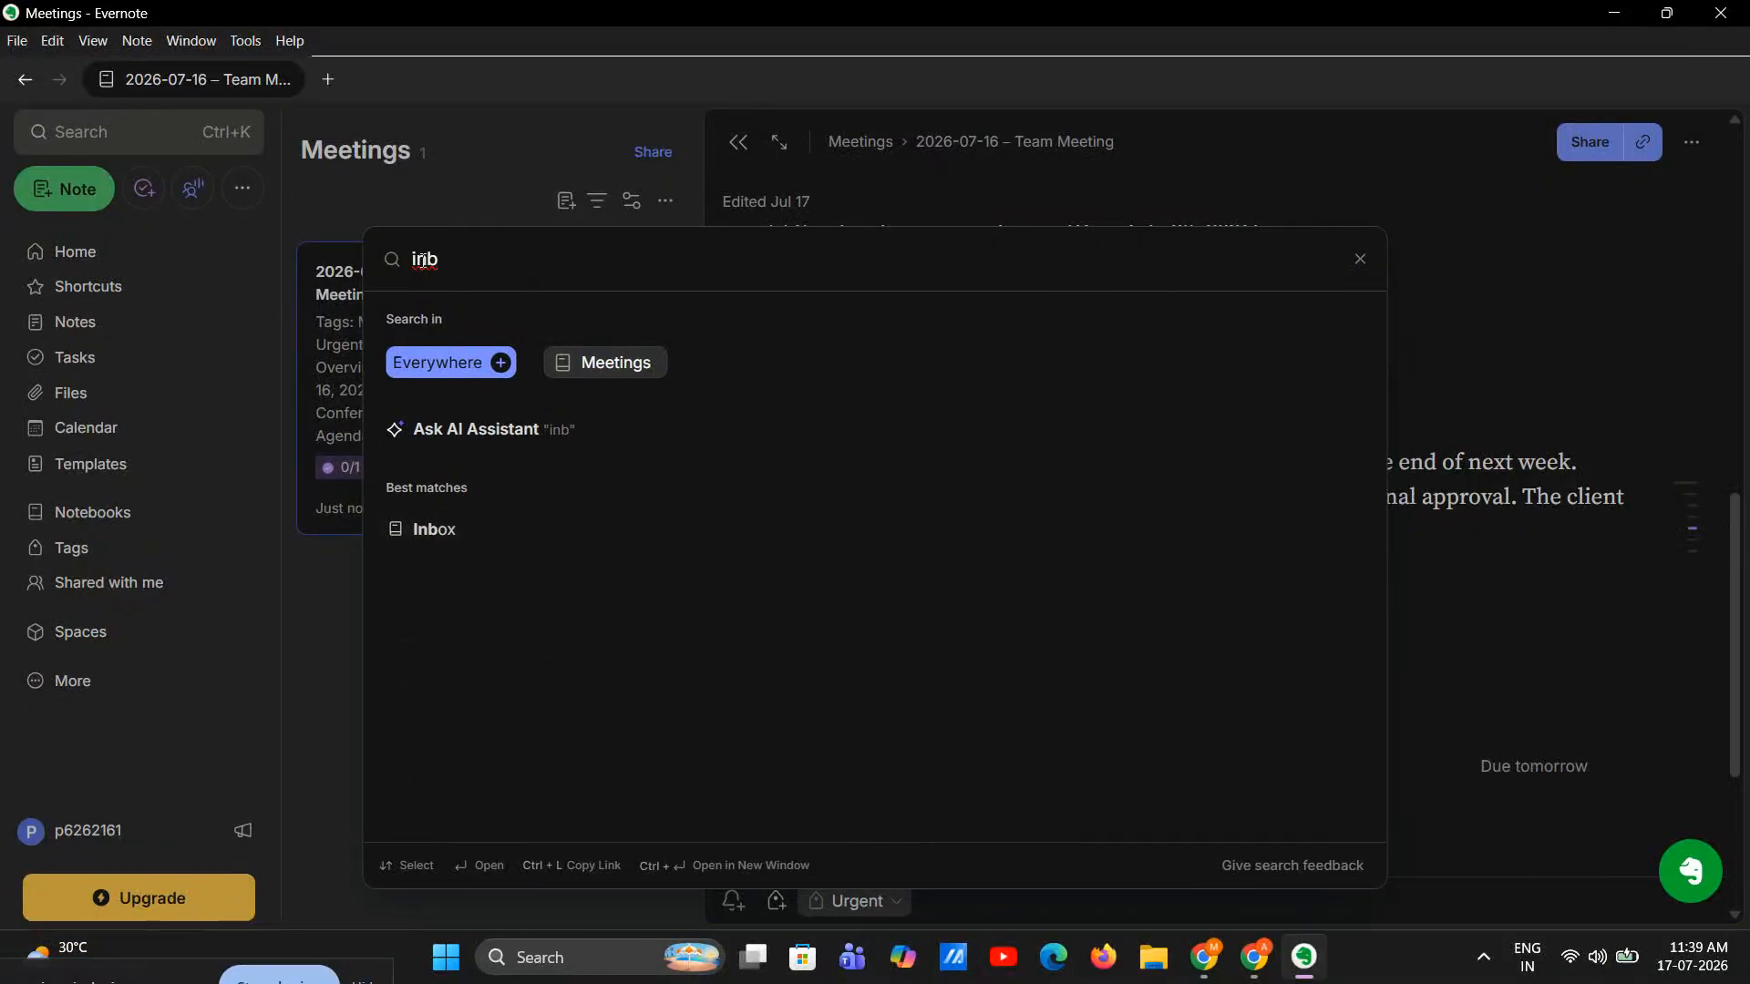
key("BackSpace")
key("BackSpace")
key("BackSpace")
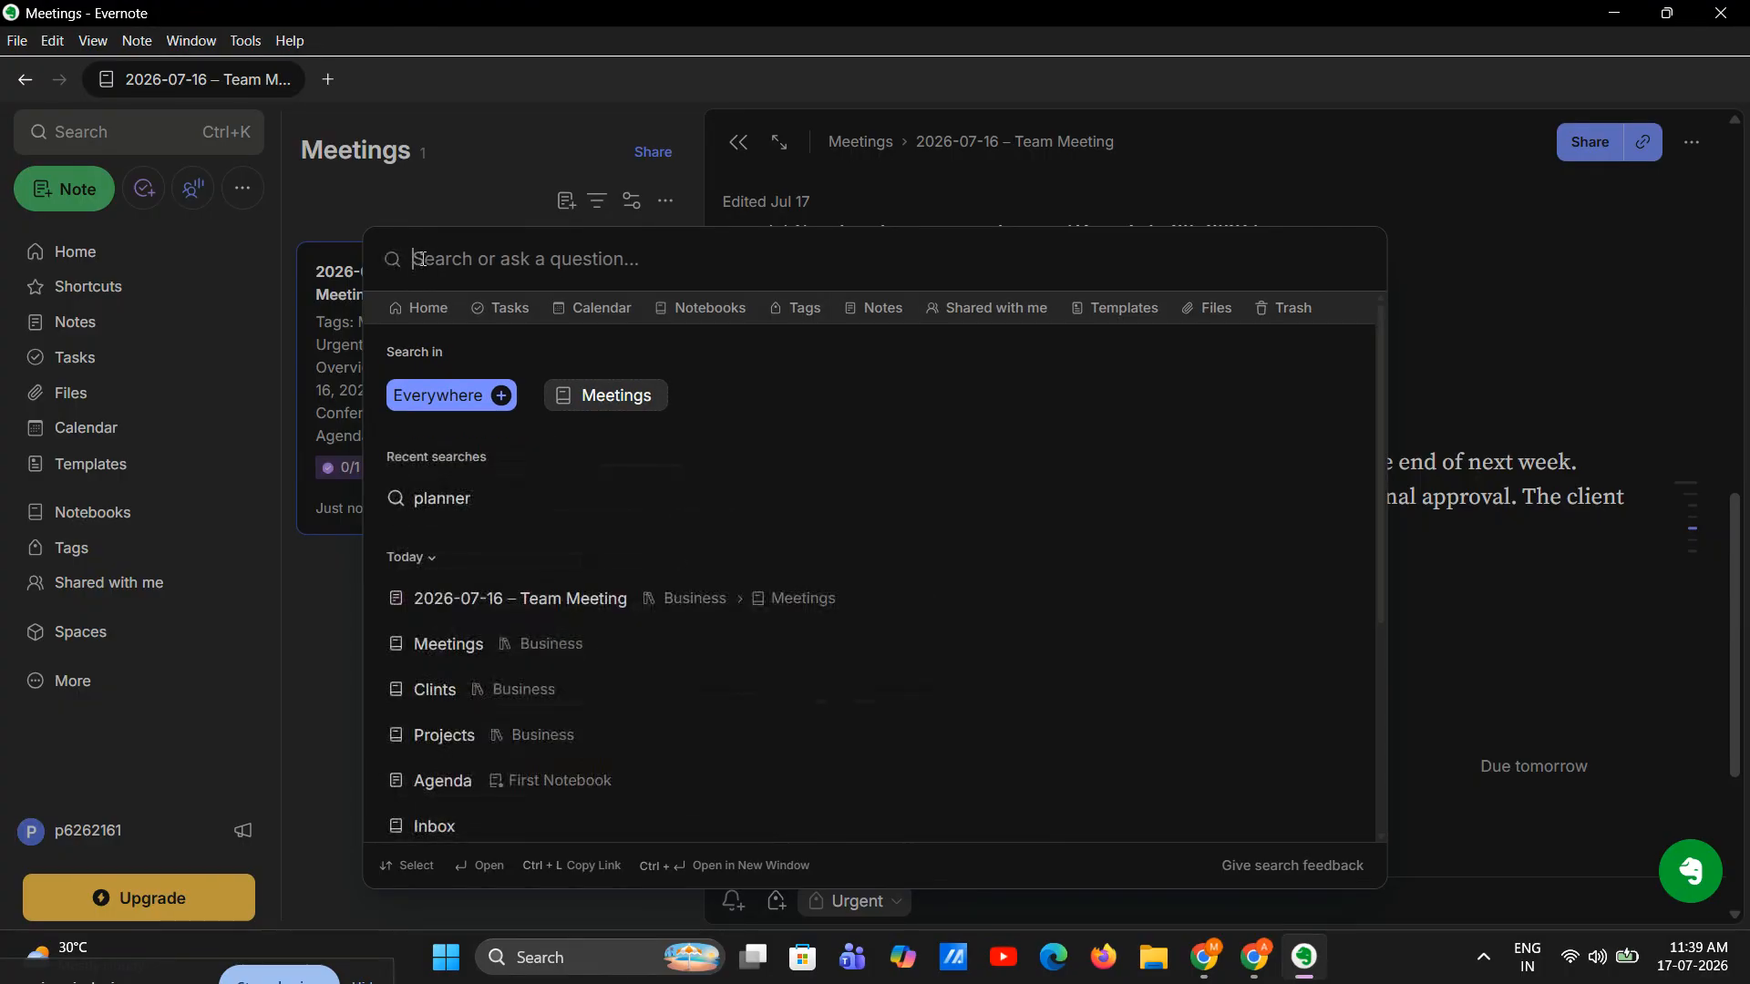
left_click(435, 189)
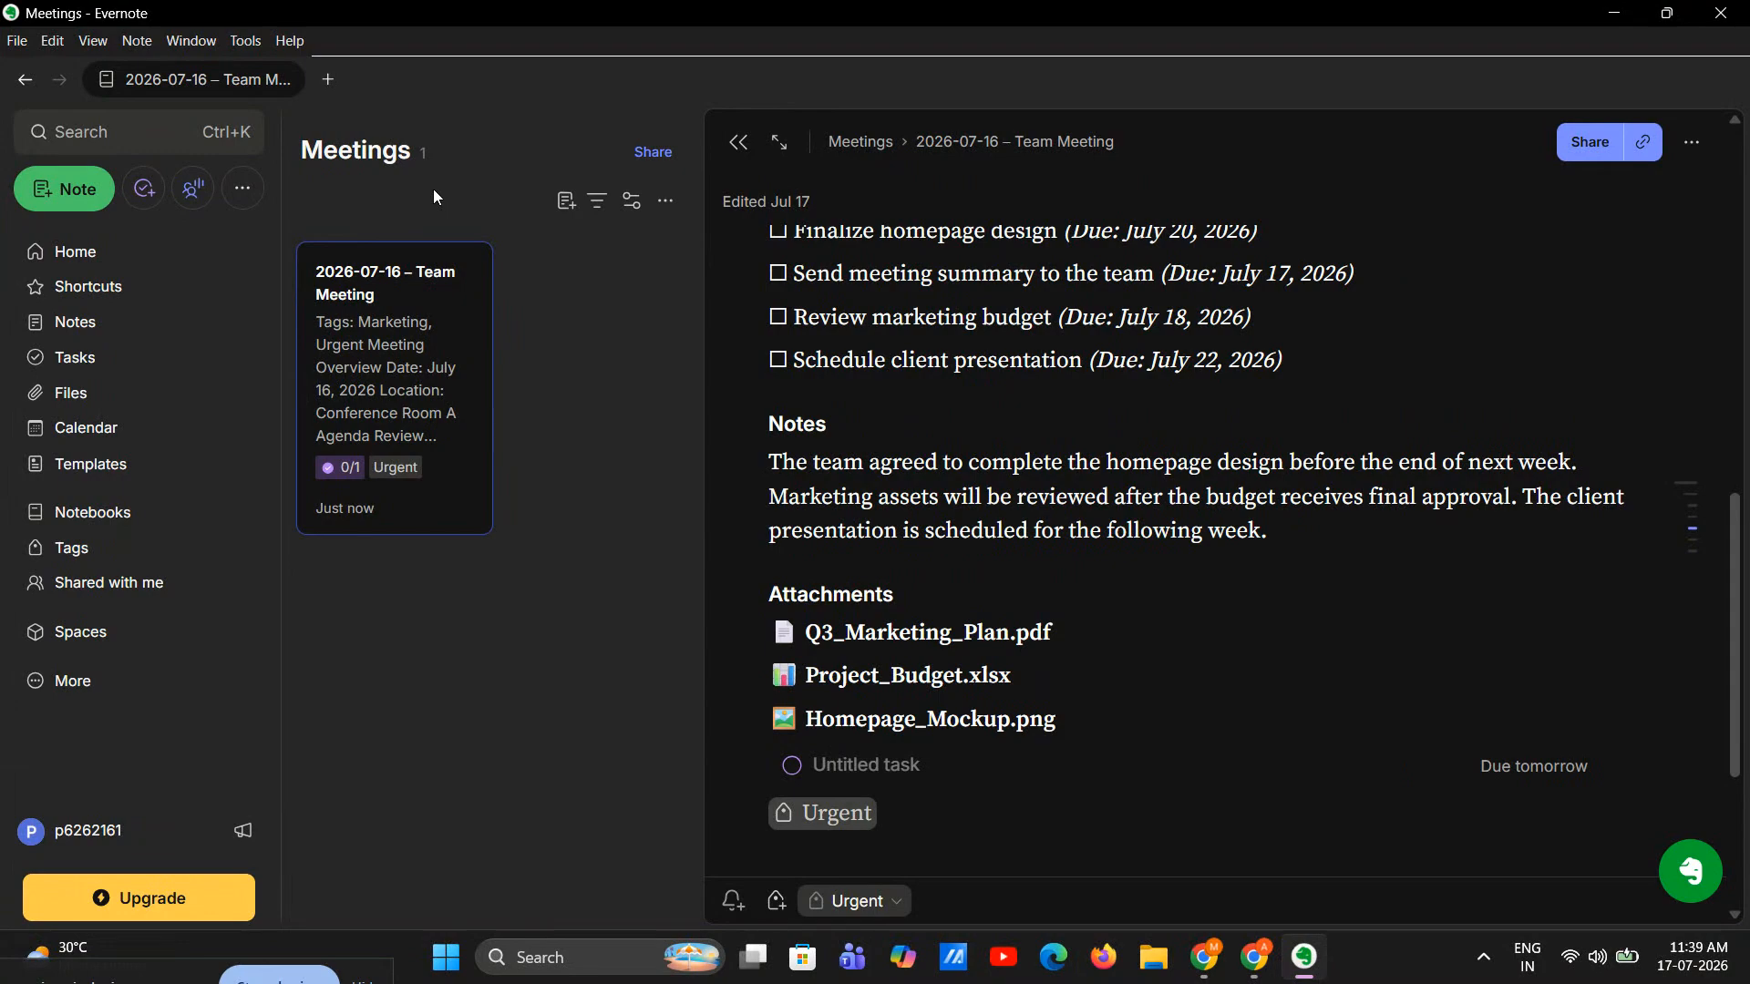
View the calendar and return to the list of all notes.
left_click(122, 430)
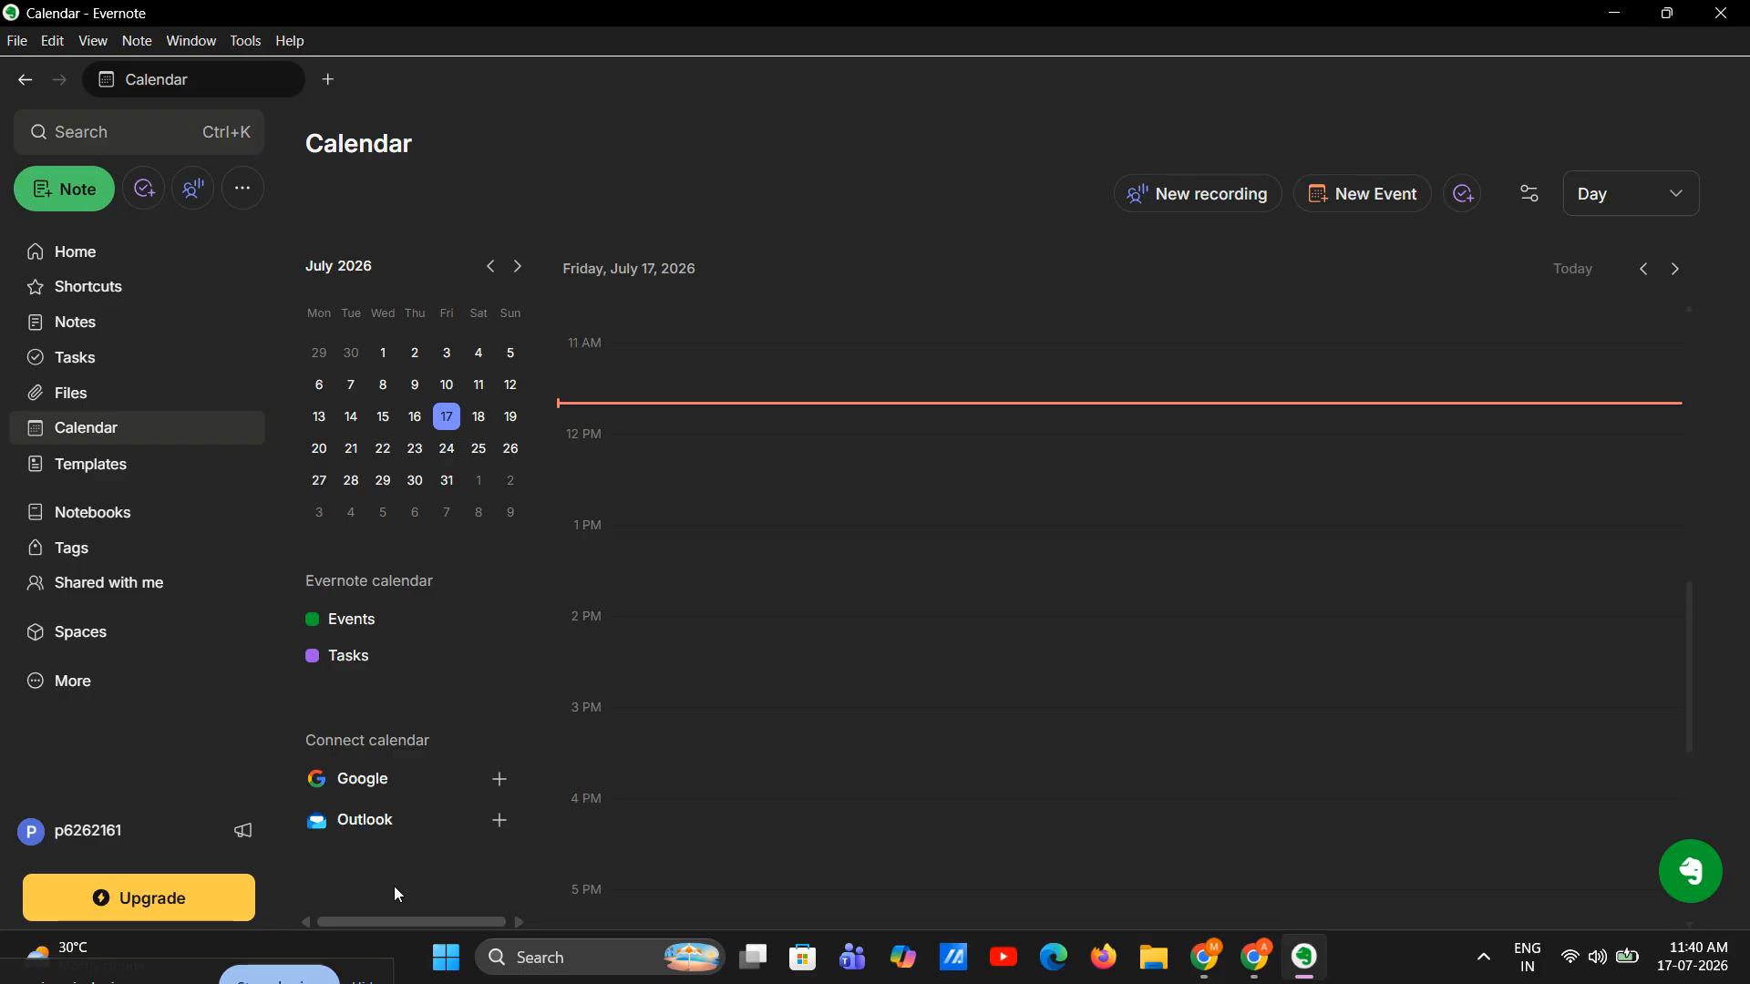
left_click(91, 362)
left_click(91, 337)
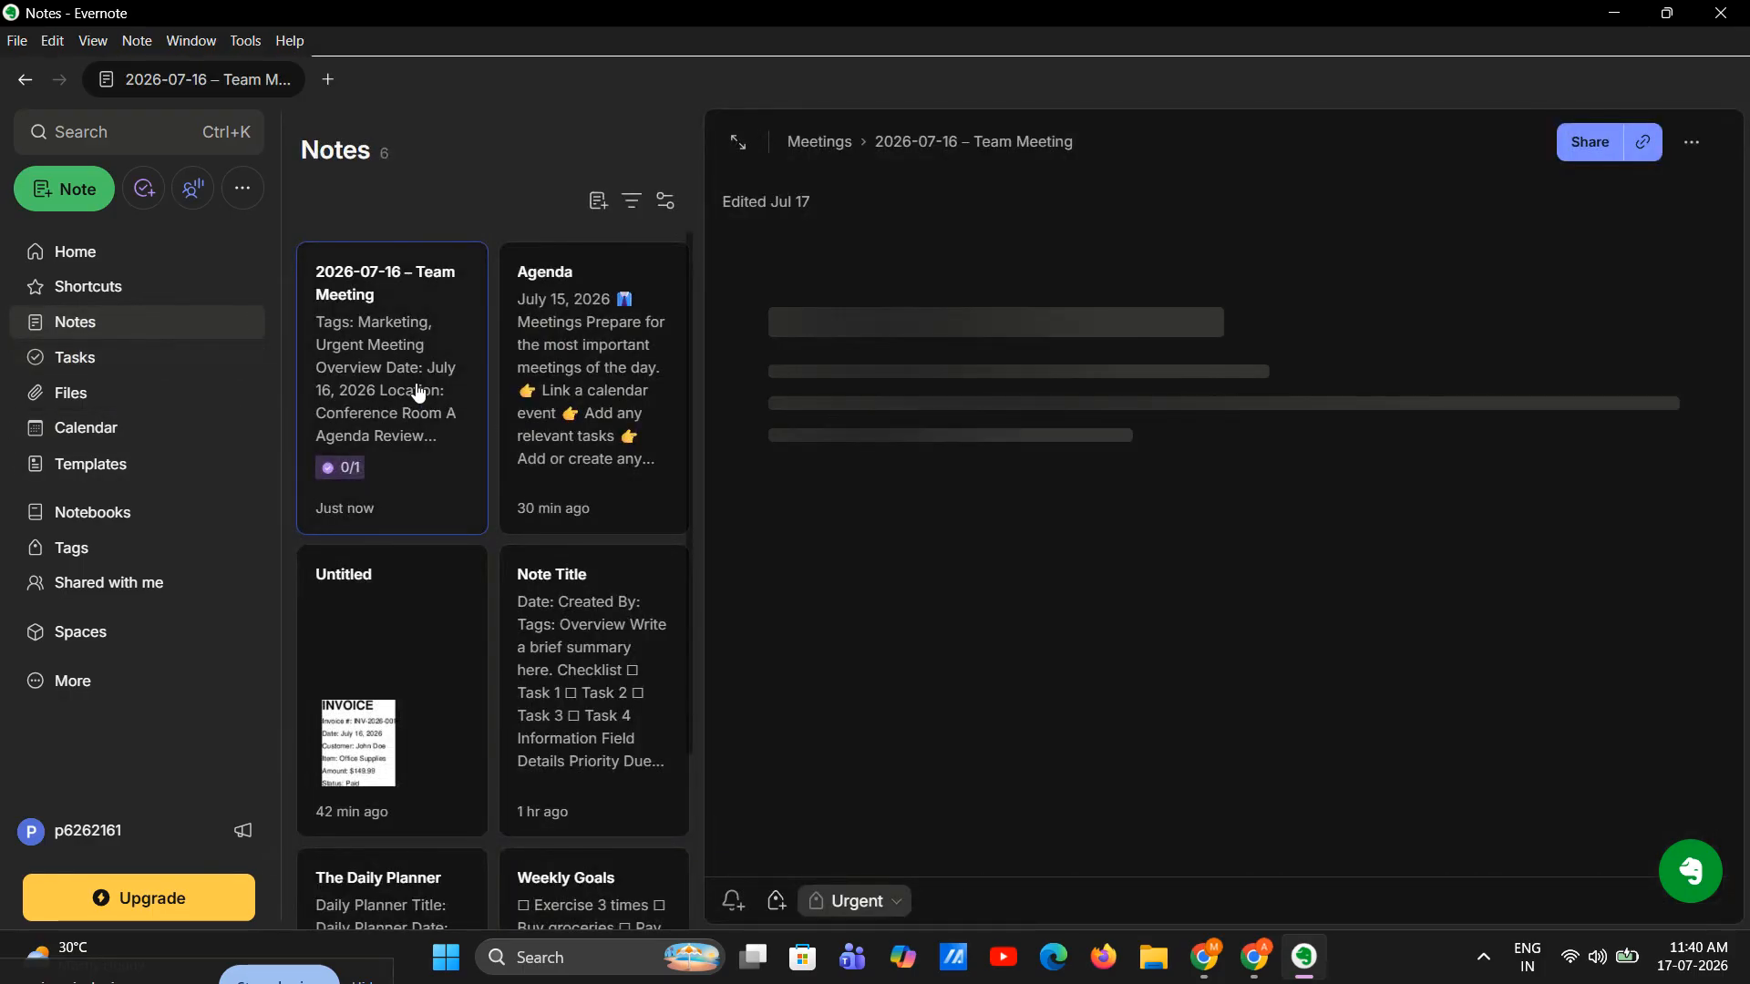
Try sharing the Team Meeting note as "Anyone with the link can view", restore Restricted access and close the sharing options.
left_click(1596, 144)
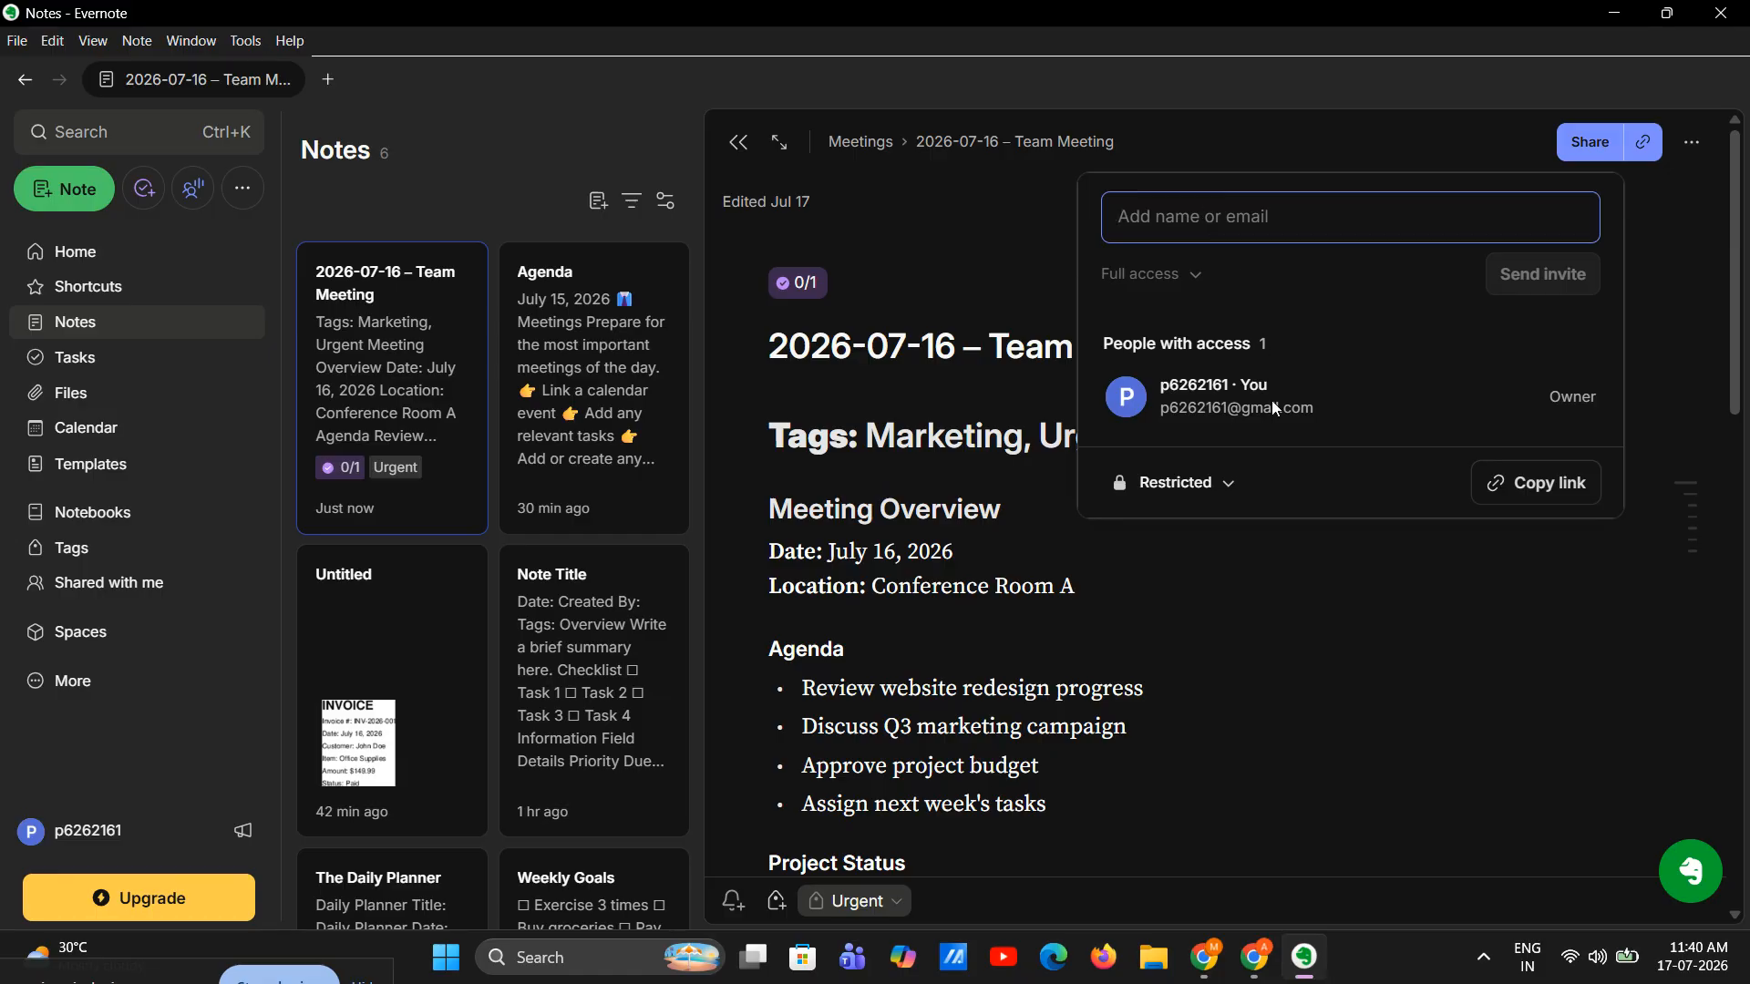
left_click(1217, 485)
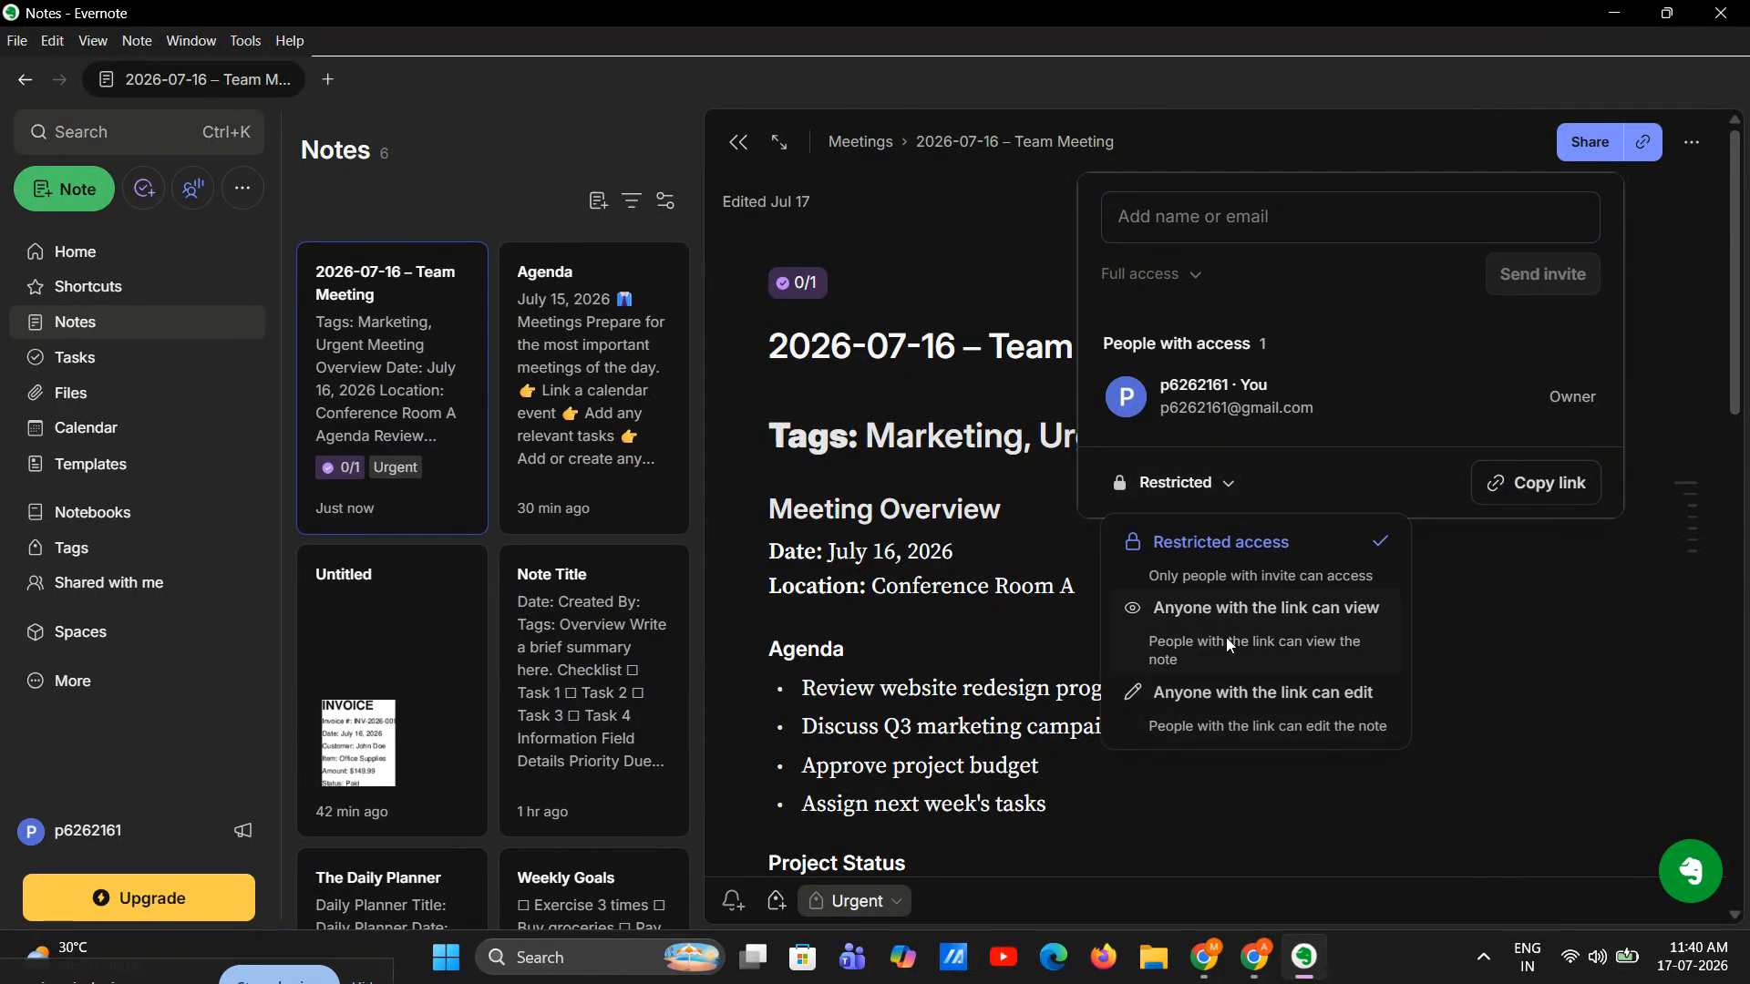
left_click(1227, 664)
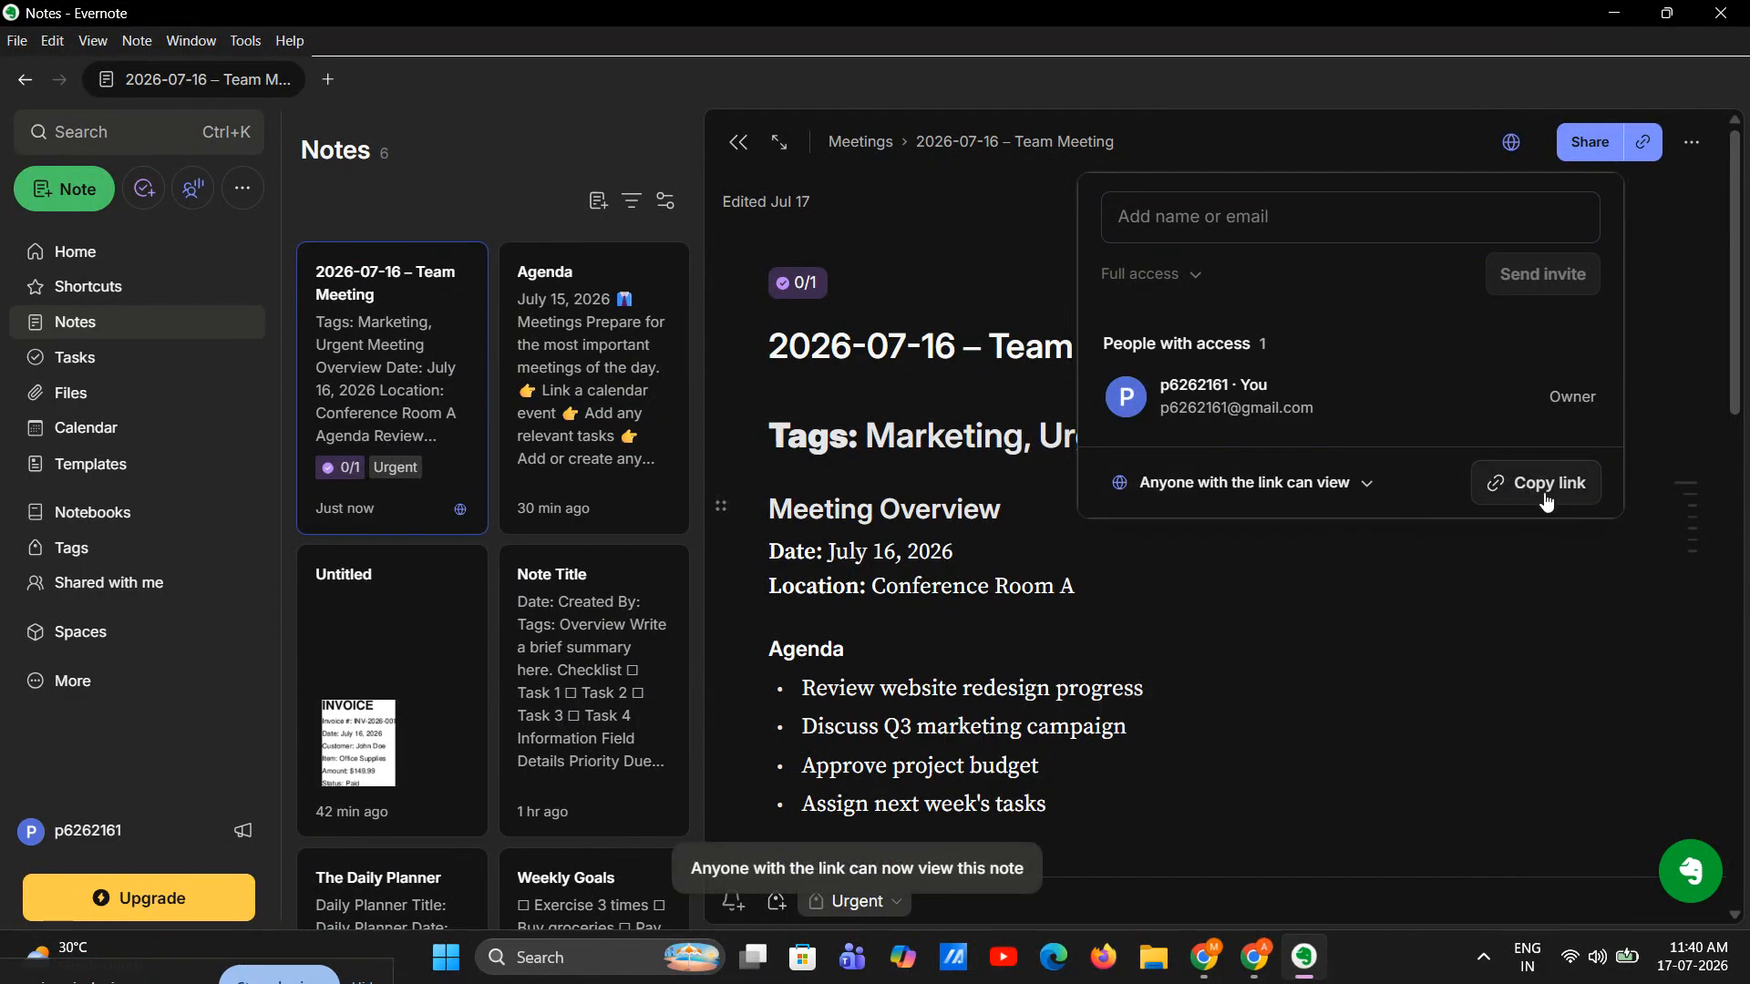
left_click(1348, 483)
left_click(1250, 540)
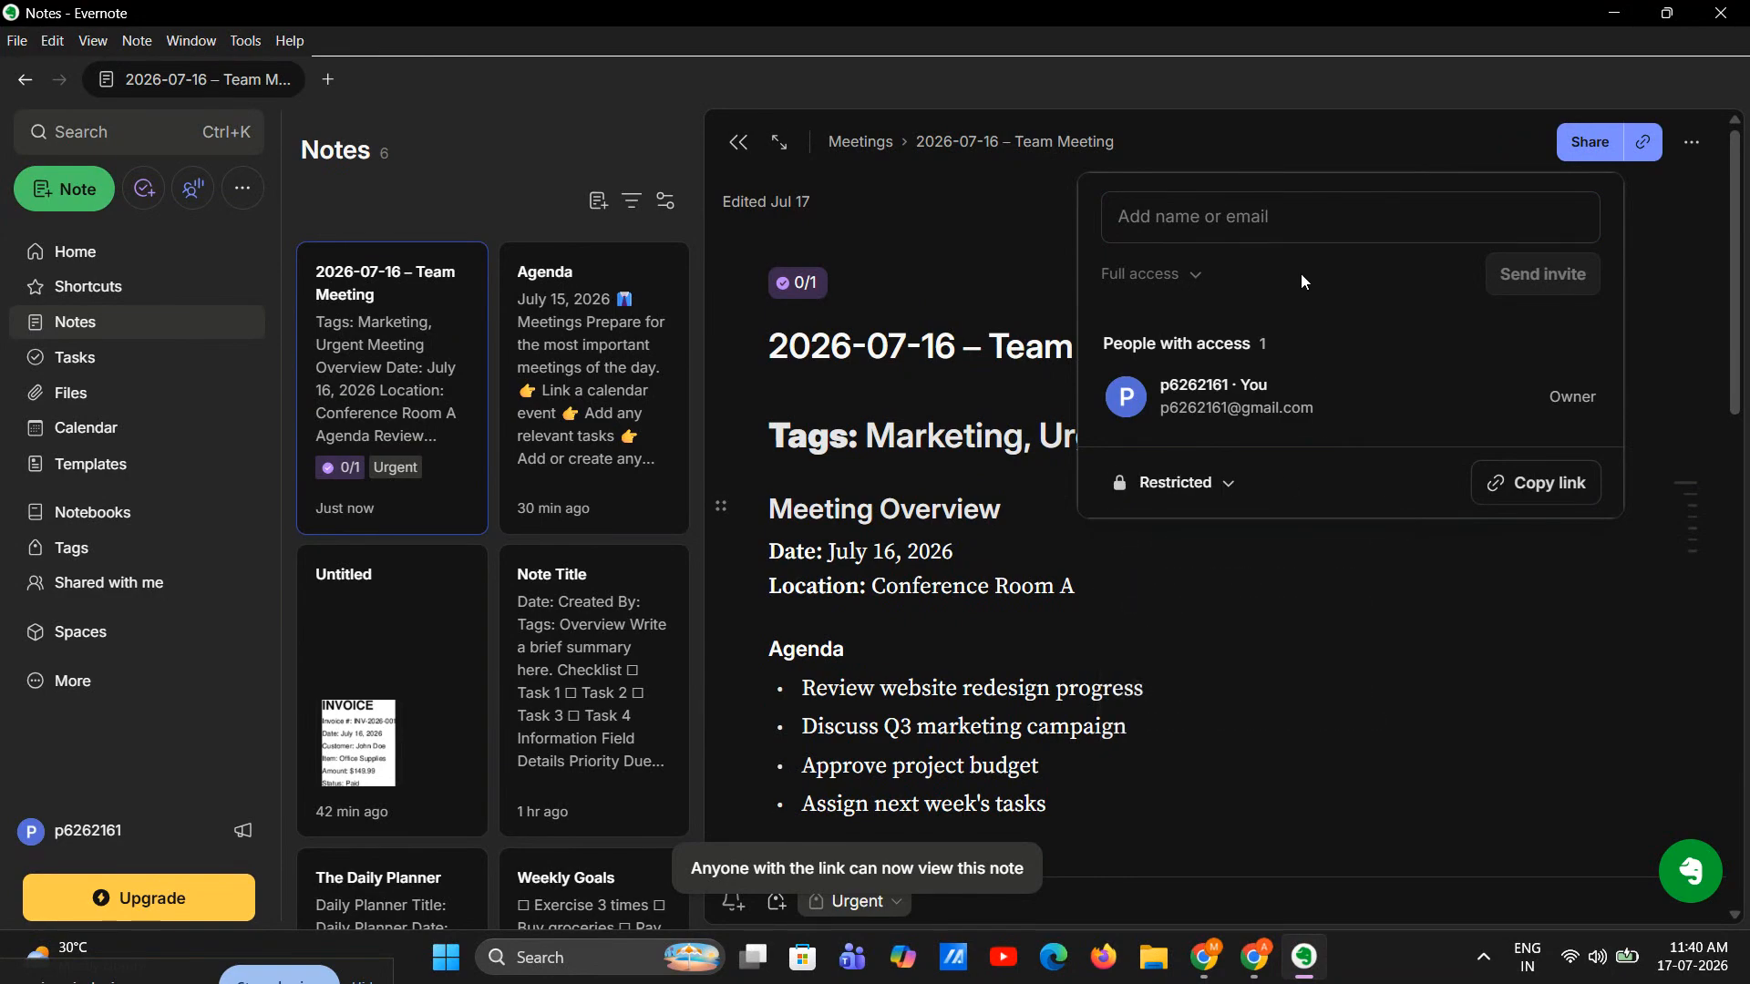
left_click(1240, 212)
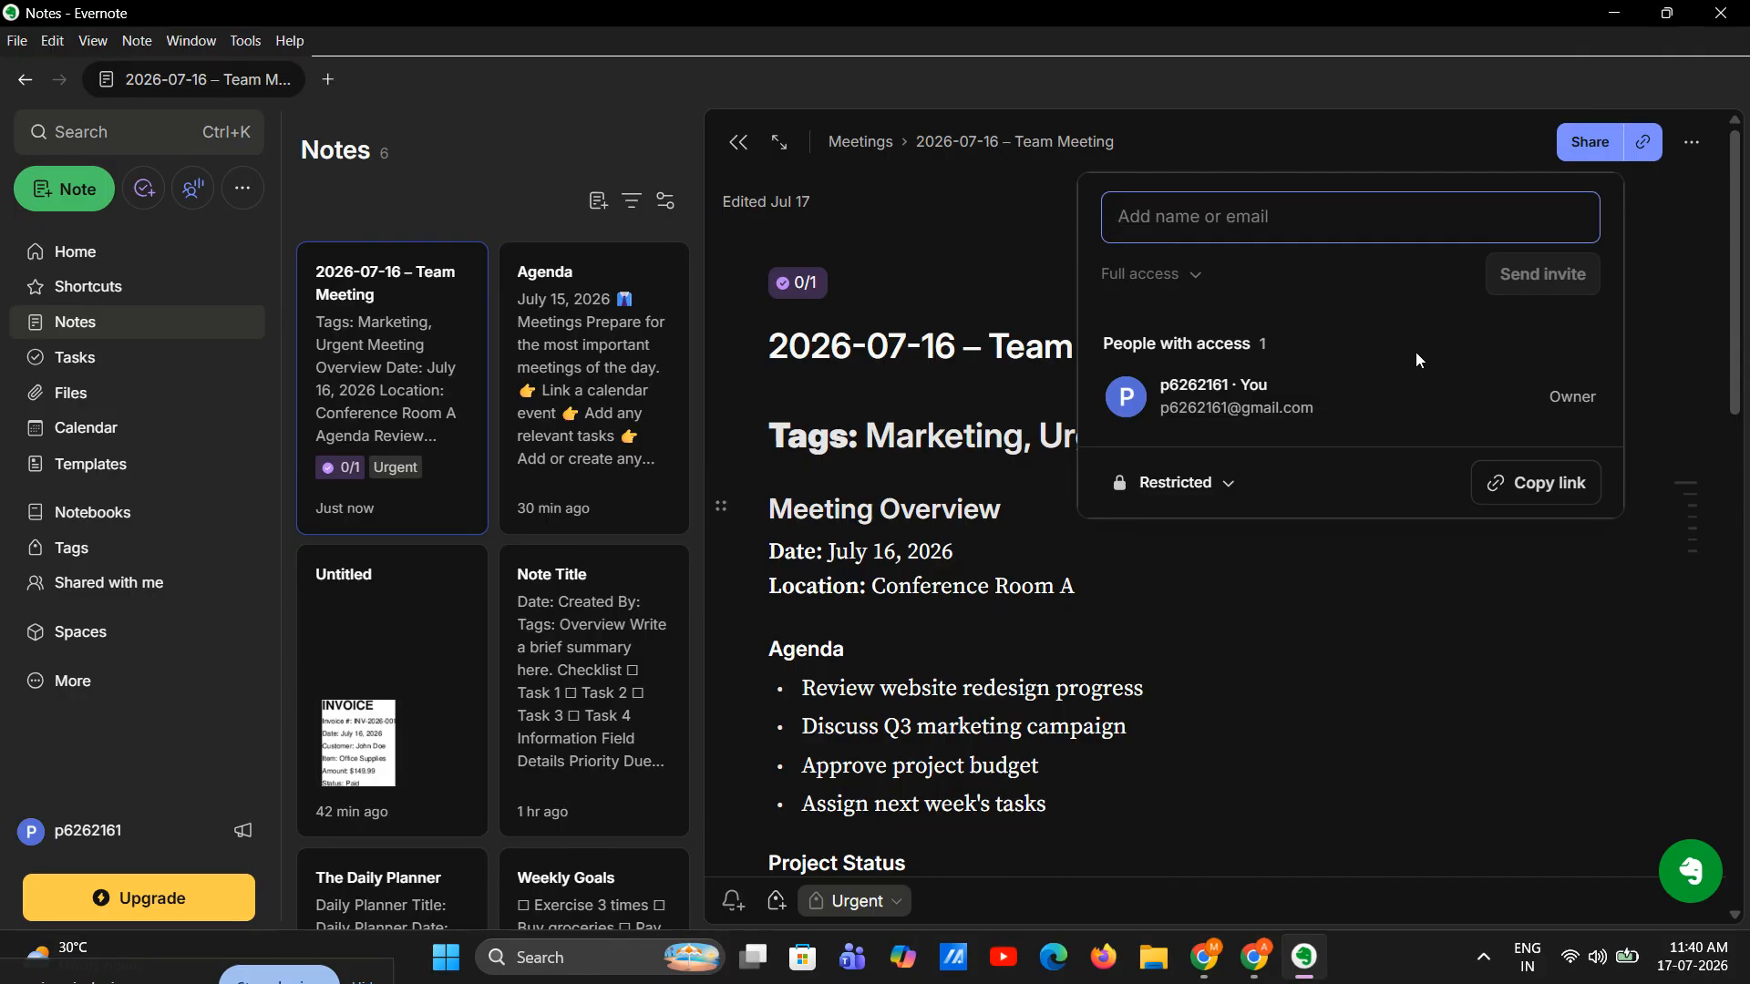
left_click(974, 225)
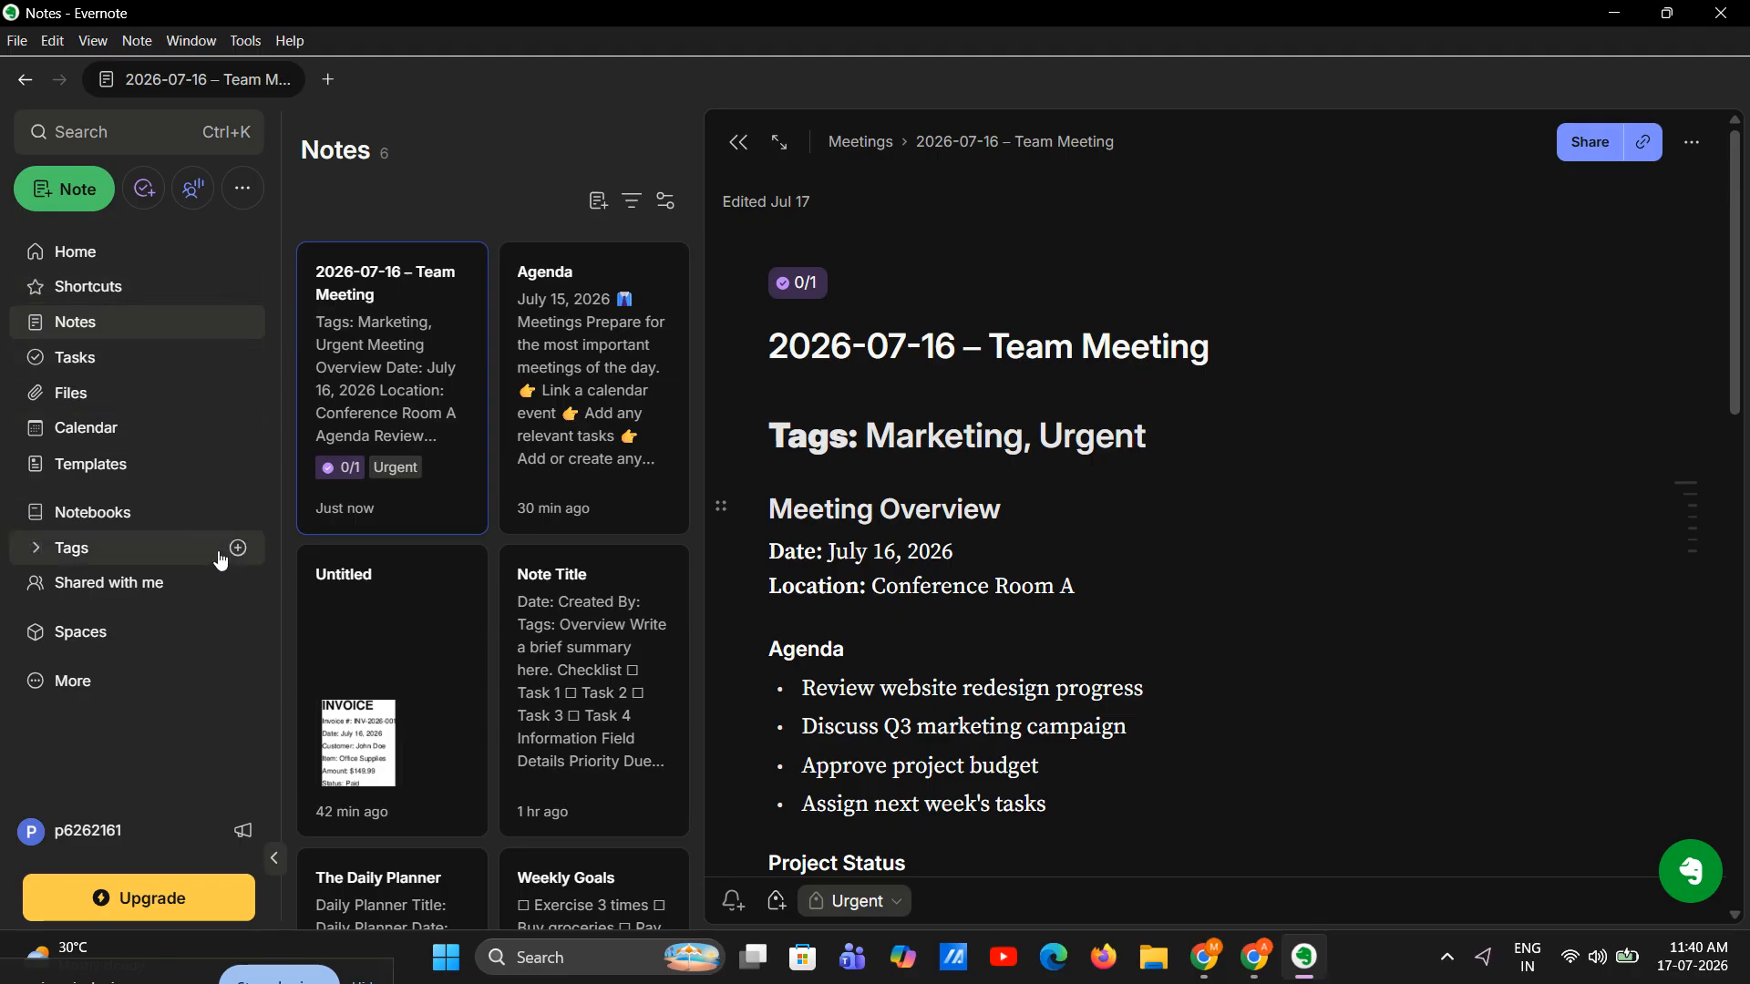
Filter the notes by the Urgent tag and clear the filter.
left_click(144, 548)
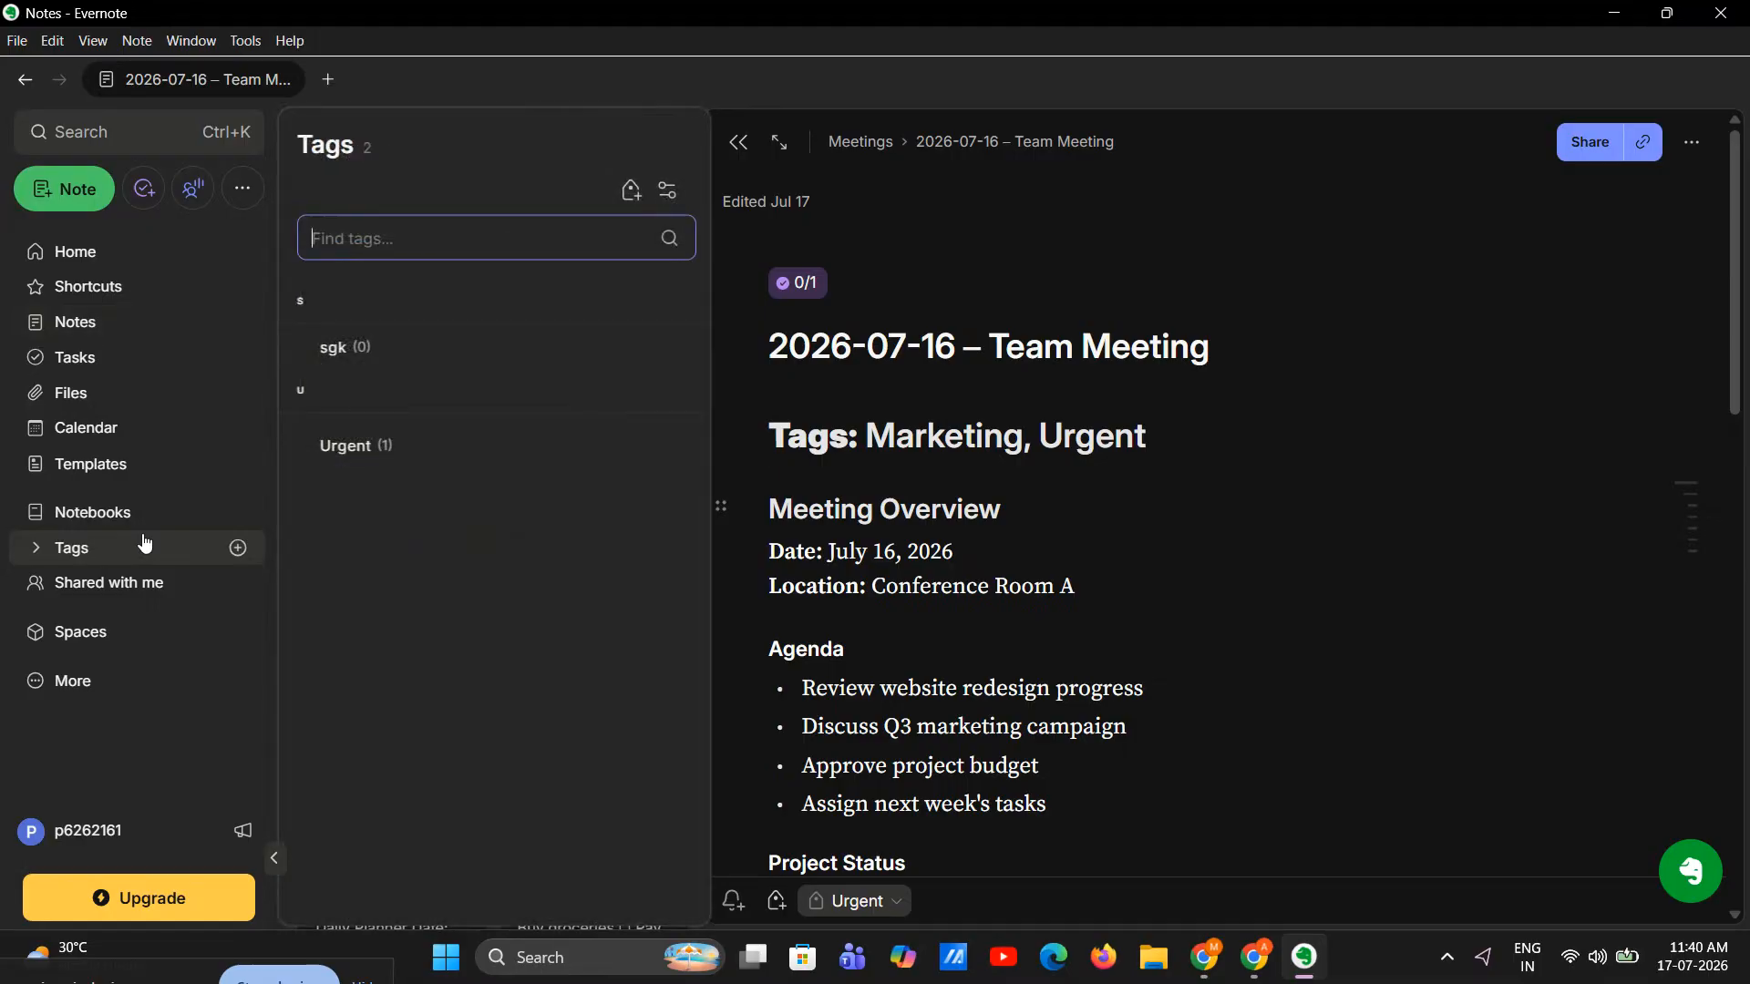
left_click(362, 446)
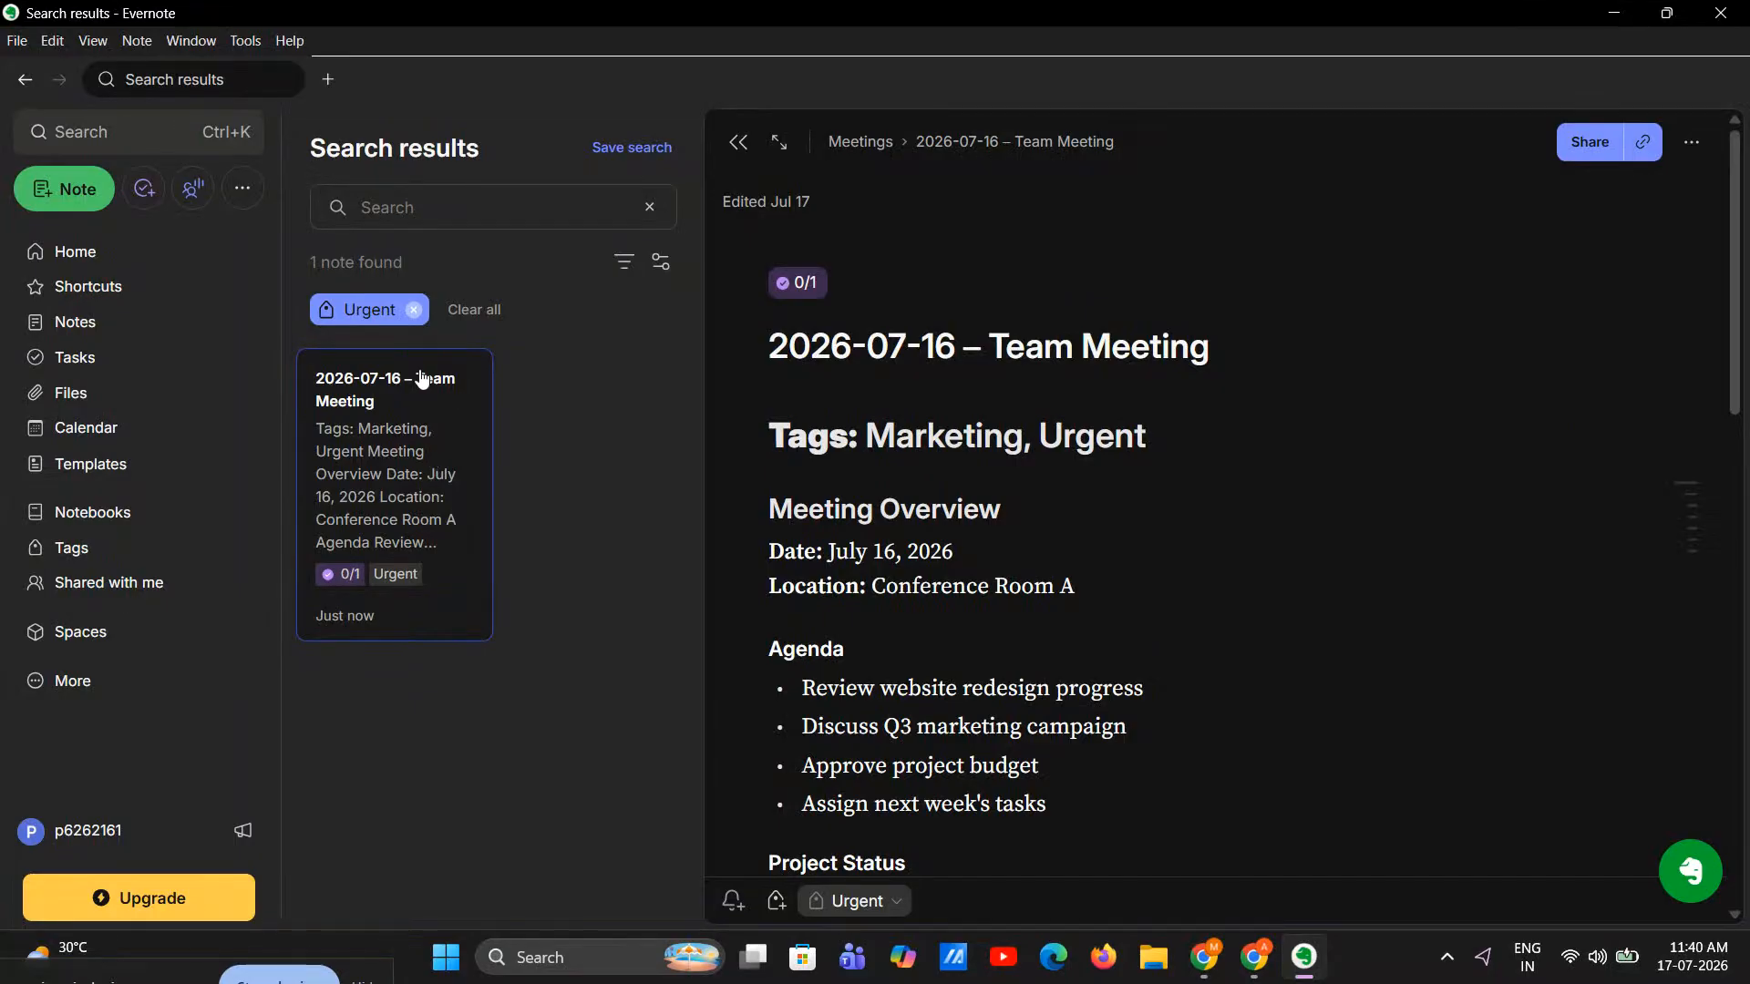
left_click(413, 310)
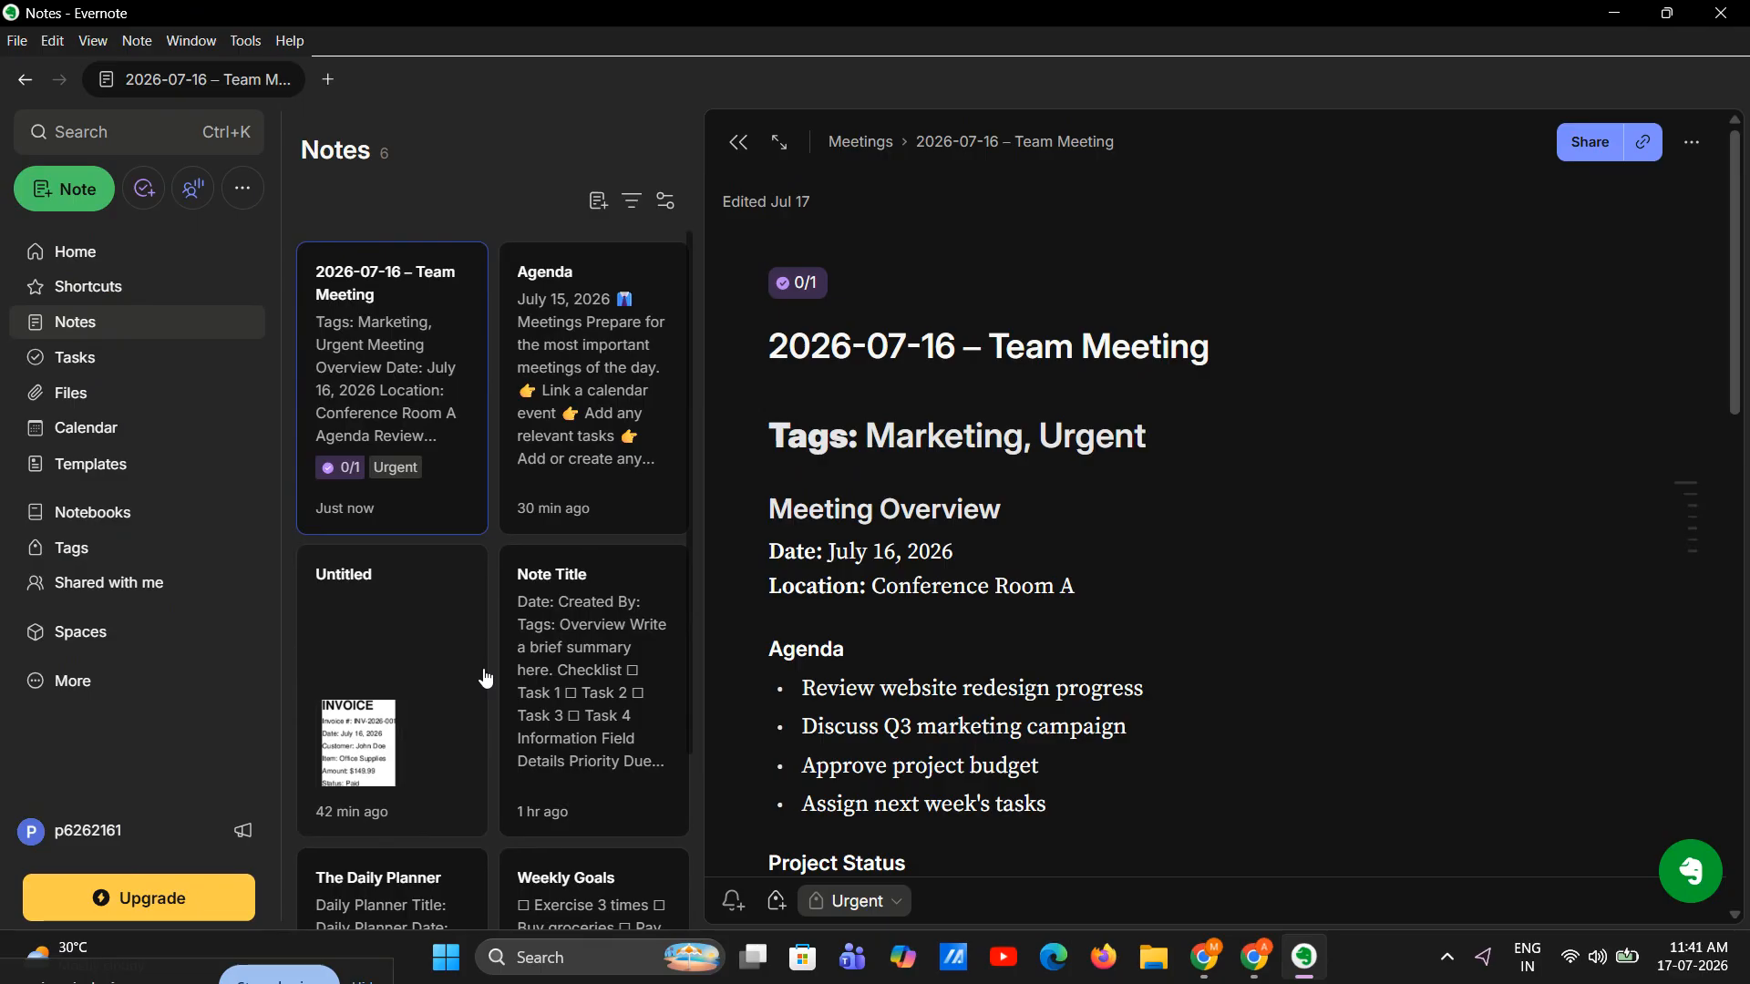
Review the list of notebooks, create a blank note and try to move it into the Inbox notebook.
left_click(95, 512)
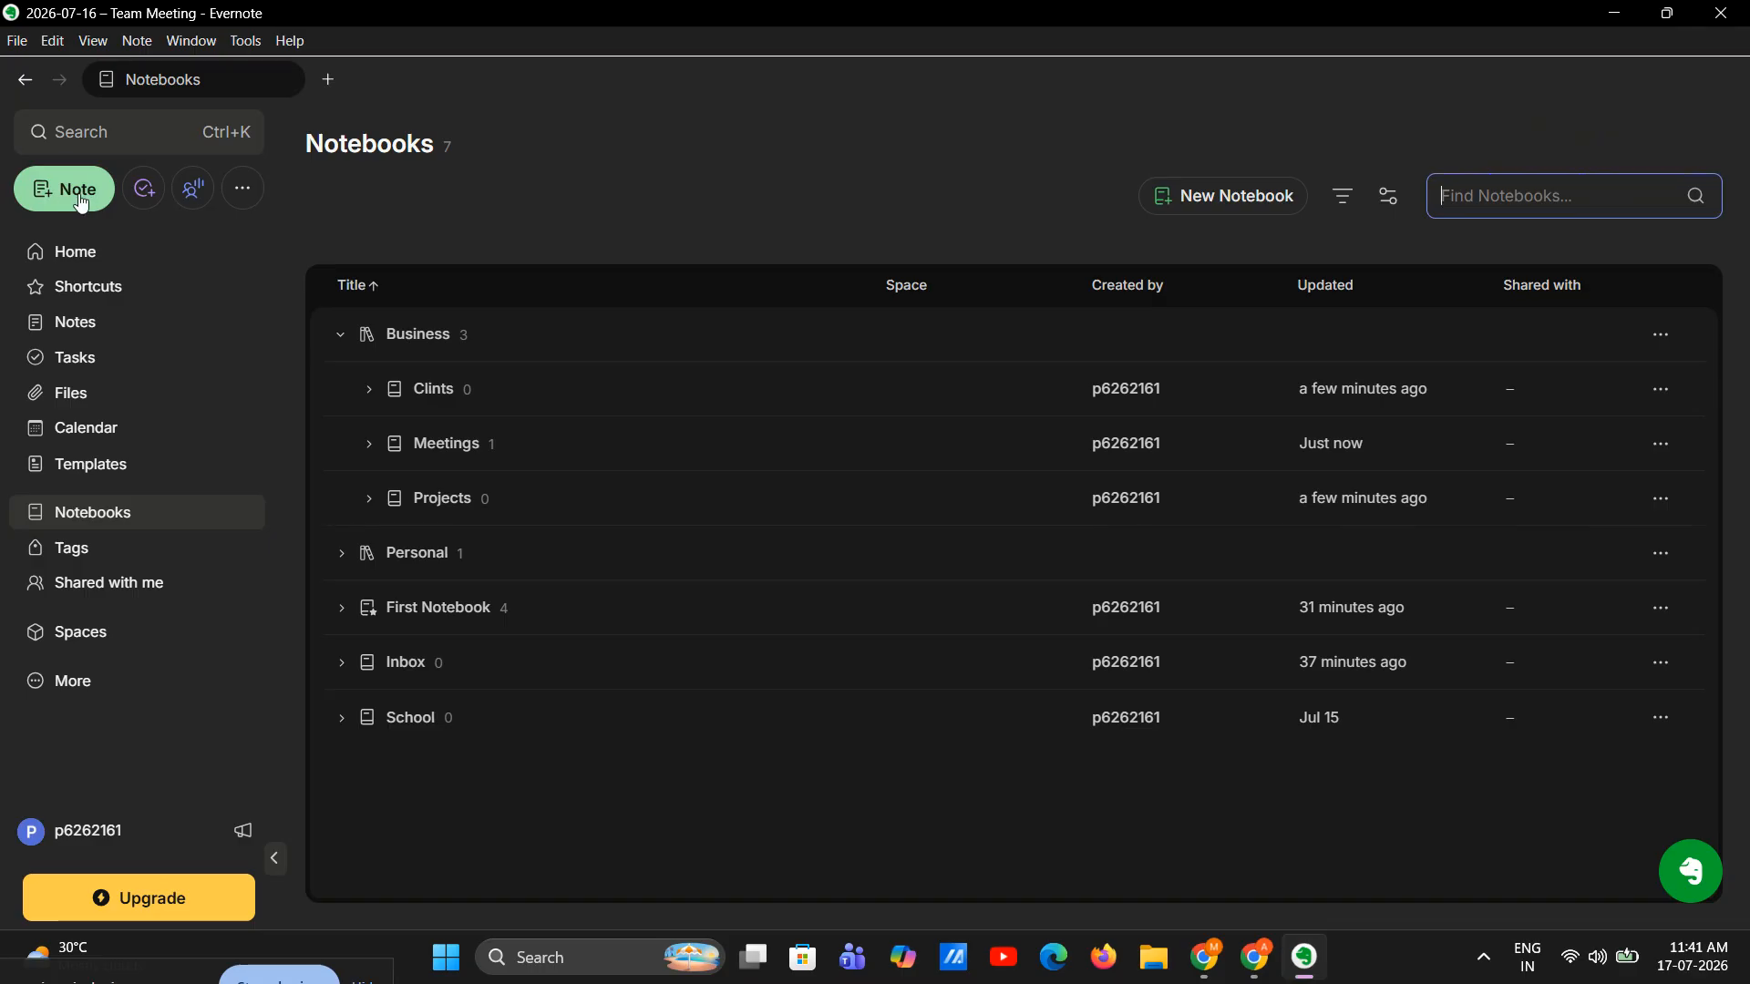
left_click(75, 322)
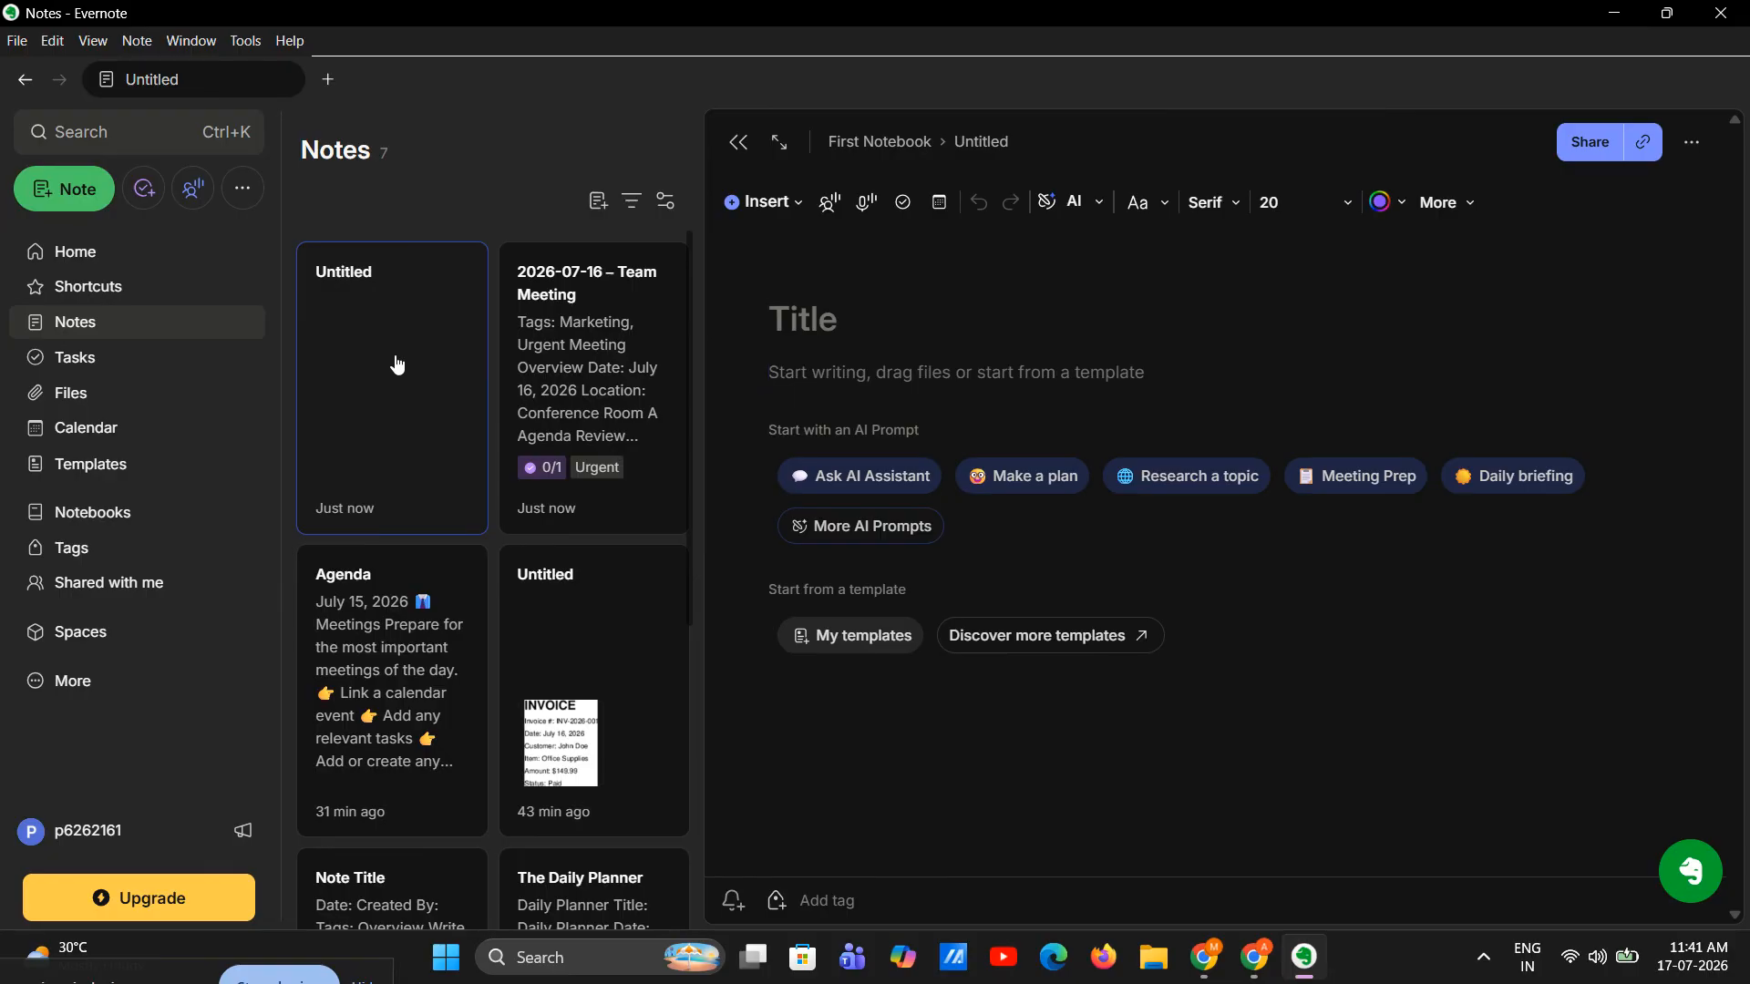
left_click_drag(398, 365, 102, 620)
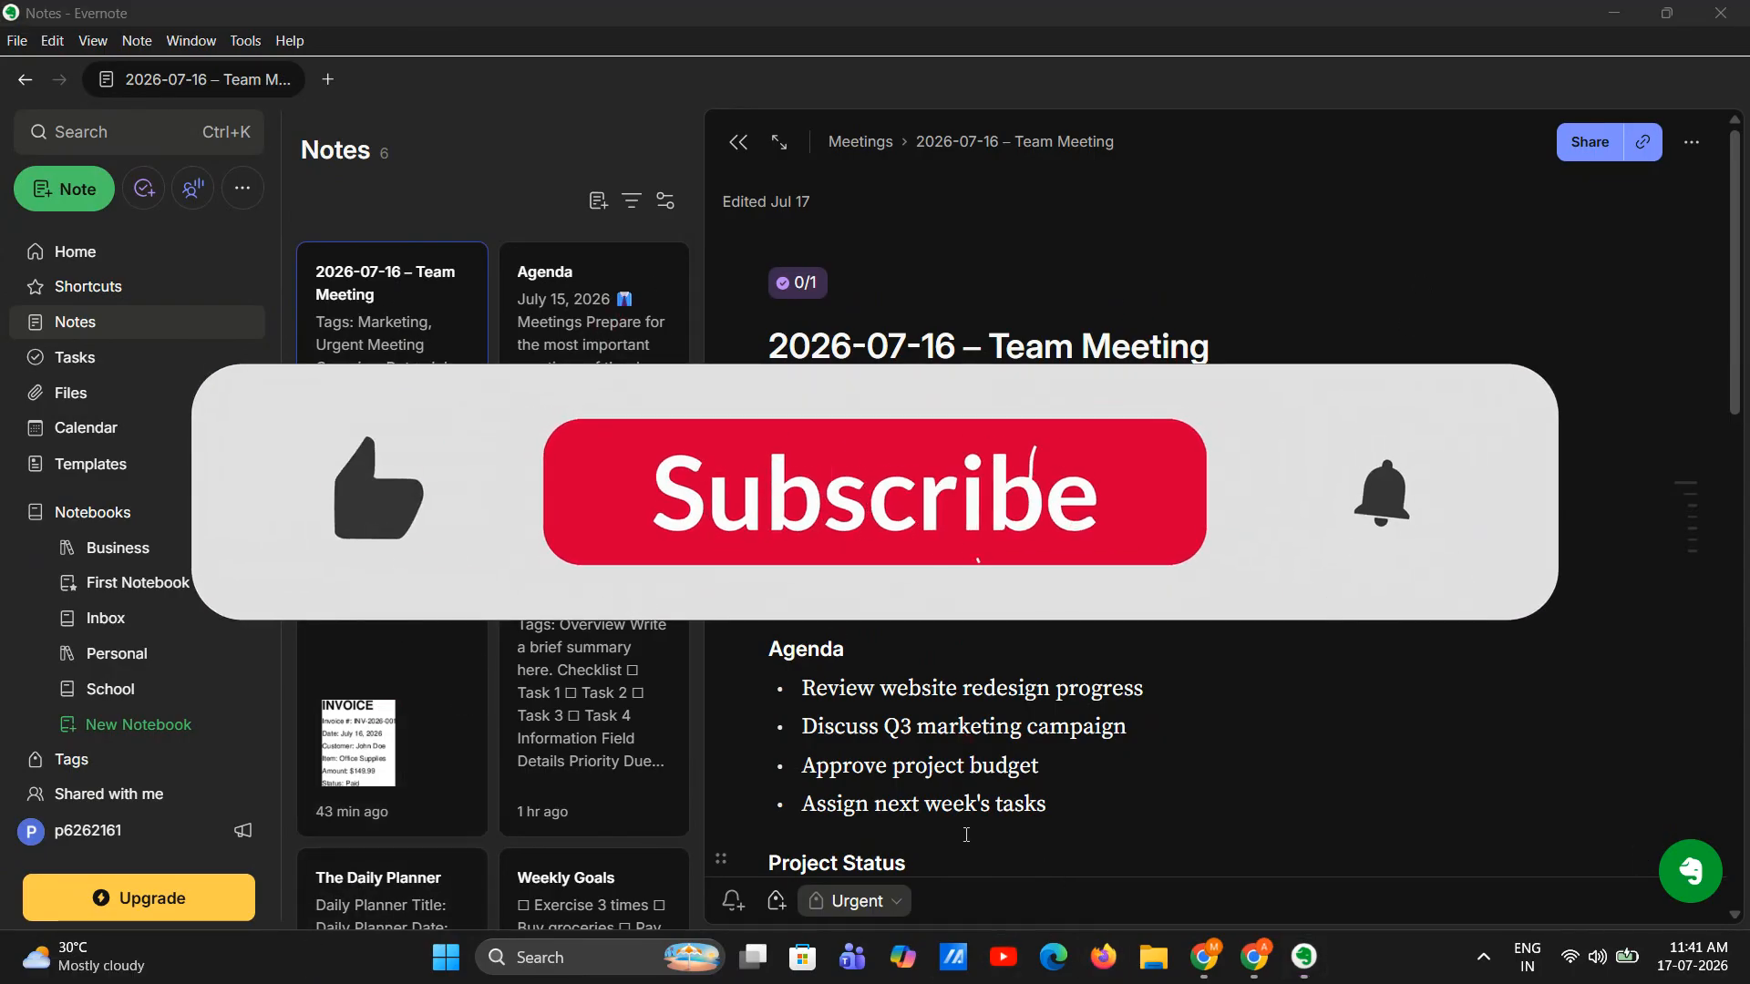
Create a new blank note from the notes list and switch the window to full screen.
left_click(598, 200)
key("F11")
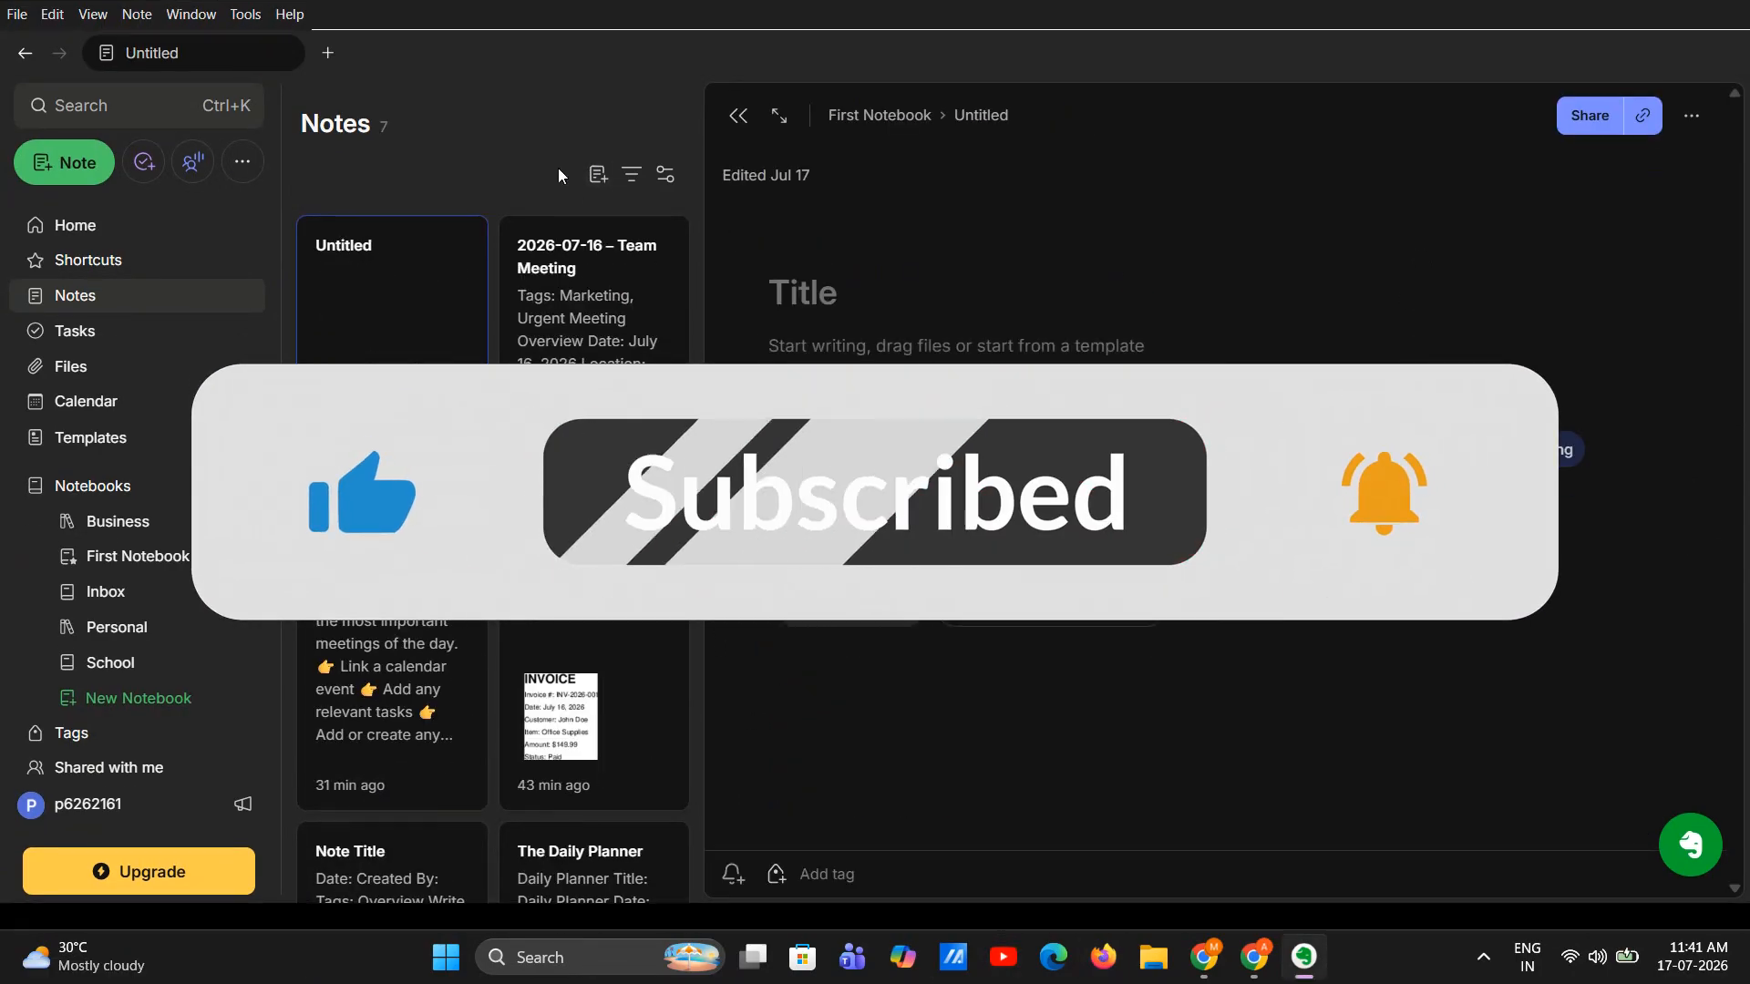